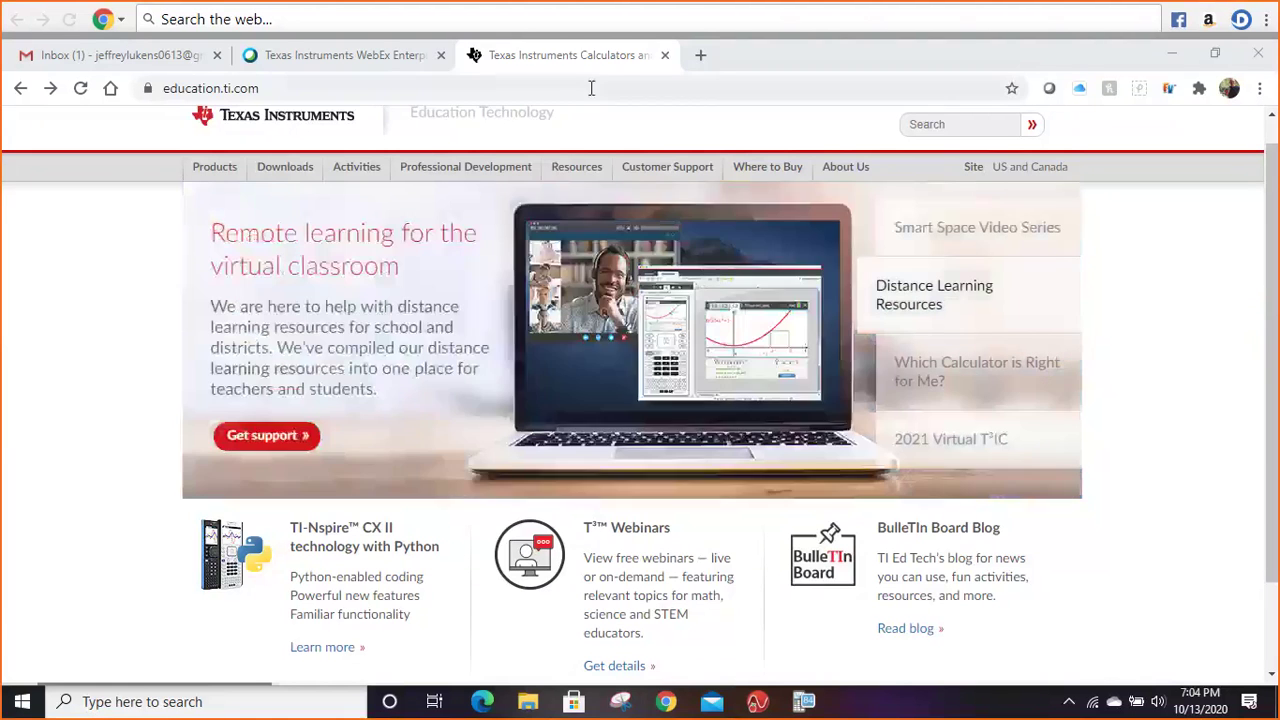
- Bring up the education.ti.com Activities menu listing STEM Activities and TI-Innovator Lessons
{"action": "left_click", "coordinate": [296, 91]}
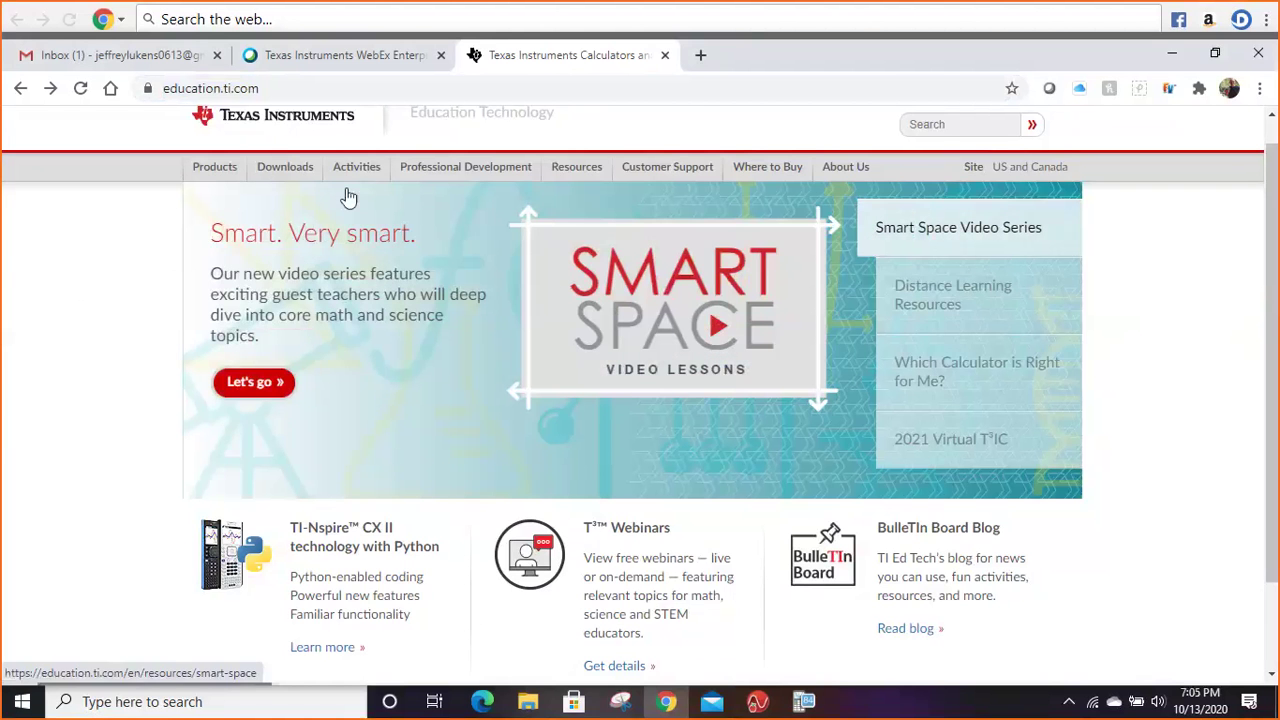
{"action": "mouse_move", "coordinate": [356, 168]}
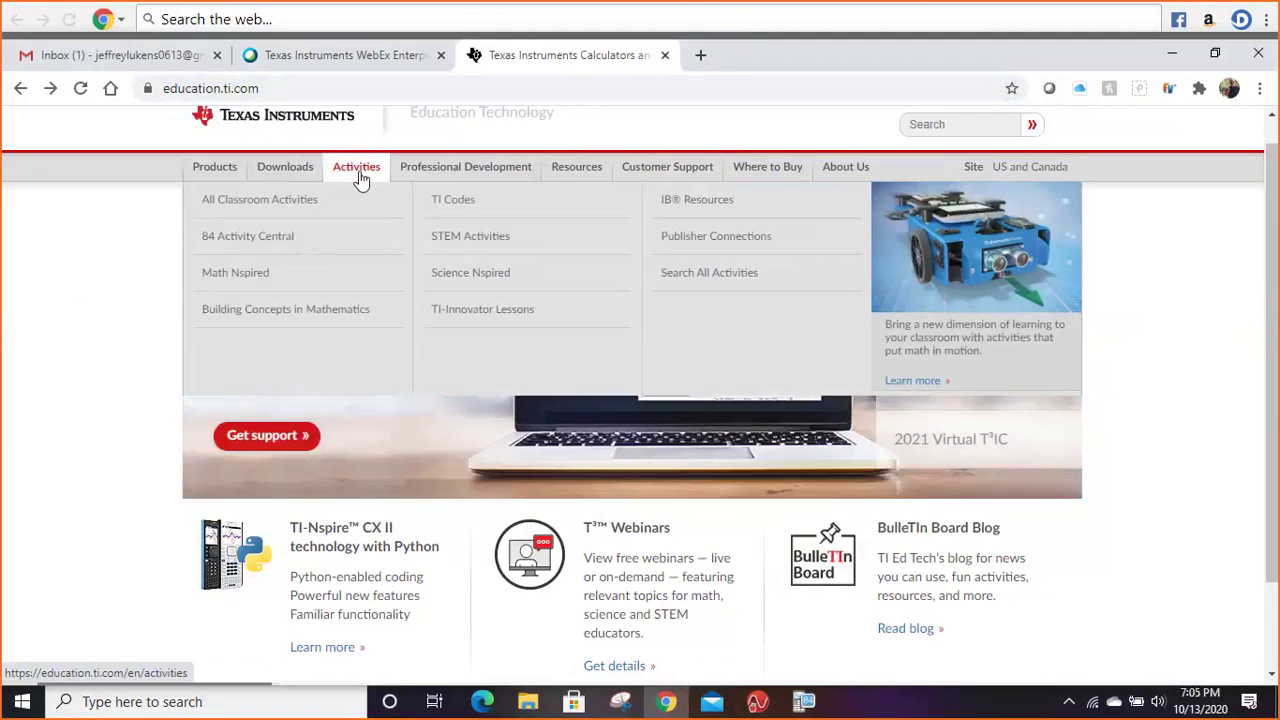
- Open STEM Activities and scroll down to the STEM Behind Hollywood, Health, Sports and NASA collections
{"action": "left_click", "coordinate": [477, 240]}
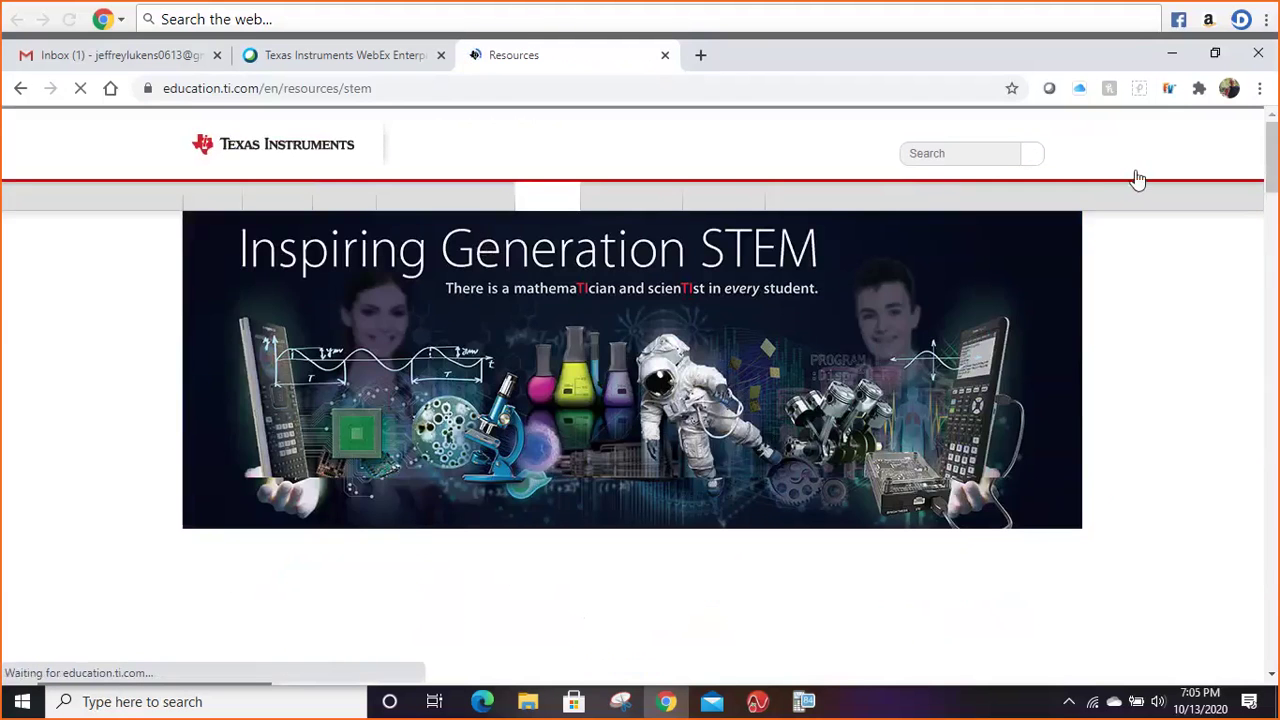
{"action": "scroll", "coordinate": [1230, 374], "scroll_direction": "down", "scroll_amount": 10}
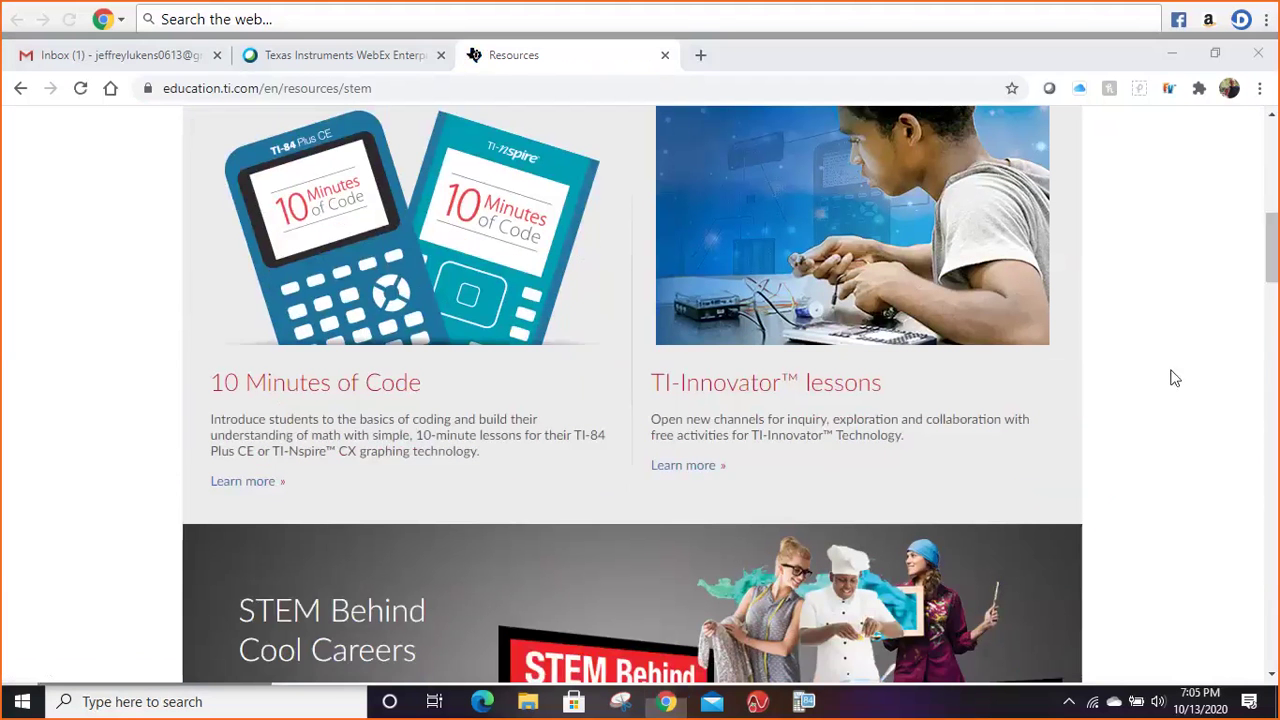
{"action": "mouse_move", "coordinate": [1273, 260]}
{"action": "left_mouse_down"}
{"action": "mouse_move", "coordinate": [1273, 368]}
{"action": "mouse_move", "coordinate": [1273, 331]}
{"action": "left_mouse_up"}
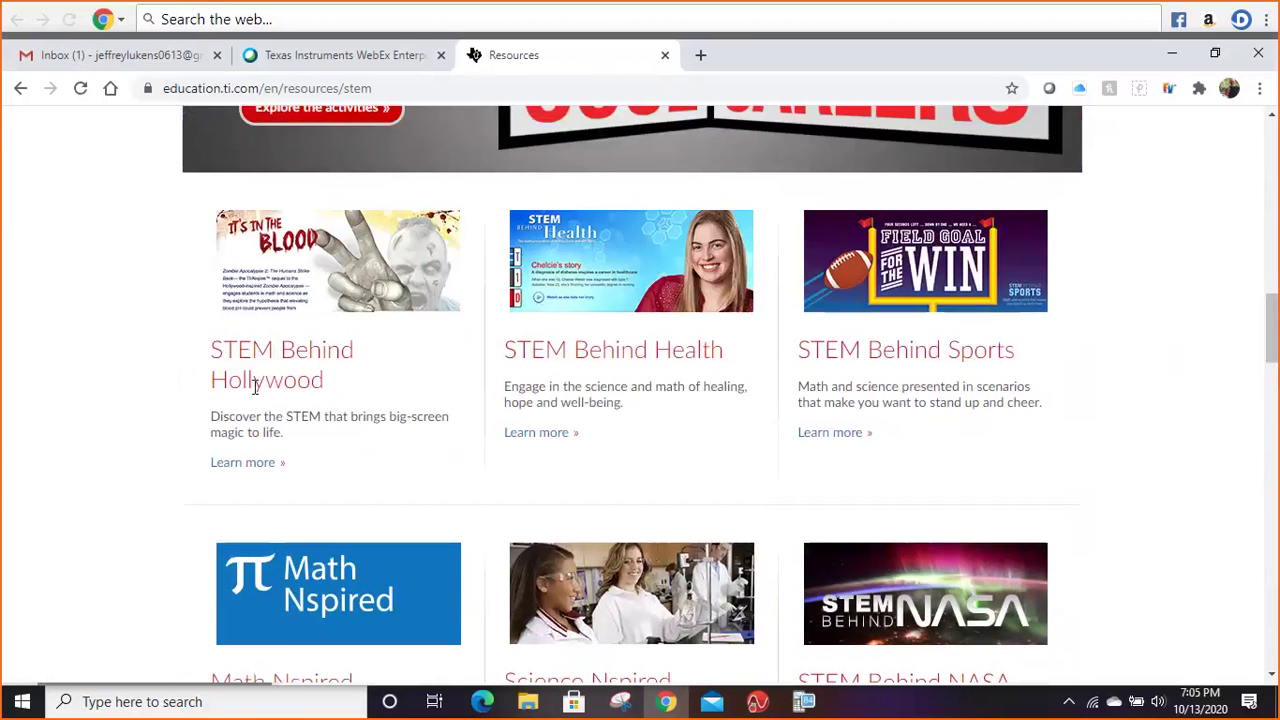
- Open STEM Behind Hollywood and scroll to the Zombie Apocalypse I: STEM of the Living Dead activity
{"action": "left_click", "coordinate": [336, 268]}
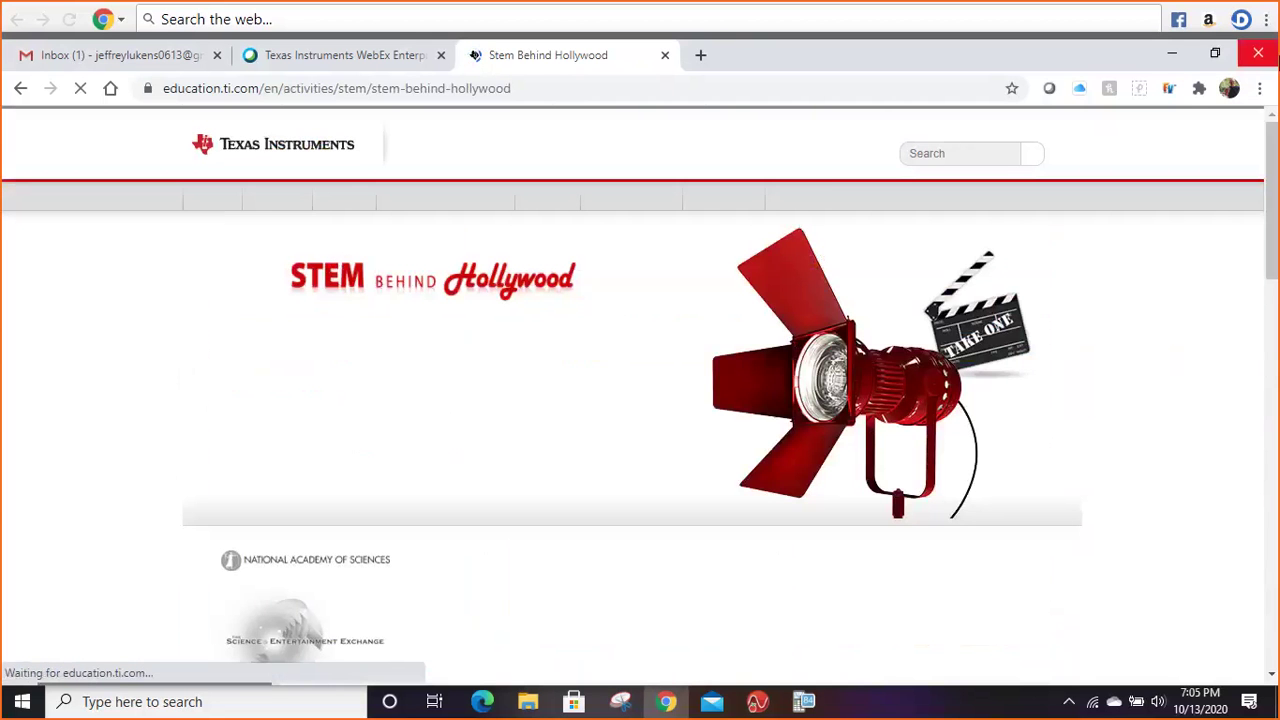
{"action": "left_click_drag", "start_coordinate": [1273, 188], "coordinate": [1275, 368]}
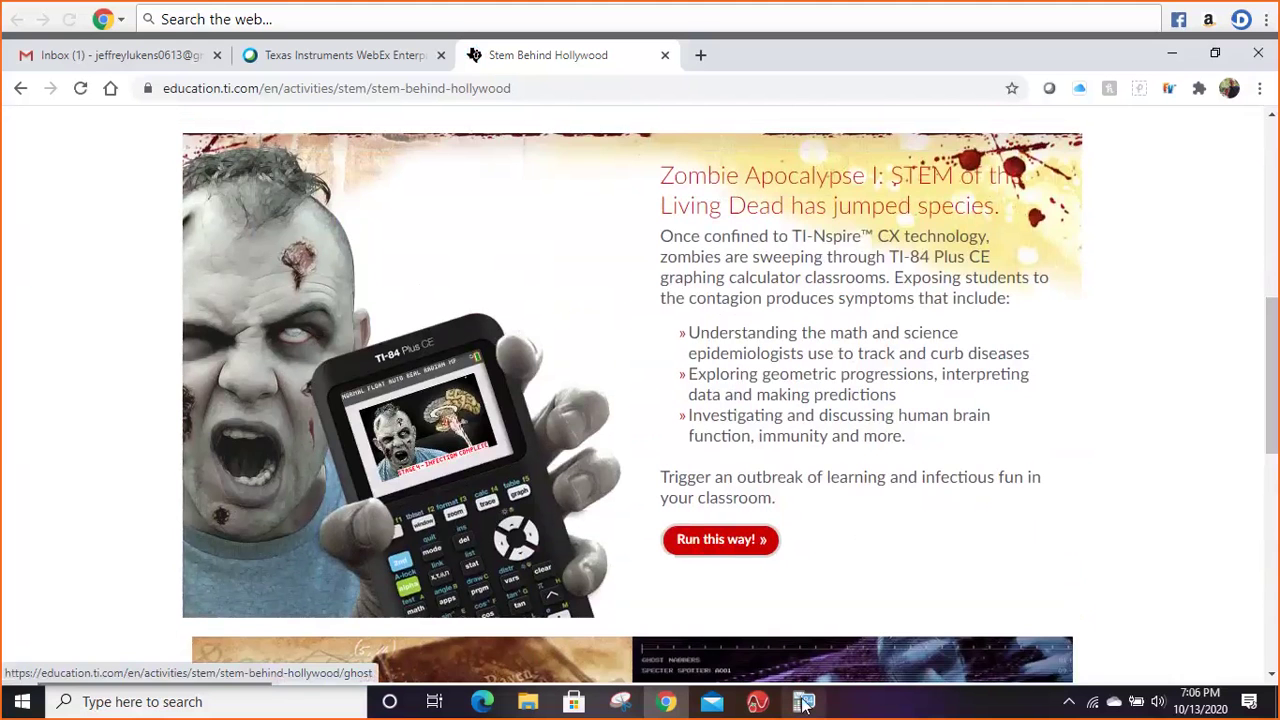
- Bring the TI-SmartView CE emulator forward, showing the Zombie Apocalypse Part I title screen
{"action": "mouse_move", "coordinate": [805, 708]}
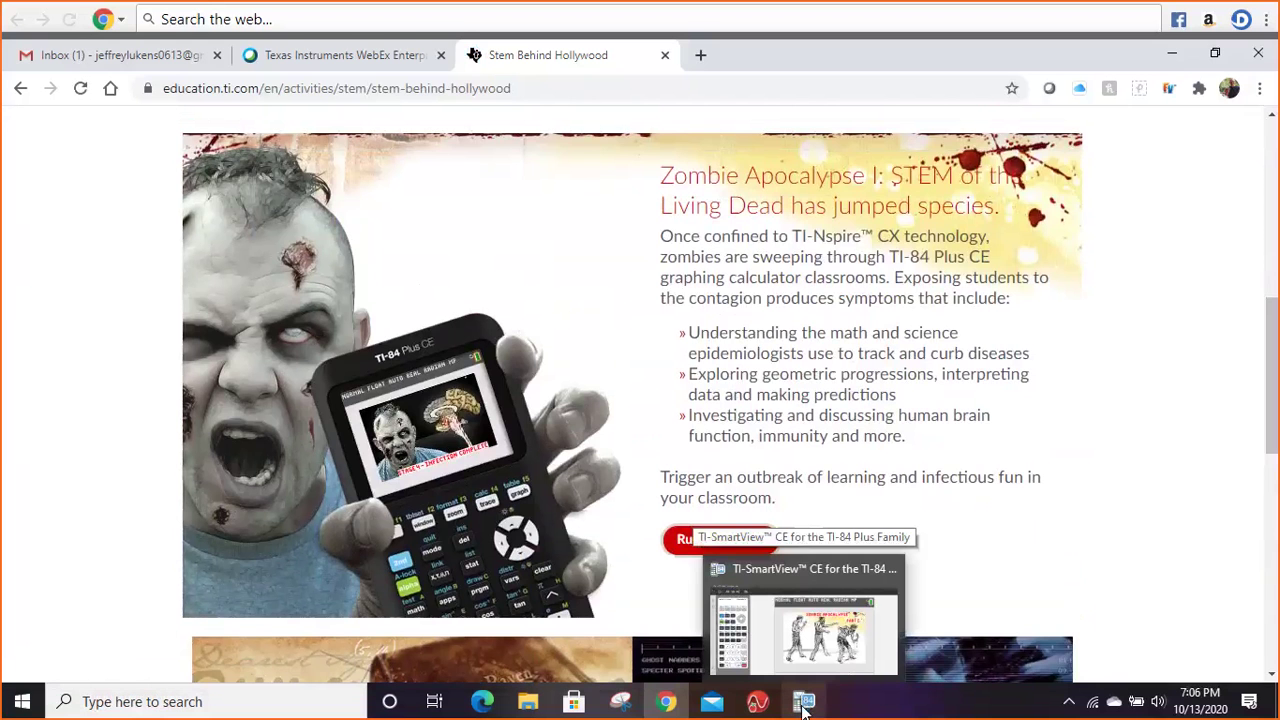
{"action": "left_click", "coordinate": [805, 625]}
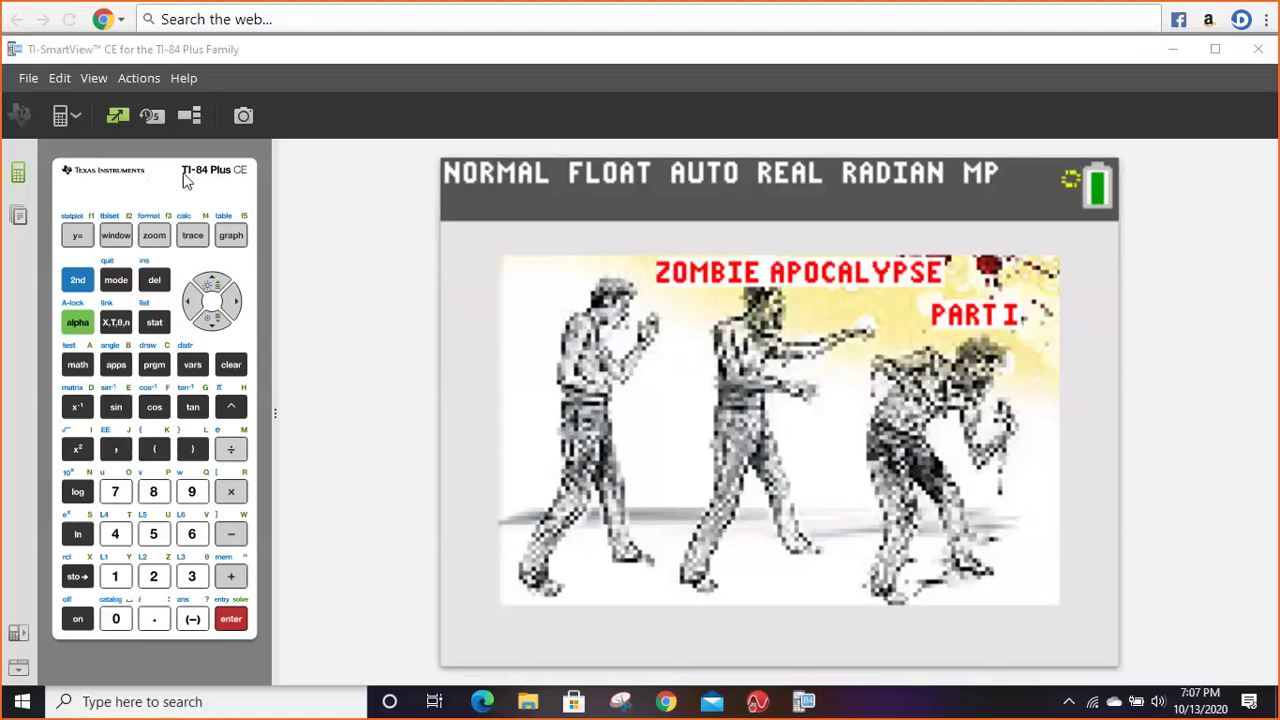
- Advance past the scenario slide to the 'How the virus affects people' screen
{"action": "left_click", "coordinate": [232, 300]}
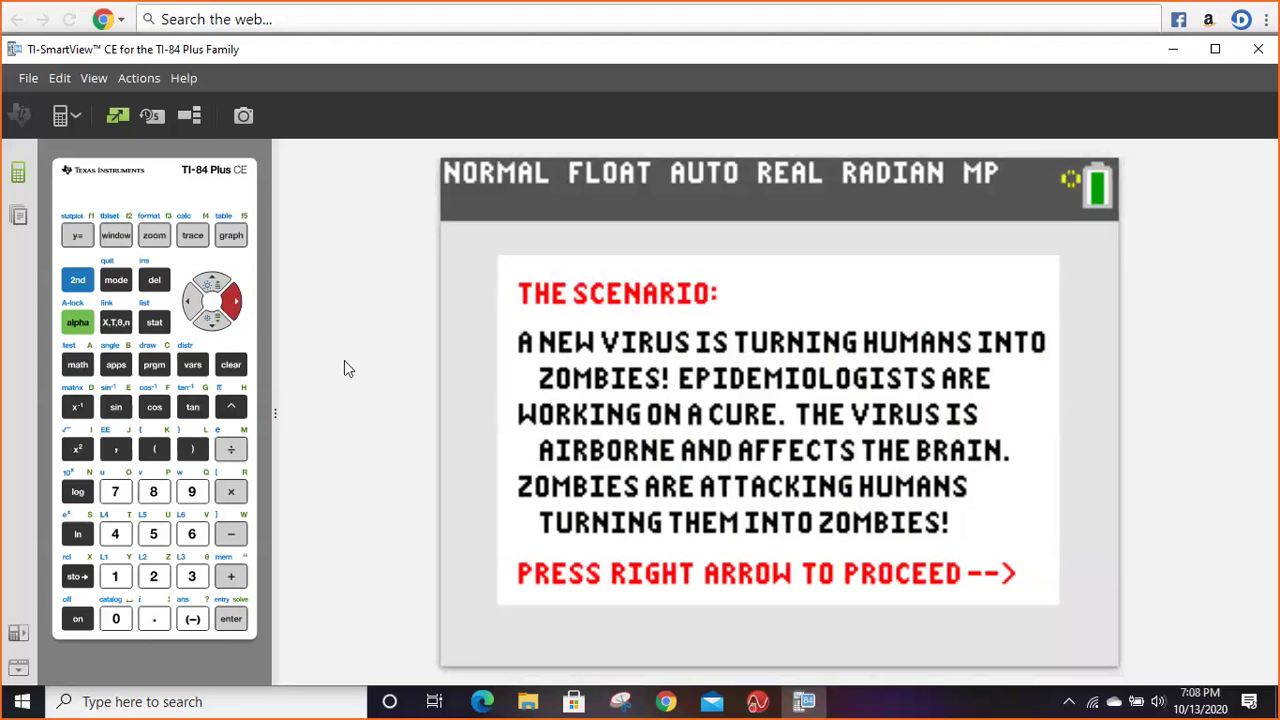
{"action": "left_click", "coordinate": [233, 305]}
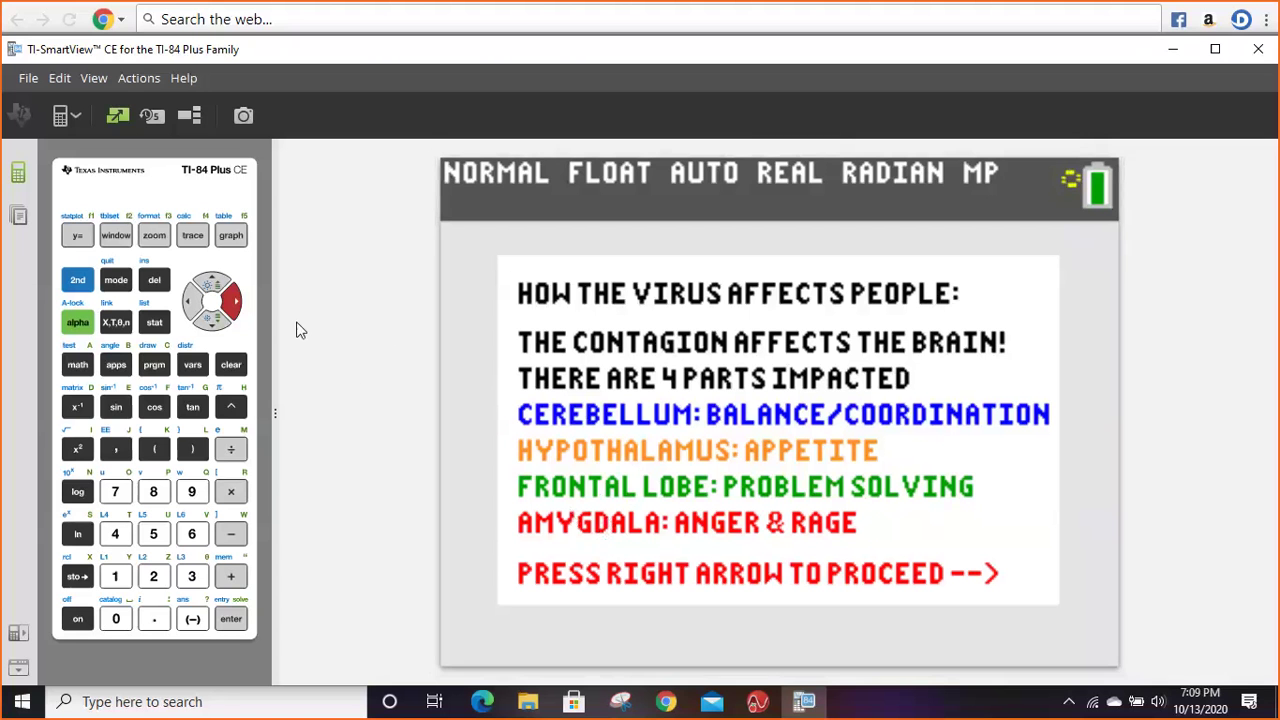
- Advance to the brain diagram labelling frontal lobe, hypothalamus, amygdala and cerebellum
{"action": "left_click", "coordinate": [236, 302]}
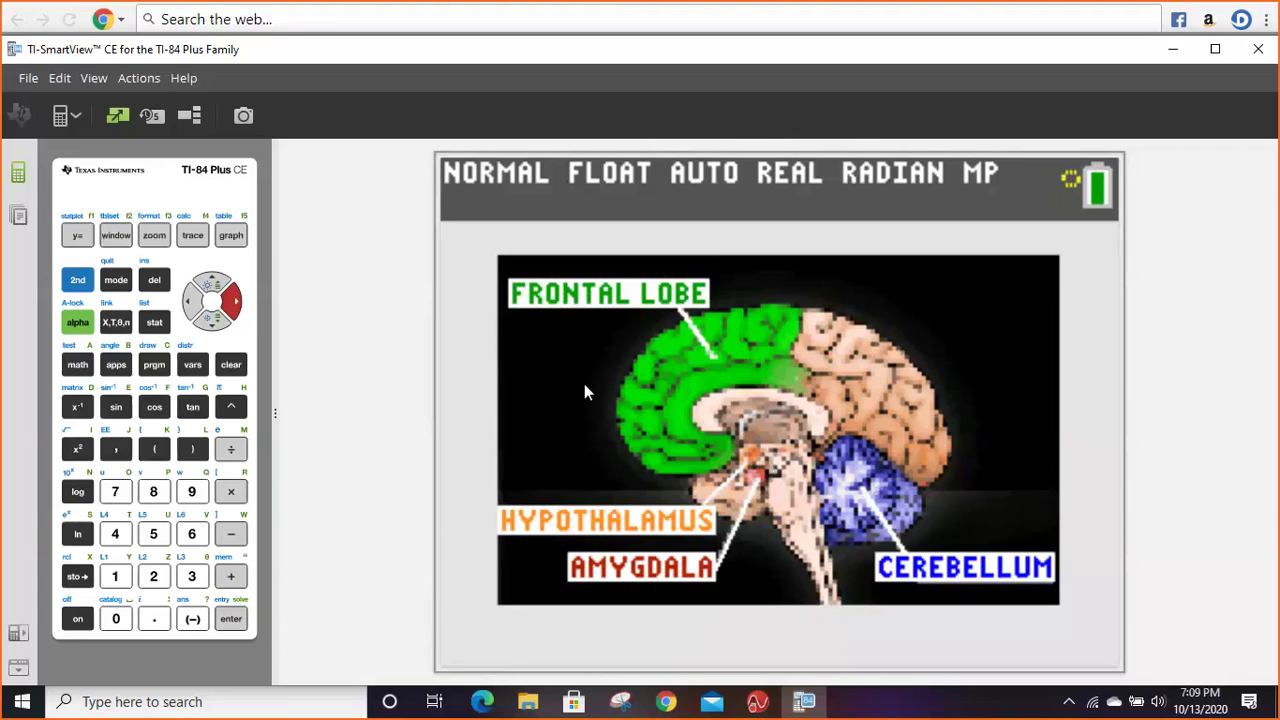
- Advance to The Resulting Symptoms screen linking each brain region to a zombie behaviour
{"action": "left_click", "coordinate": [232, 303]}
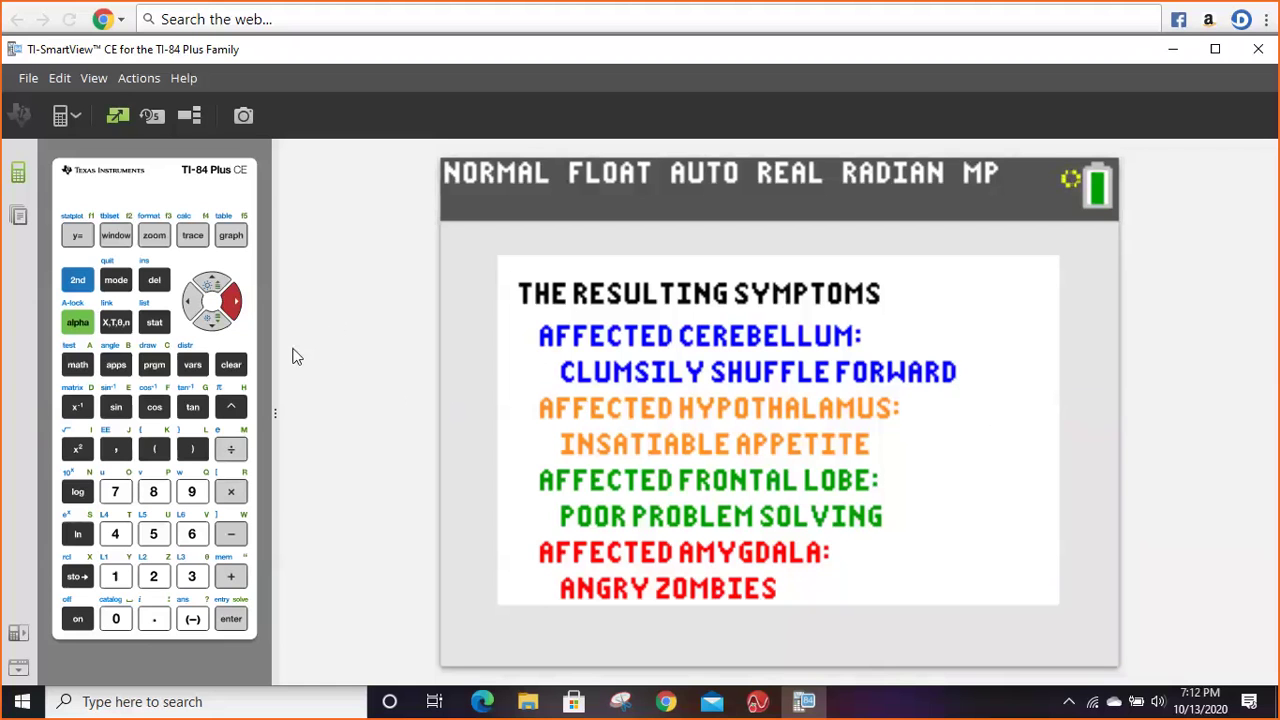
- Step forward to the animation screen pairing a man's face with a brain image
{"action": "left_click", "coordinate": [232, 300]}
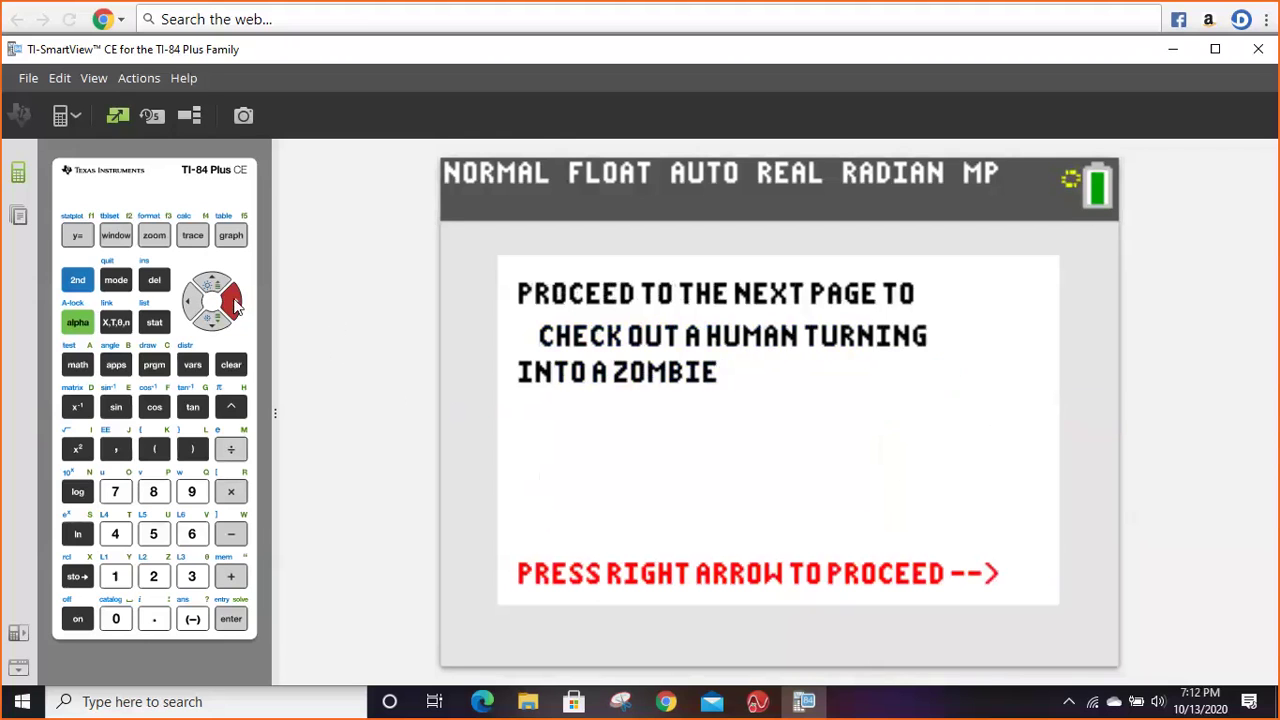
{"action": "left_click", "coordinate": [233, 300]}
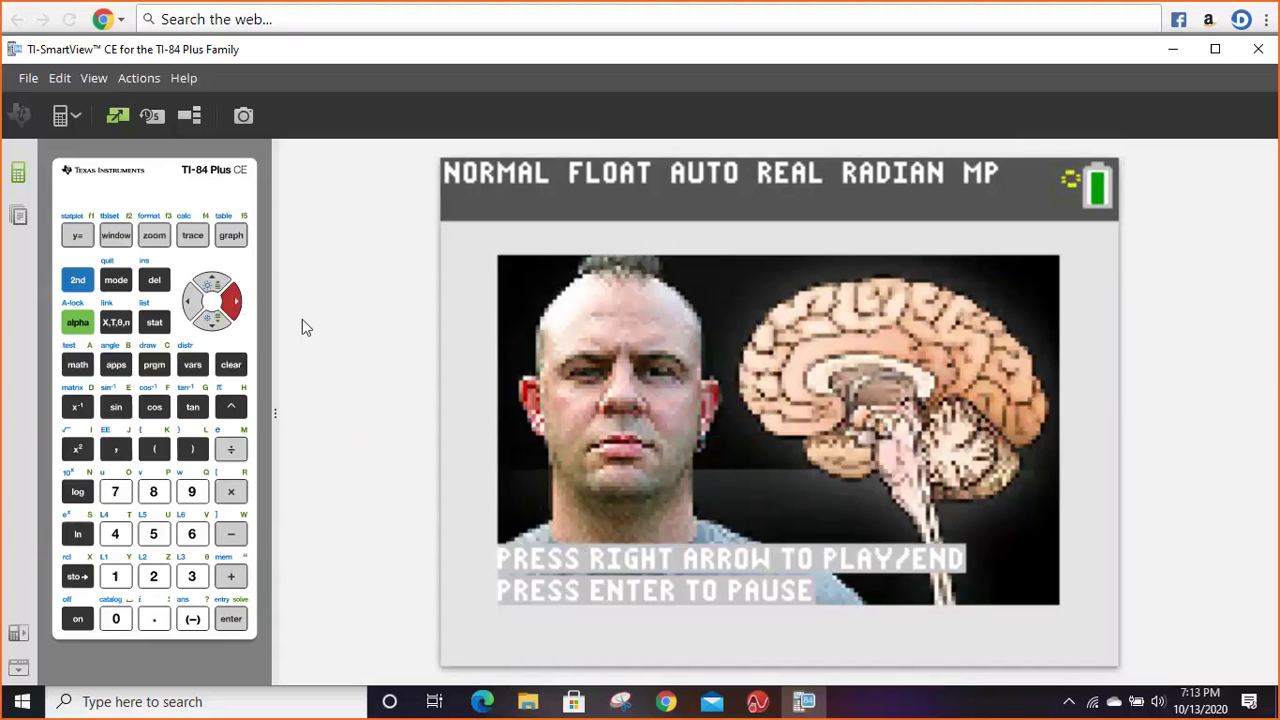
- Play the human-to-zombie animation through to 'STAGE 4 - INFECTION COMPLETE'
{"action": "left_click", "coordinate": [232, 306]}
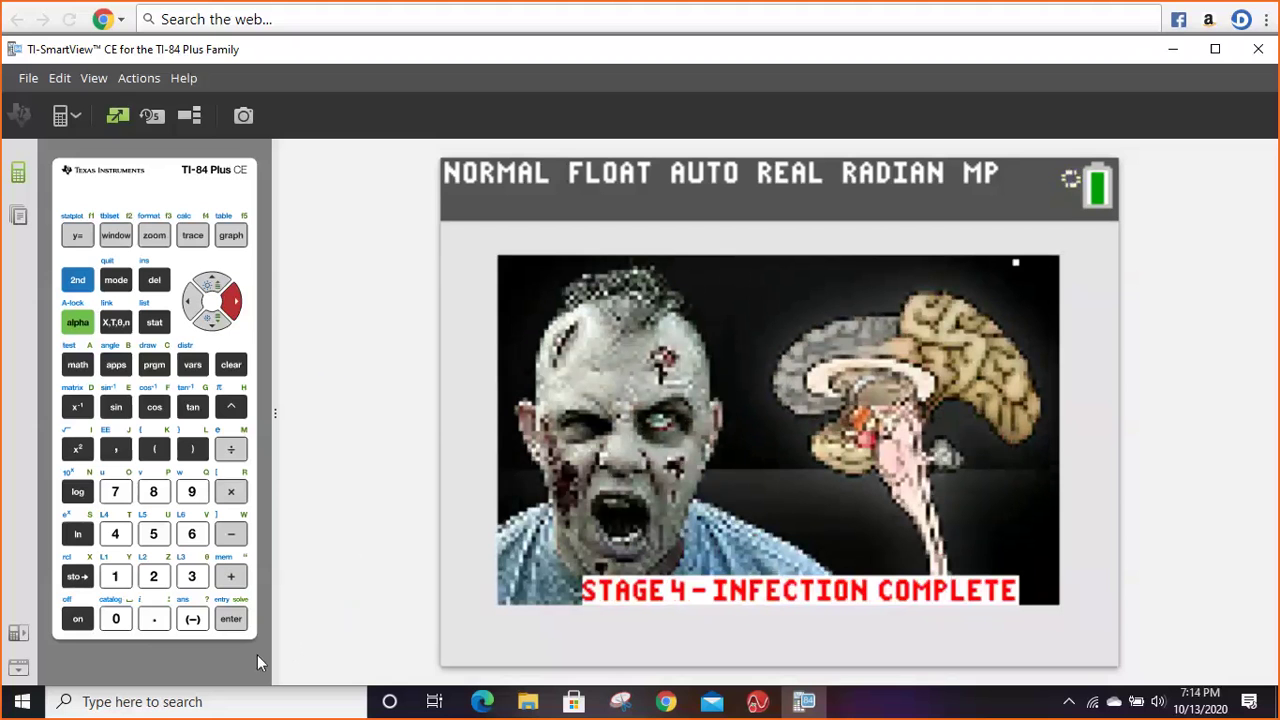
{"action": "left_click", "coordinate": [231, 620]}
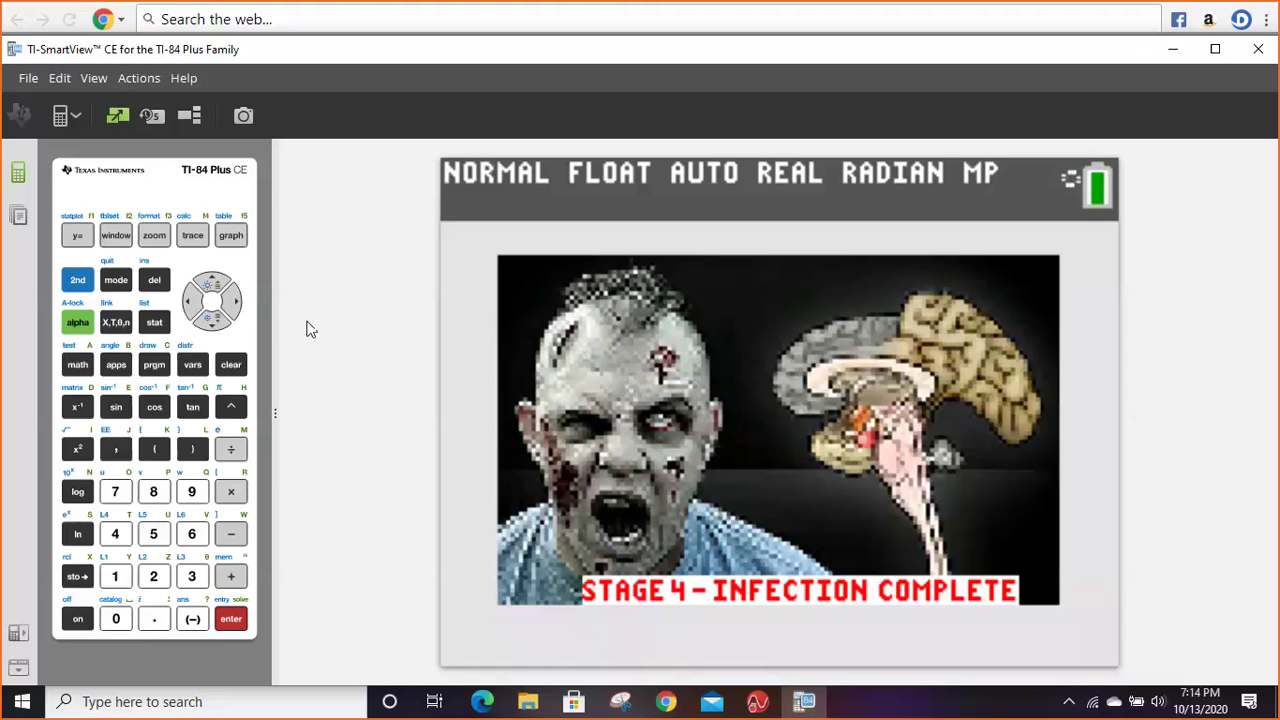
{"action": "left_click", "coordinate": [231, 306]}
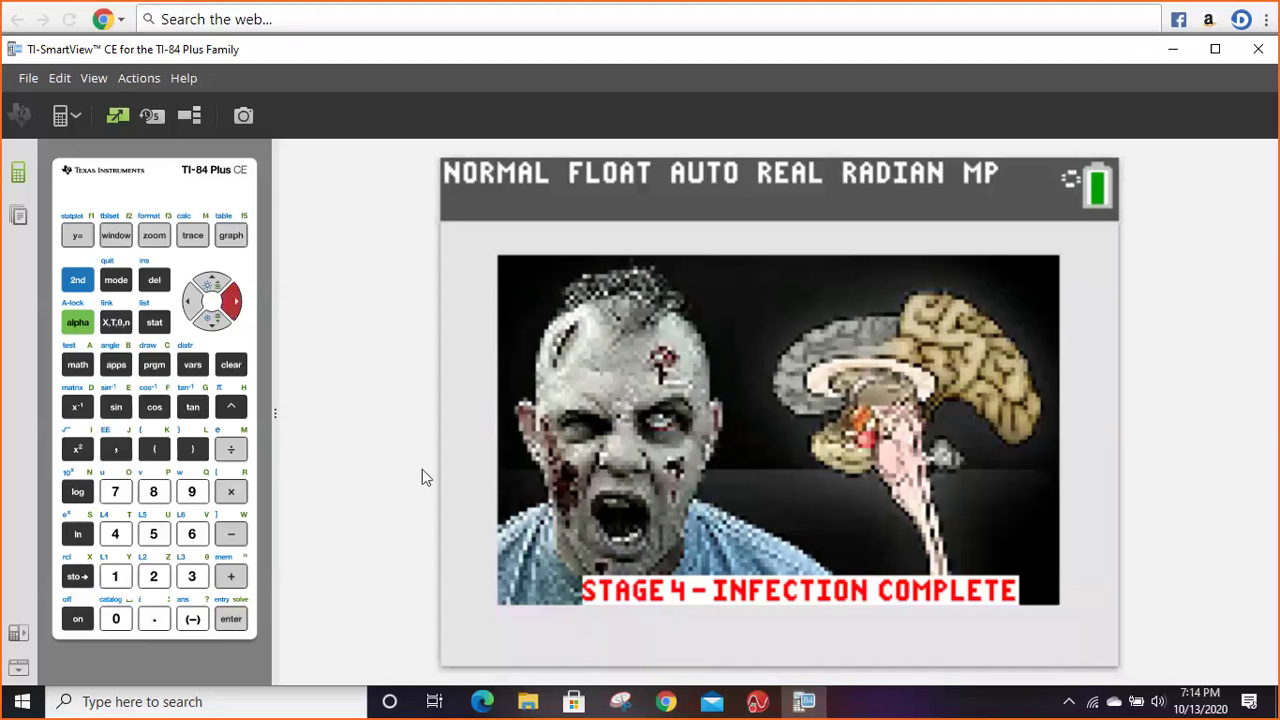
- Restart the simulation at Stage 0 and advance to the Background of the Crisis page
{"action": "left_click", "coordinate": [231, 619]}
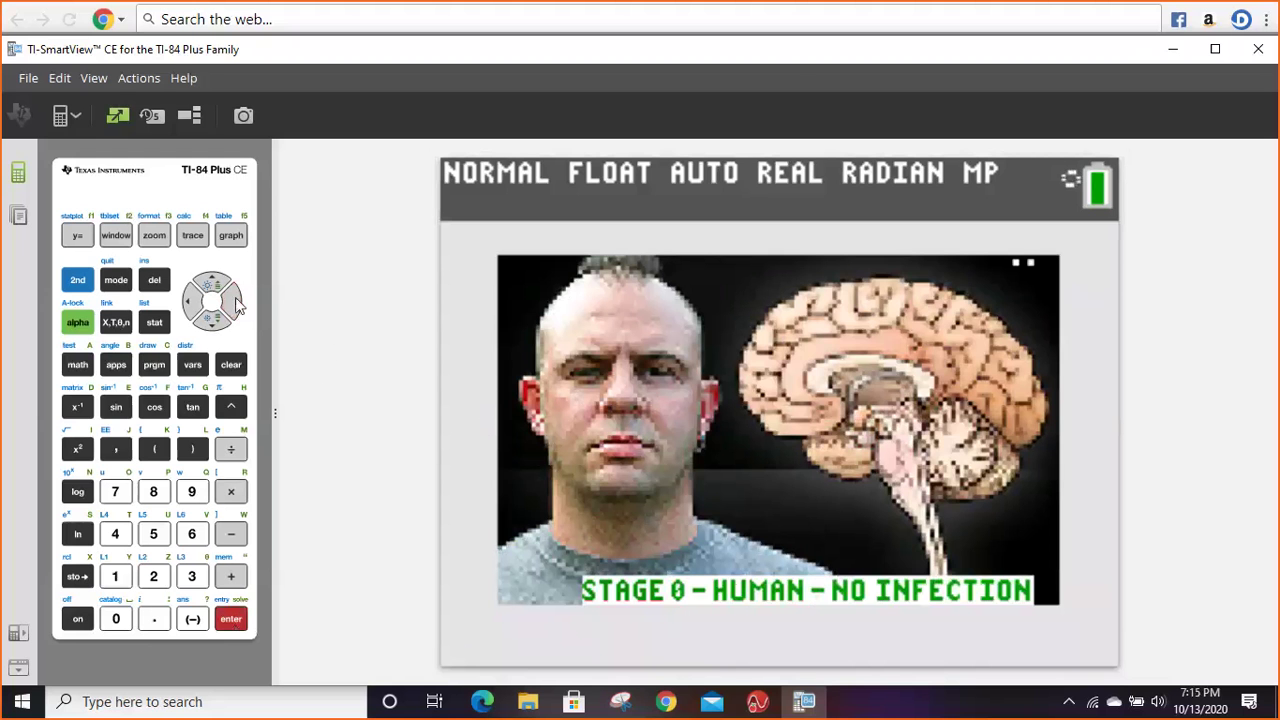
{"action": "left_click", "coordinate": [240, 304]}
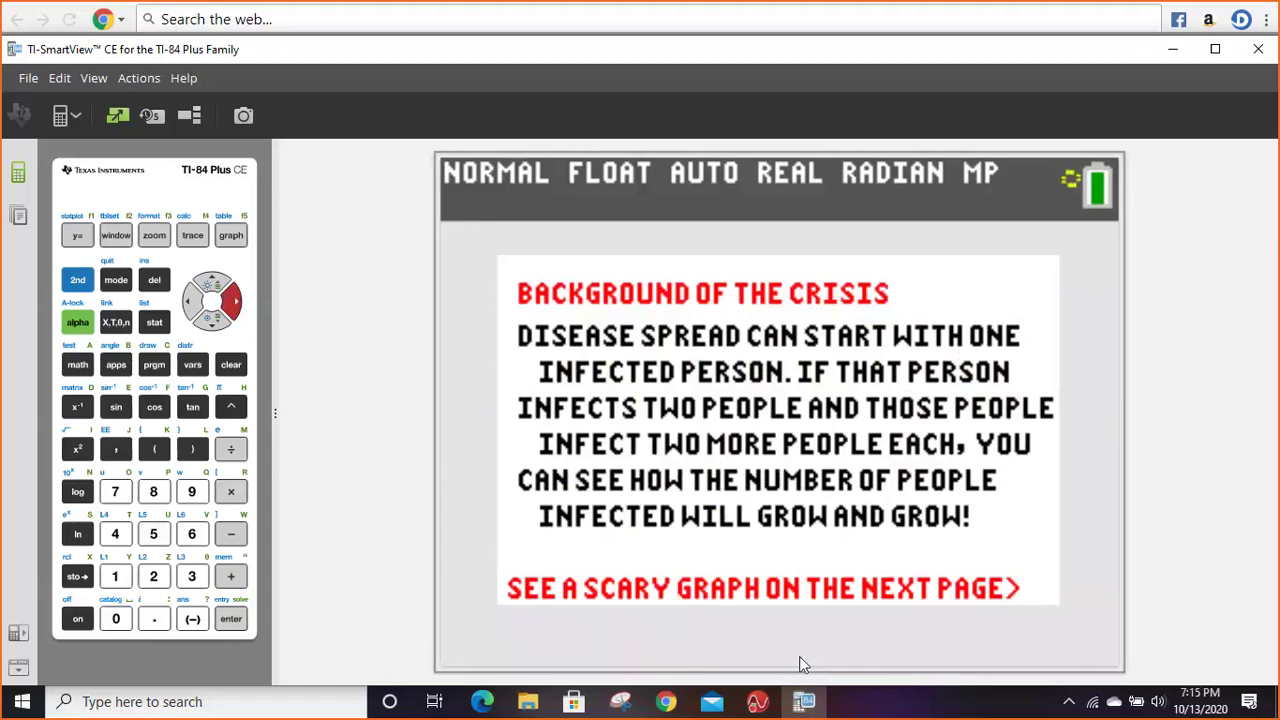
- Switch to the Zombies for Conference Sessions document using the TI-Nspire taskbar icon
{"action": "mouse_move", "coordinate": [762, 707]}
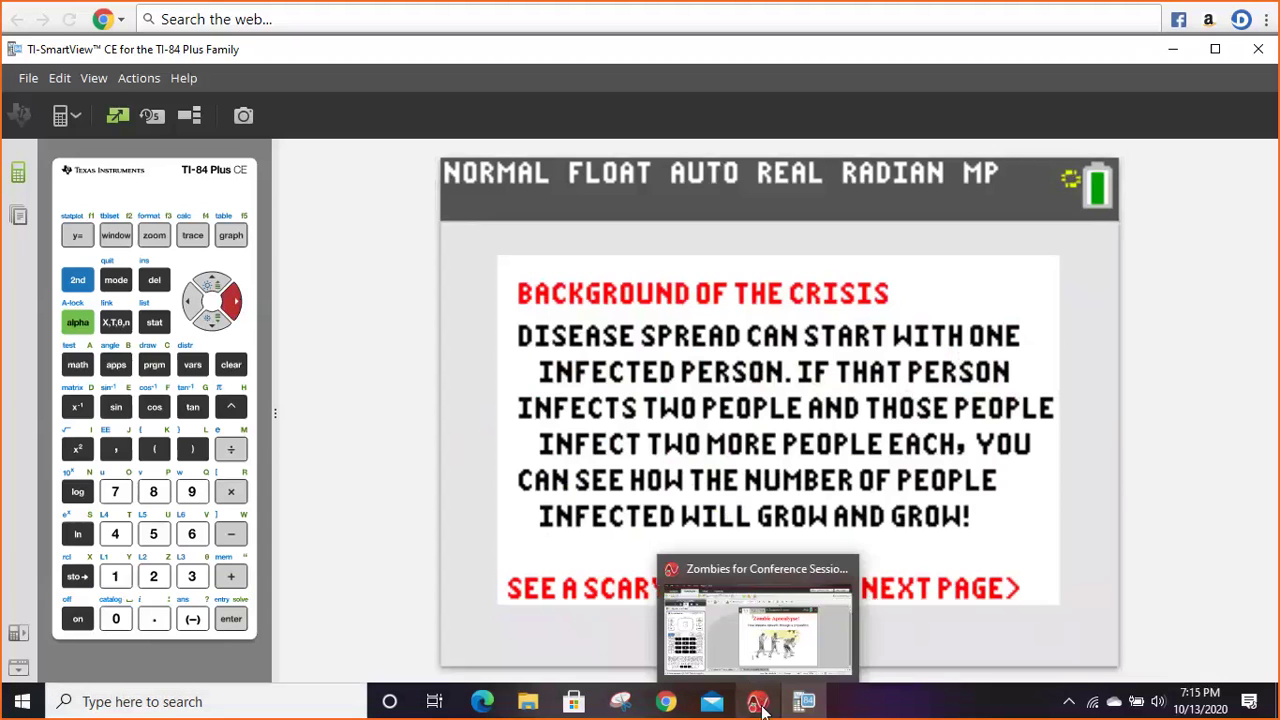
{"action": "left_click", "coordinate": [759, 705]}
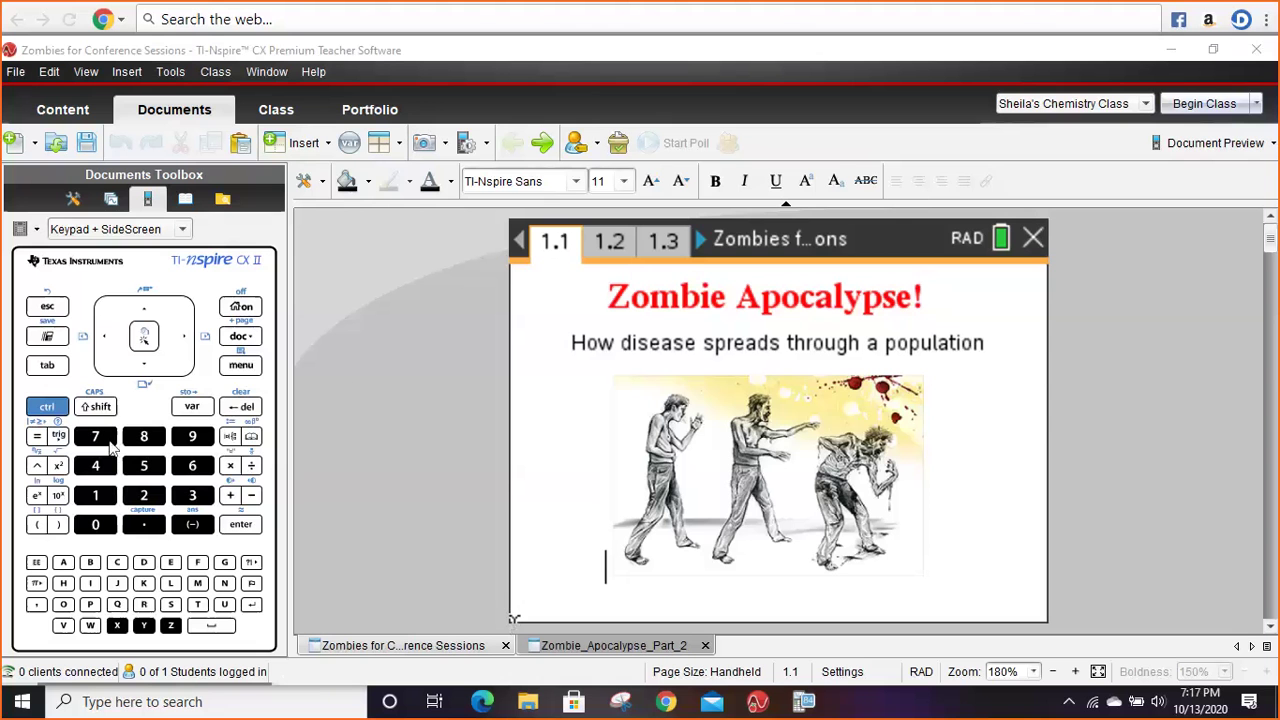
- Activate the TI-Nspire window and begin a ctrl combination on the handheld keypad
{"action": "left_click", "coordinate": [52, 409]}
{"action": "left_click", "coordinate": [52, 409]}
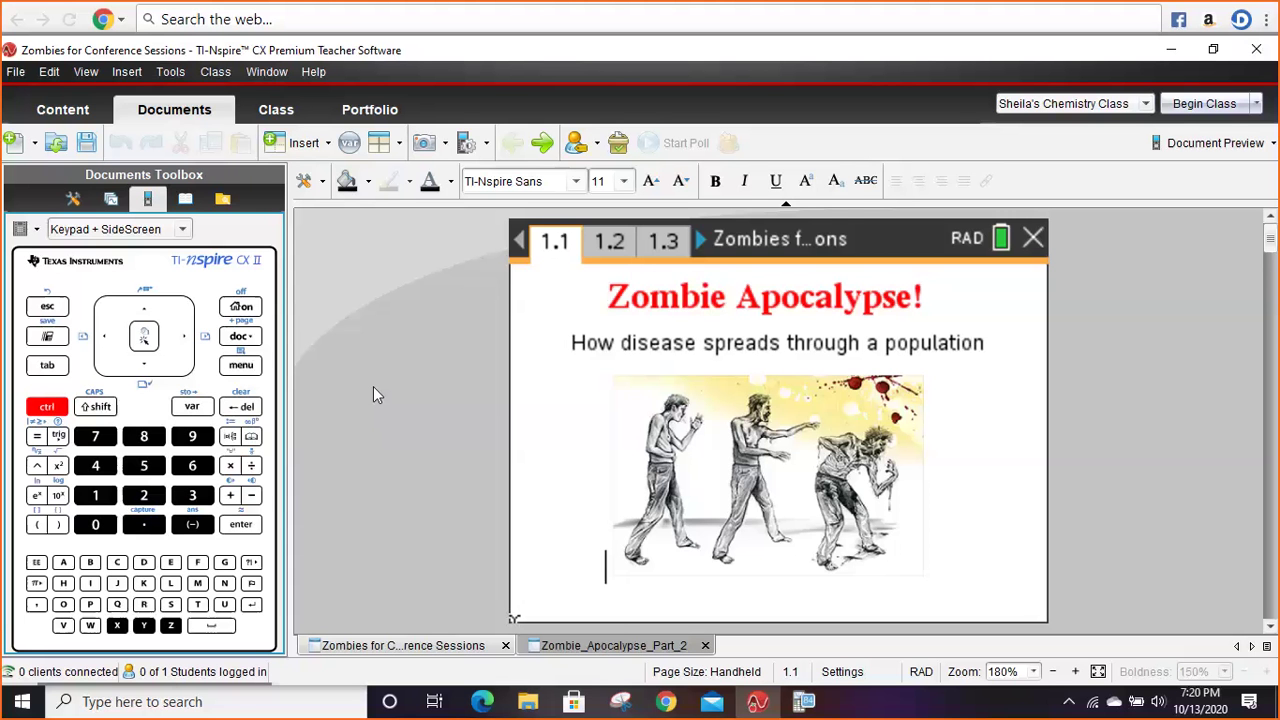
{"action": "left_click", "coordinate": [111, 199]}
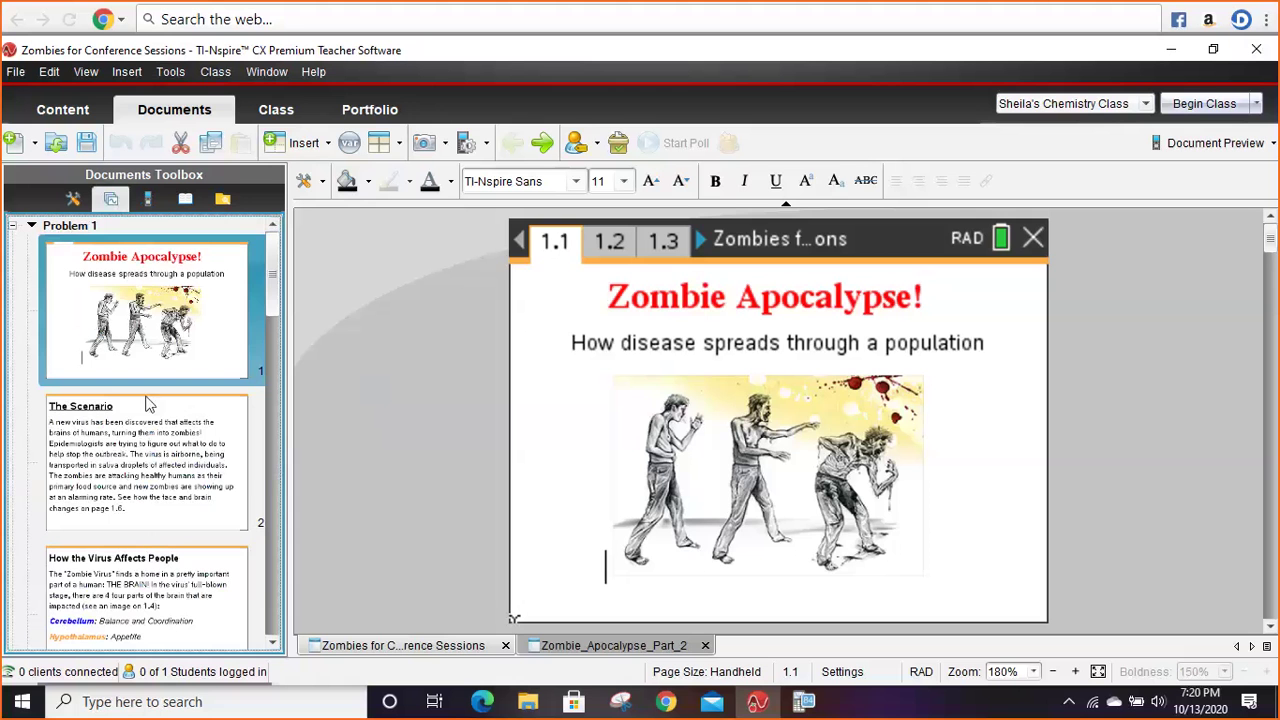
{"action": "left_click", "coordinate": [180, 473]}
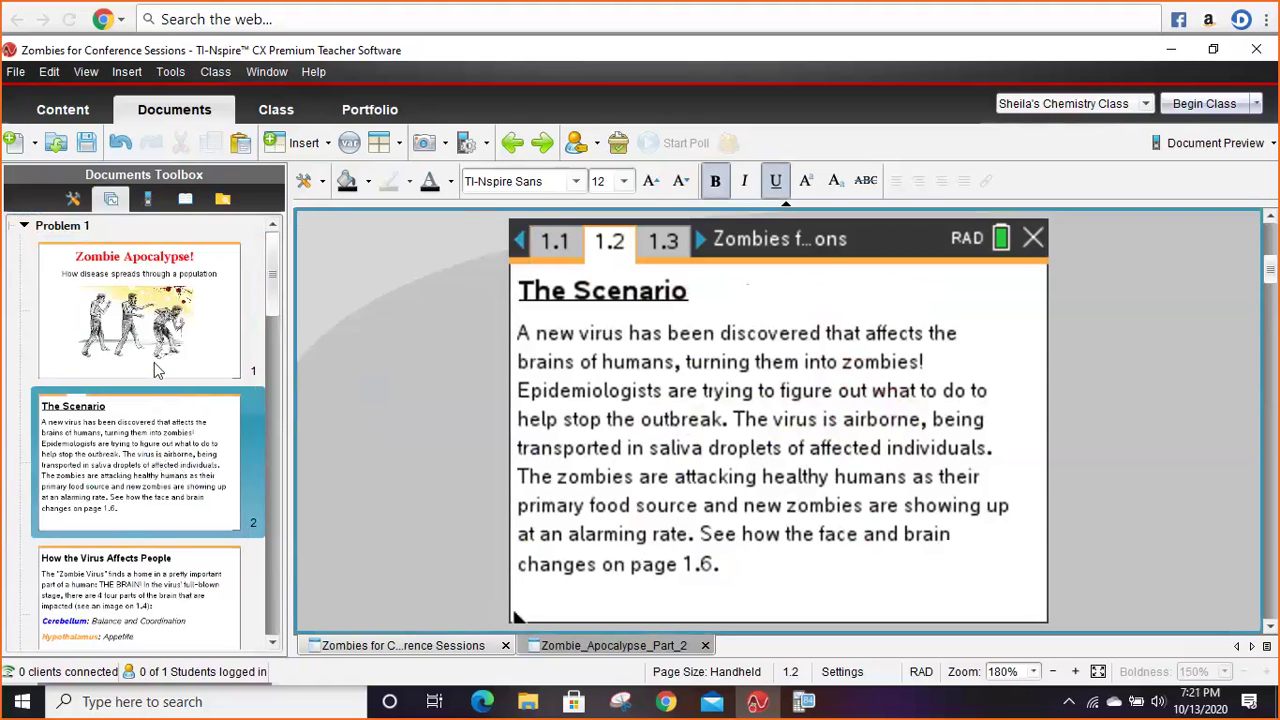
{"action": "left_click", "coordinate": [137, 335]}
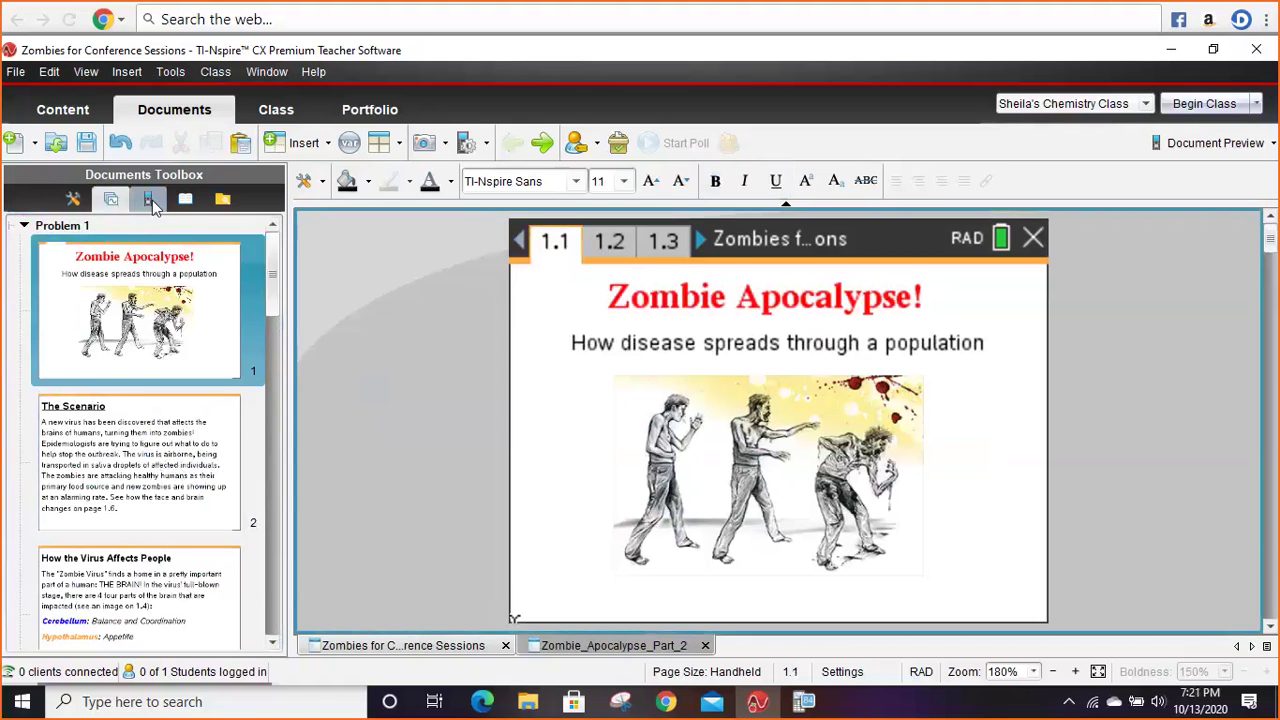
{"action": "left_click", "coordinate": [152, 200]}
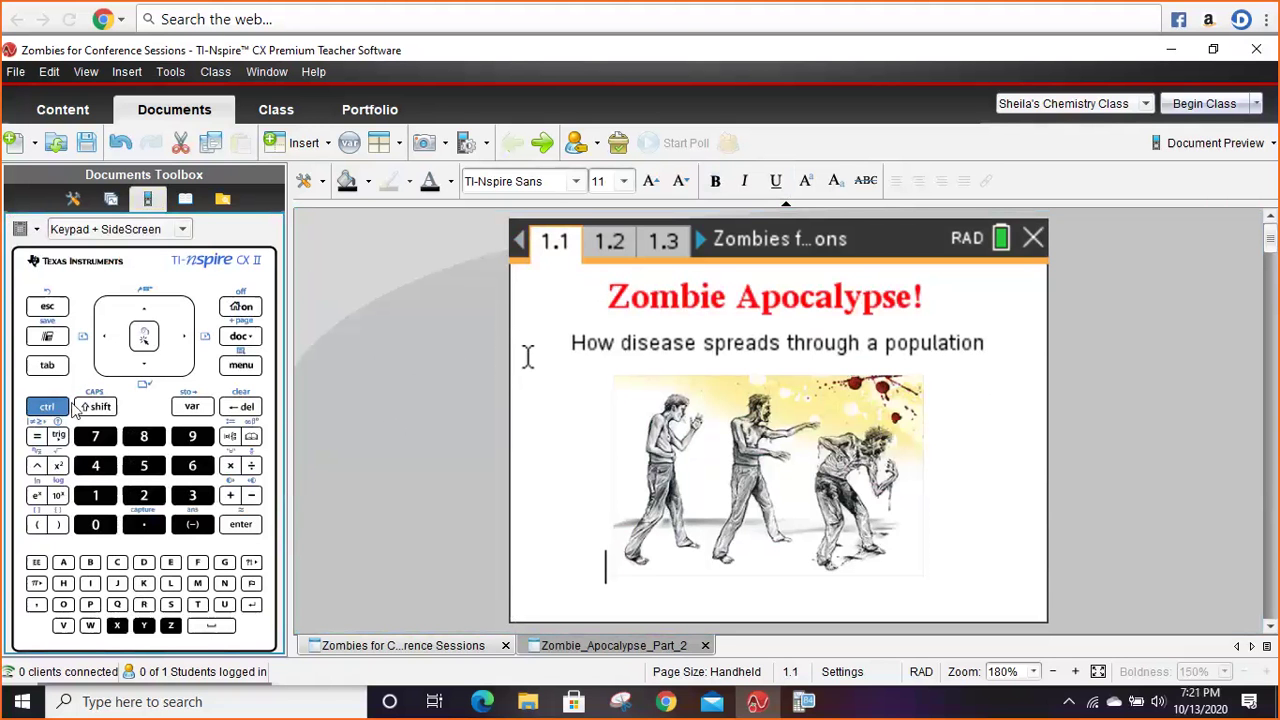
{"action": "left_click", "coordinate": [45, 410]}
{"action": "left_click", "coordinate": [46, 406]}
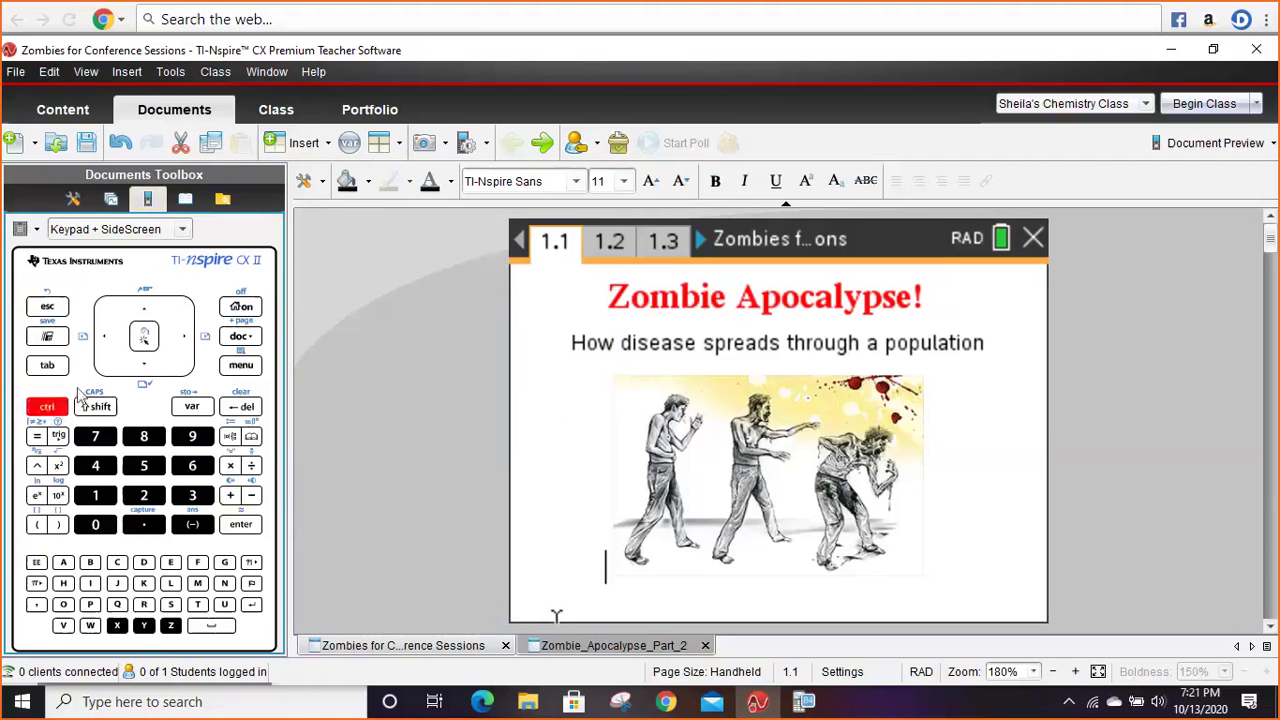
{"action": "left_click", "coordinate": [186, 338]}
{"action": "left_click", "coordinate": [453, 446]}
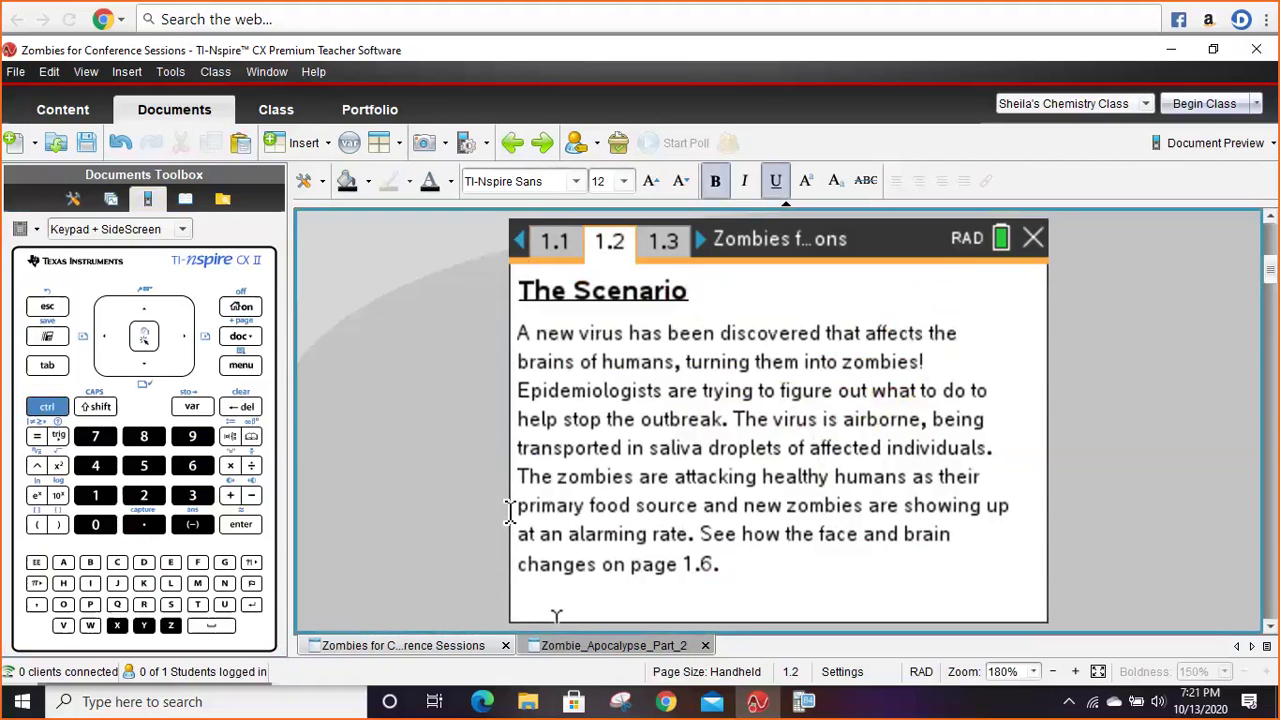
{"action": "left_click", "coordinate": [555, 248]}
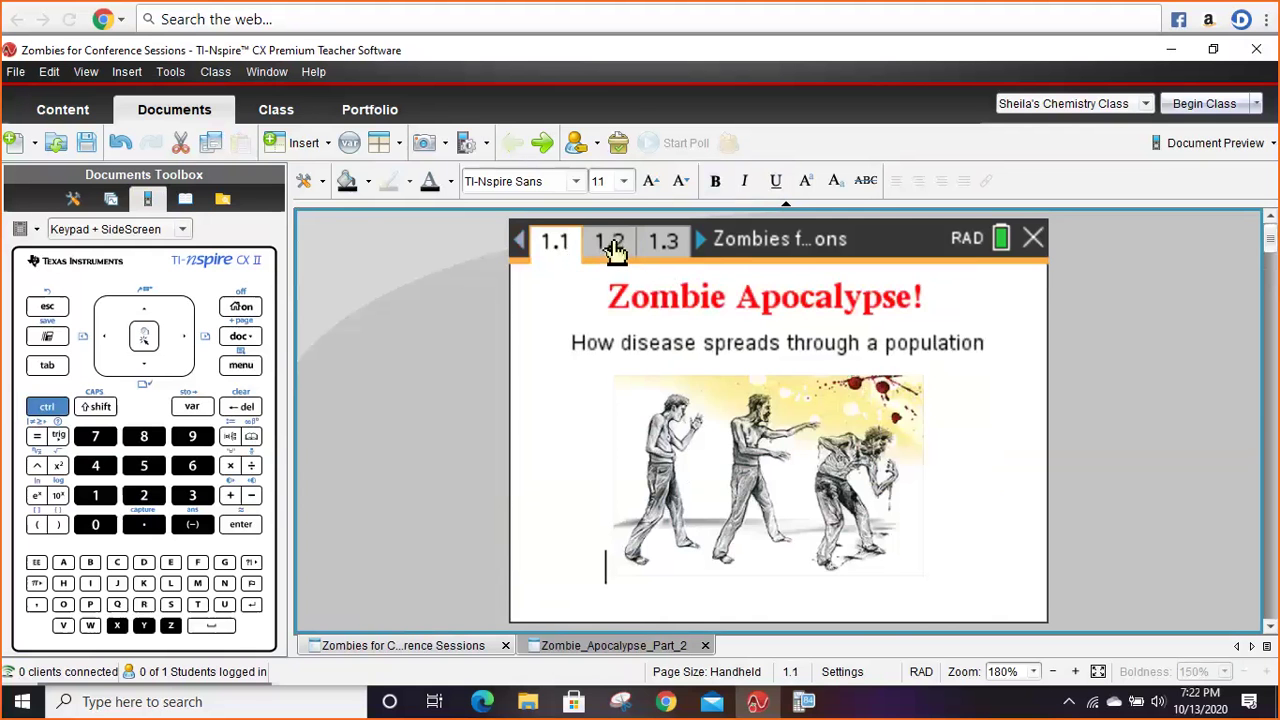
- Select the 1.2 page tab for The Scenario at the top of the document
{"action": "left_click", "coordinate": [612, 244]}
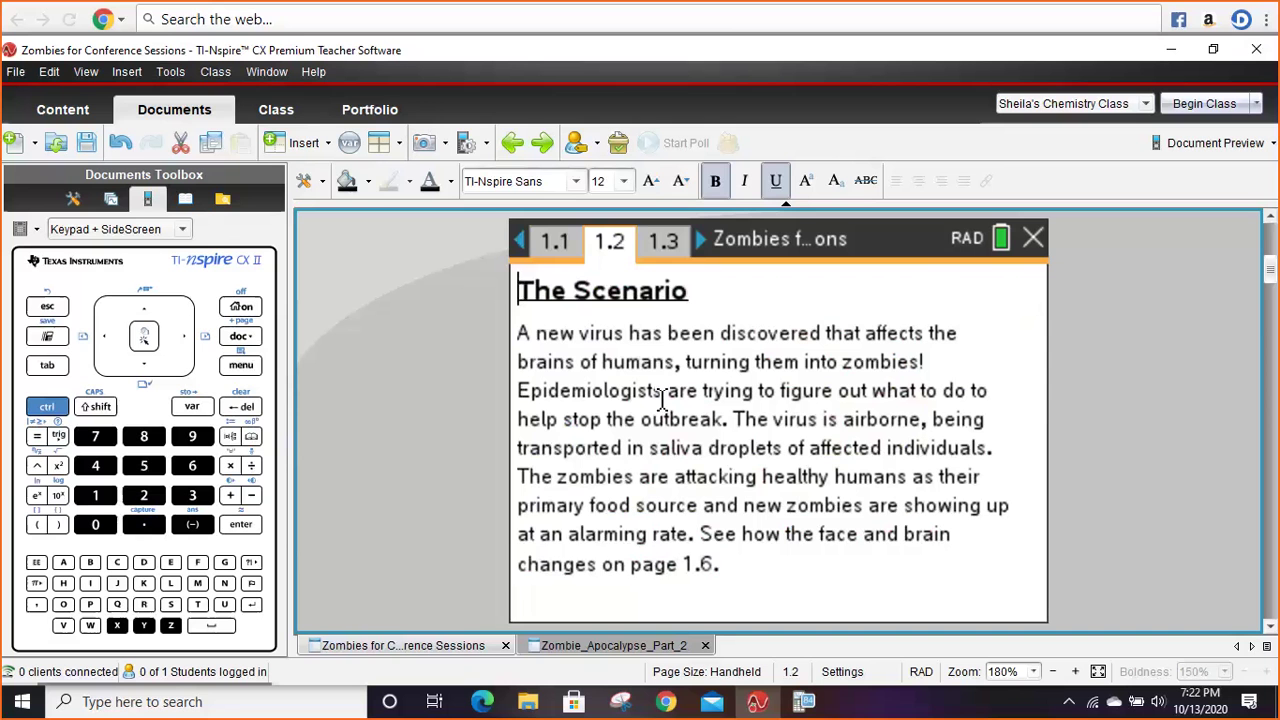
{"action": "double_click", "coordinate": [620, 391]}
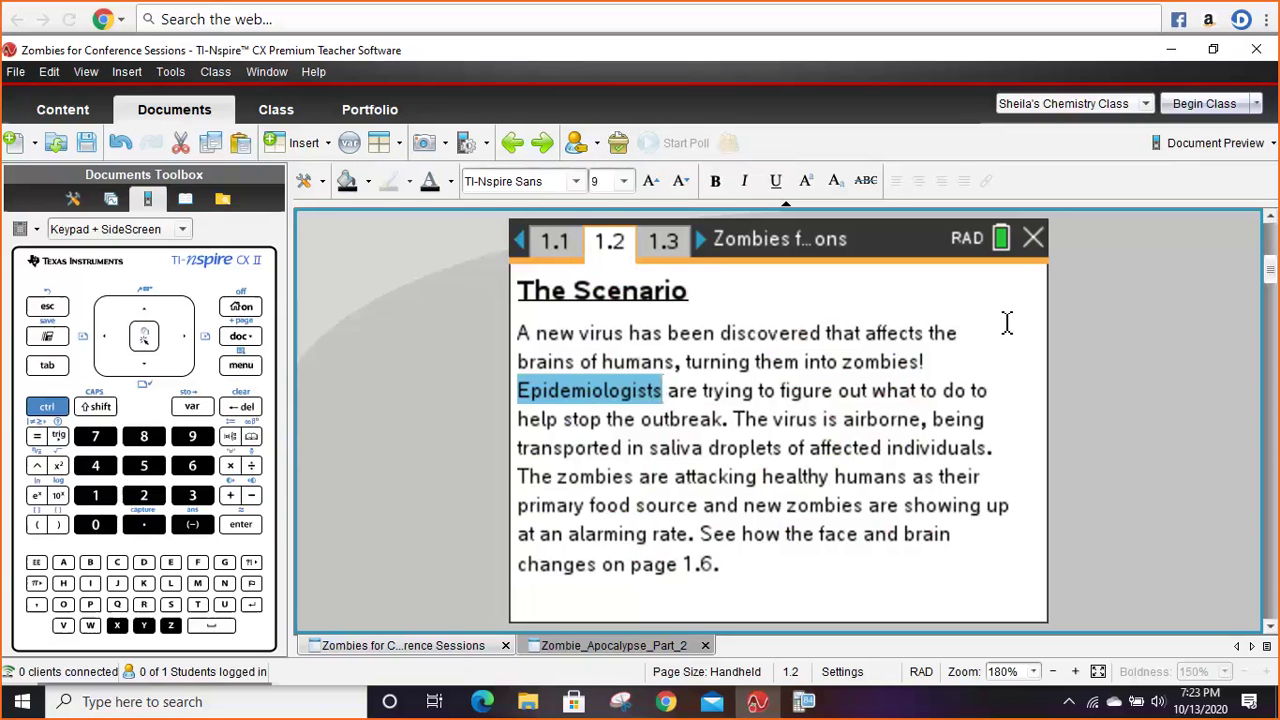
{"action": "left_click", "coordinate": [999, 335]}
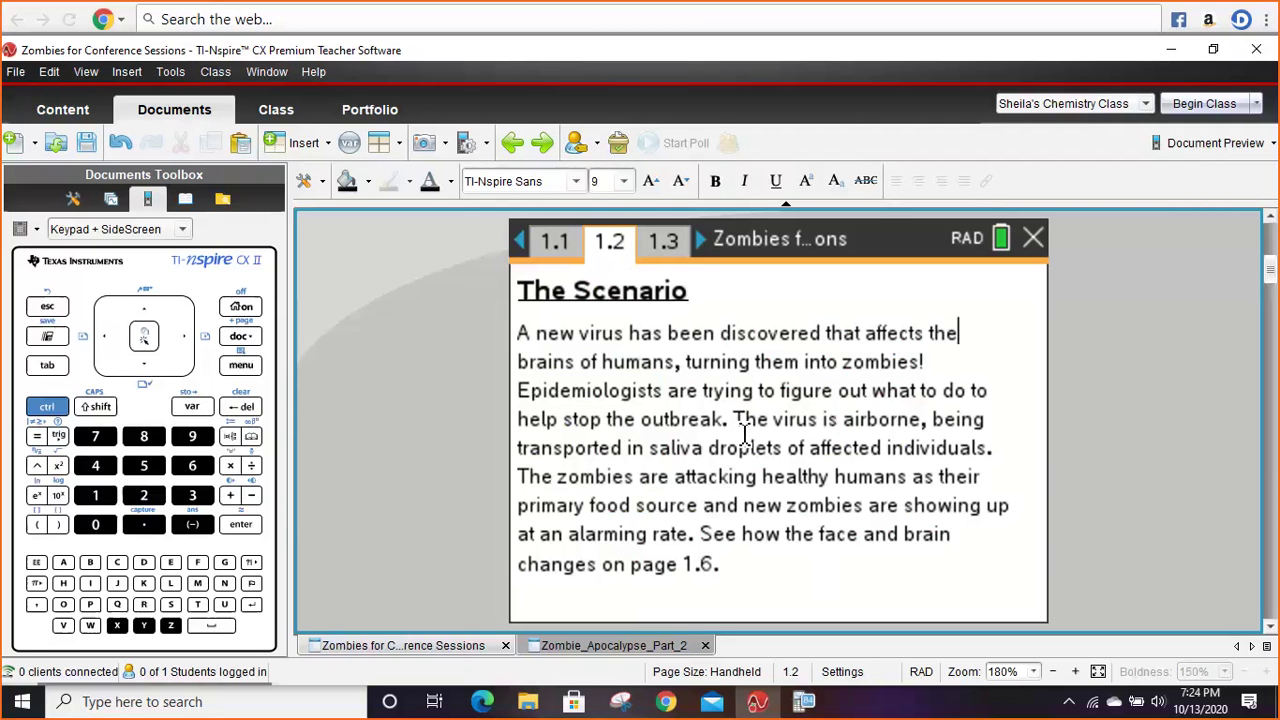
{"action": "left_click_drag", "start_coordinate": [737, 419], "coordinate": [997, 449]}
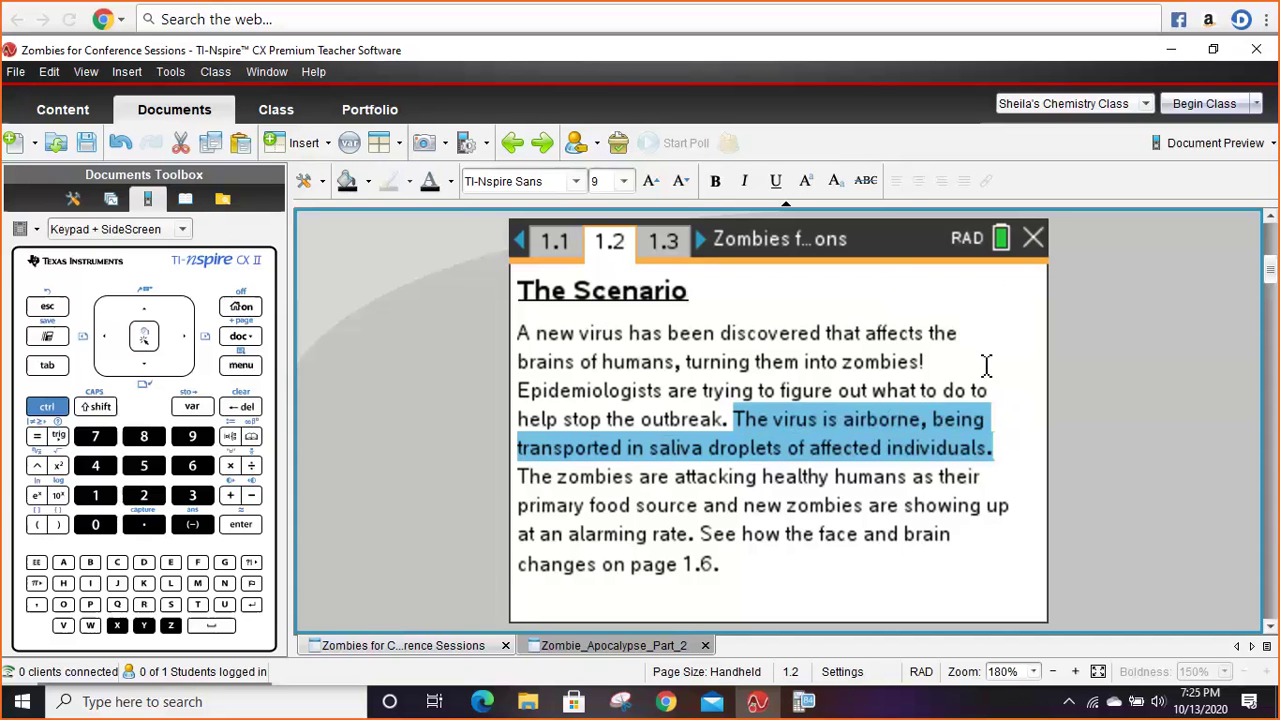
{"action": "left_click", "coordinate": [994, 437]}
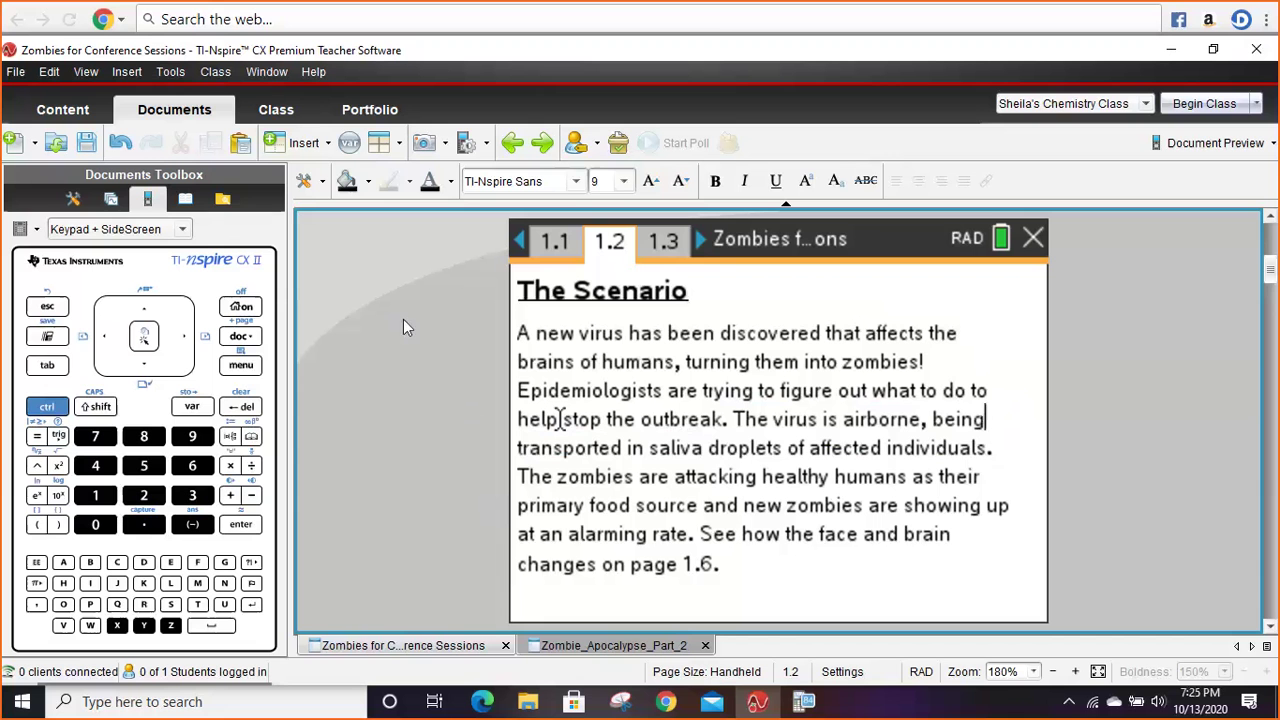
{"action": "left_click", "coordinate": [47, 408]}
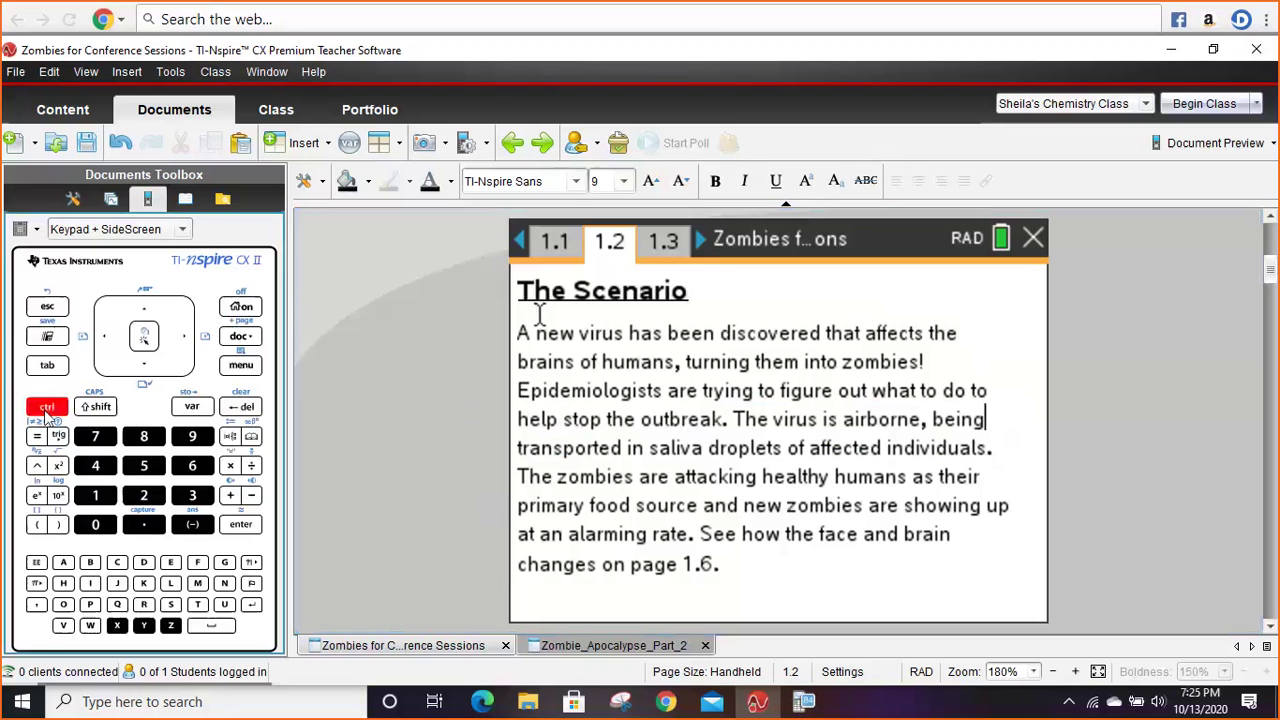
- Page forward with ctrl and the touchpad right arrow from 1.2 through 1.3 to page 1.4
{"action": "left_click", "coordinate": [184, 340]}
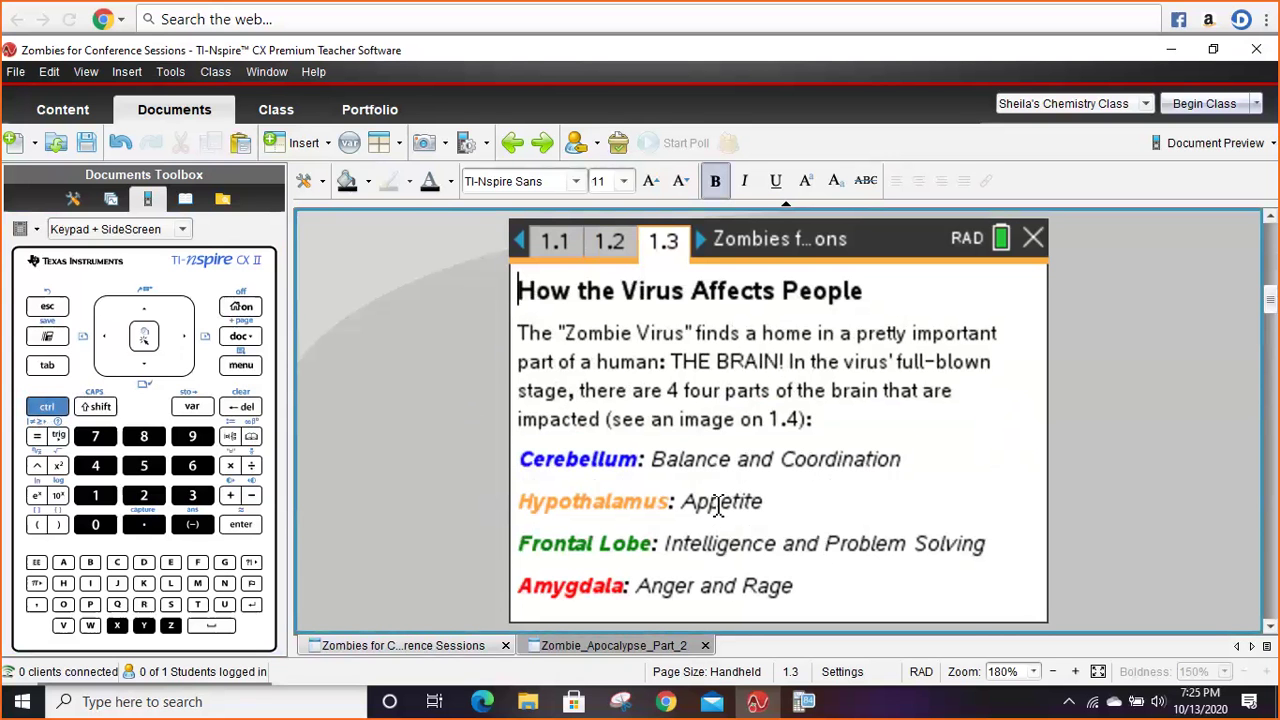
{"action": "left_click", "coordinate": [55, 409]}
{"action": "left_click", "coordinate": [186, 340]}
{"action": "left_click", "coordinate": [186, 340]}
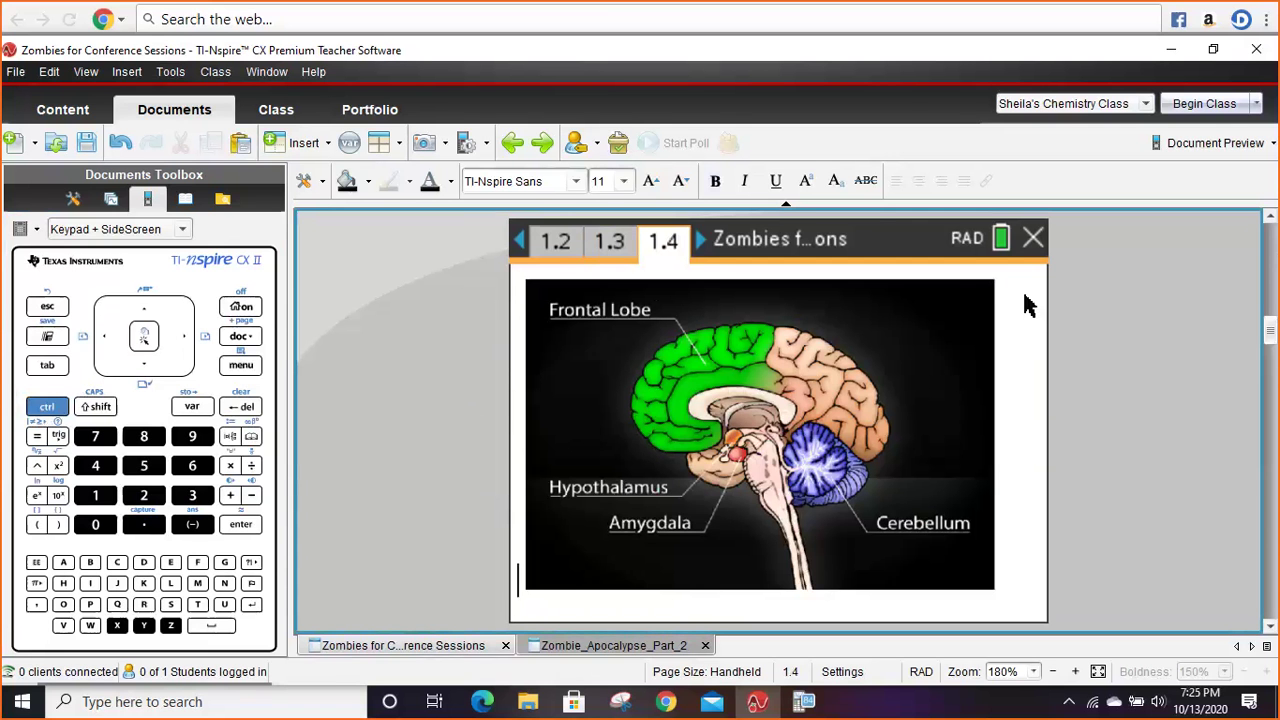
- Use ctrl plus the touchpad right arrow to advance from the brain diagram to page 1.5
{"action": "left_click", "coordinate": [47, 408]}
{"action": "left_click", "coordinate": [184, 336]}
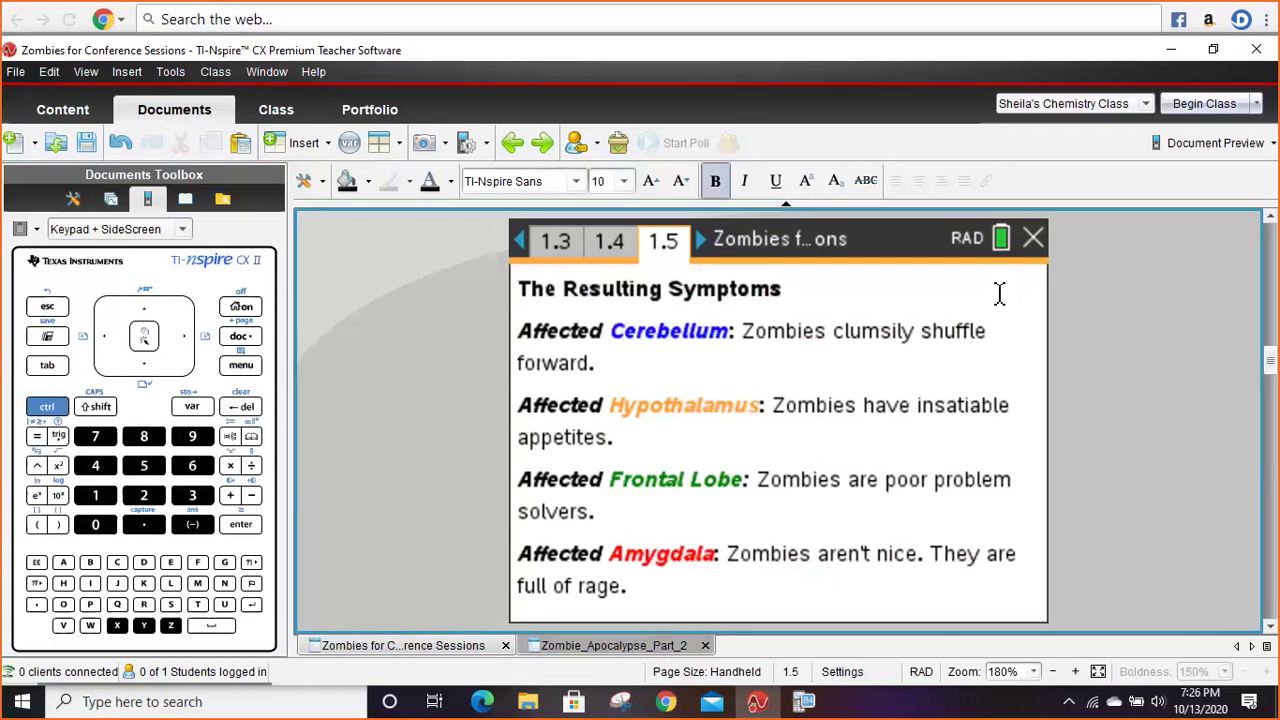
{"action": "left_click", "coordinate": [743, 330]}
{"action": "left_click_drag", "start_coordinate": [746, 337], "coordinate": [758, 366]}
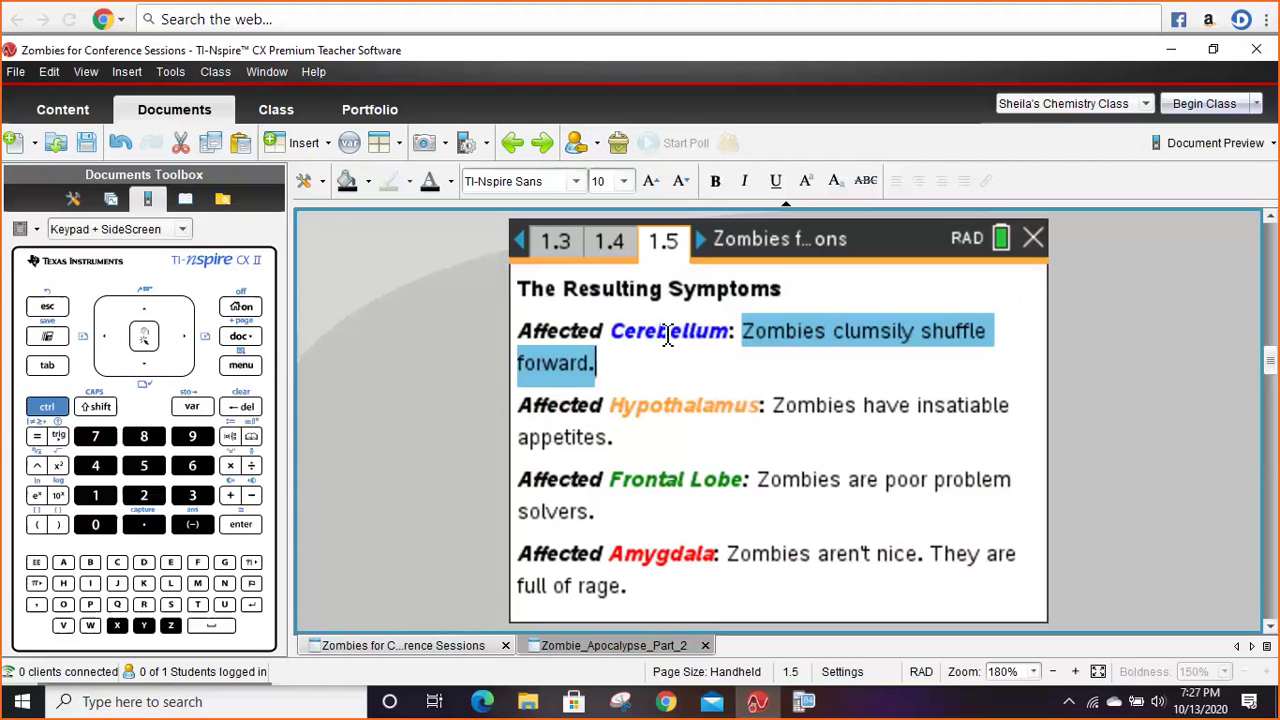
{"action": "left_click", "coordinate": [677, 343]}
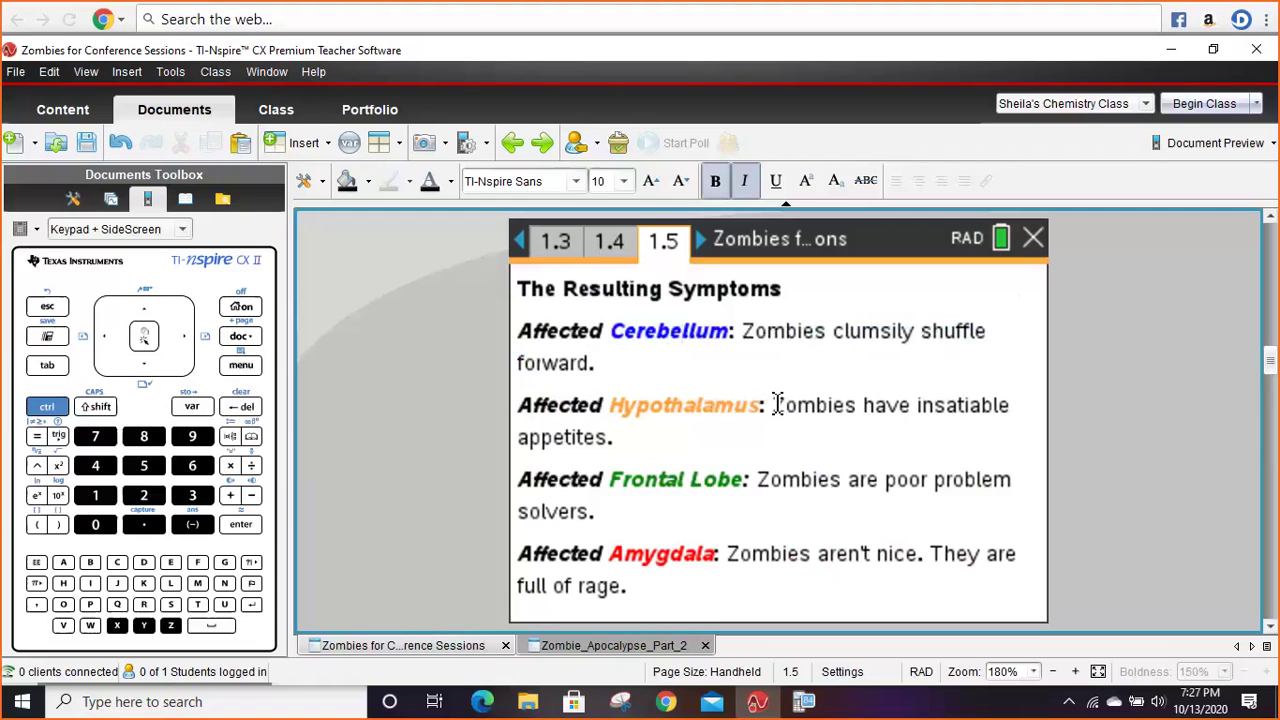
{"action": "left_click_drag", "start_coordinate": [771, 406], "coordinate": [777, 440]}
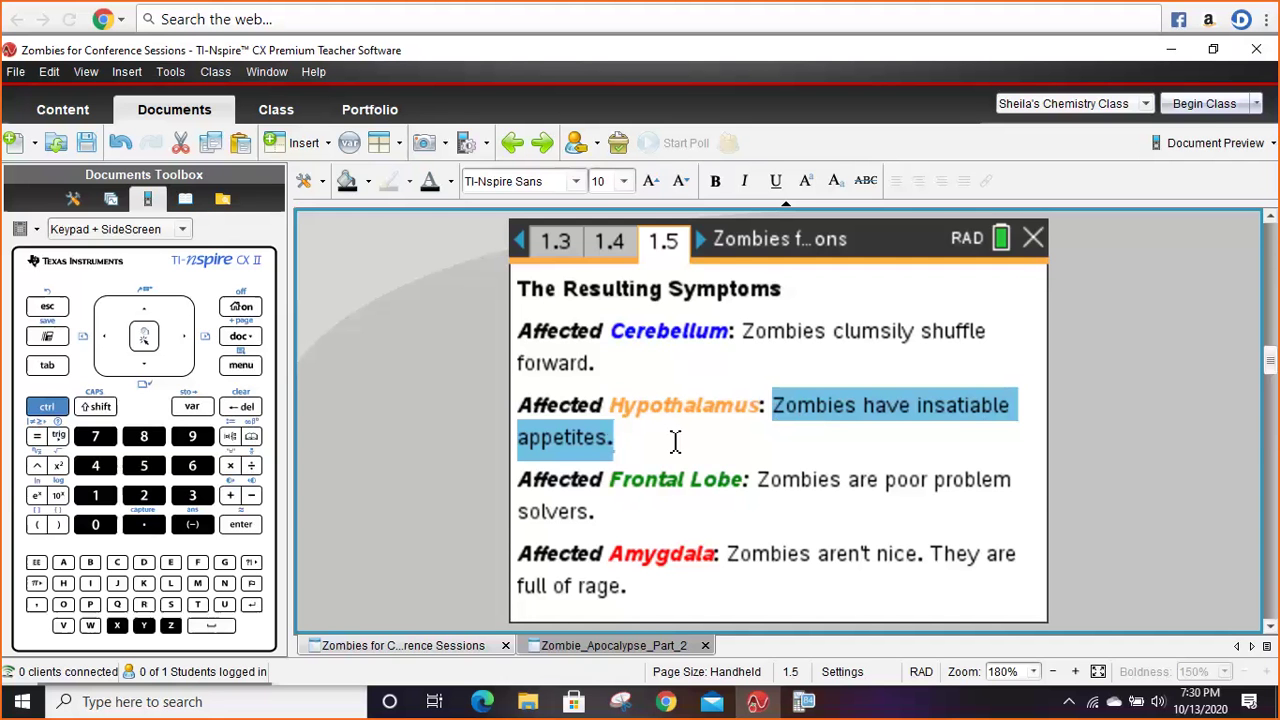
{"action": "left_click", "coordinate": [777, 440]}
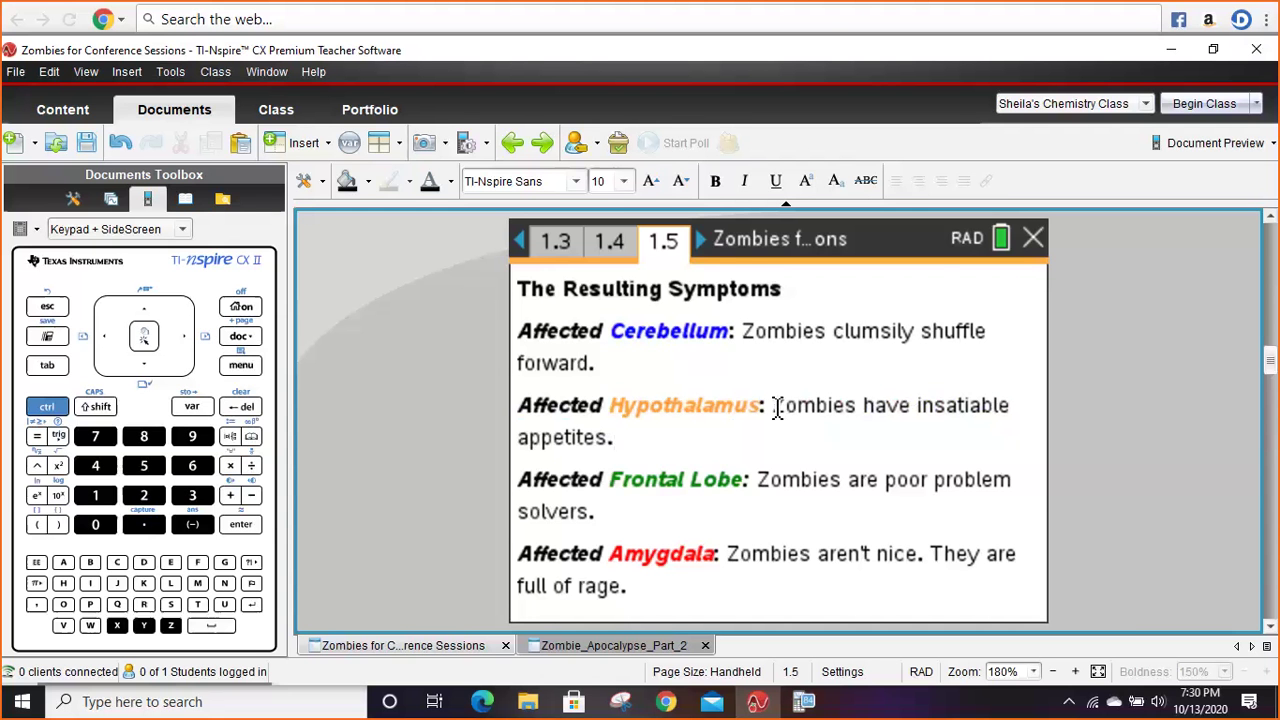
- Highlight the Frontal Lobe symptom sentence on page 1.5, then clear the highlight
{"action": "left_click", "coordinate": [758, 482]}
{"action": "left_click_drag", "start_coordinate": [760, 482], "coordinate": [766, 517]}
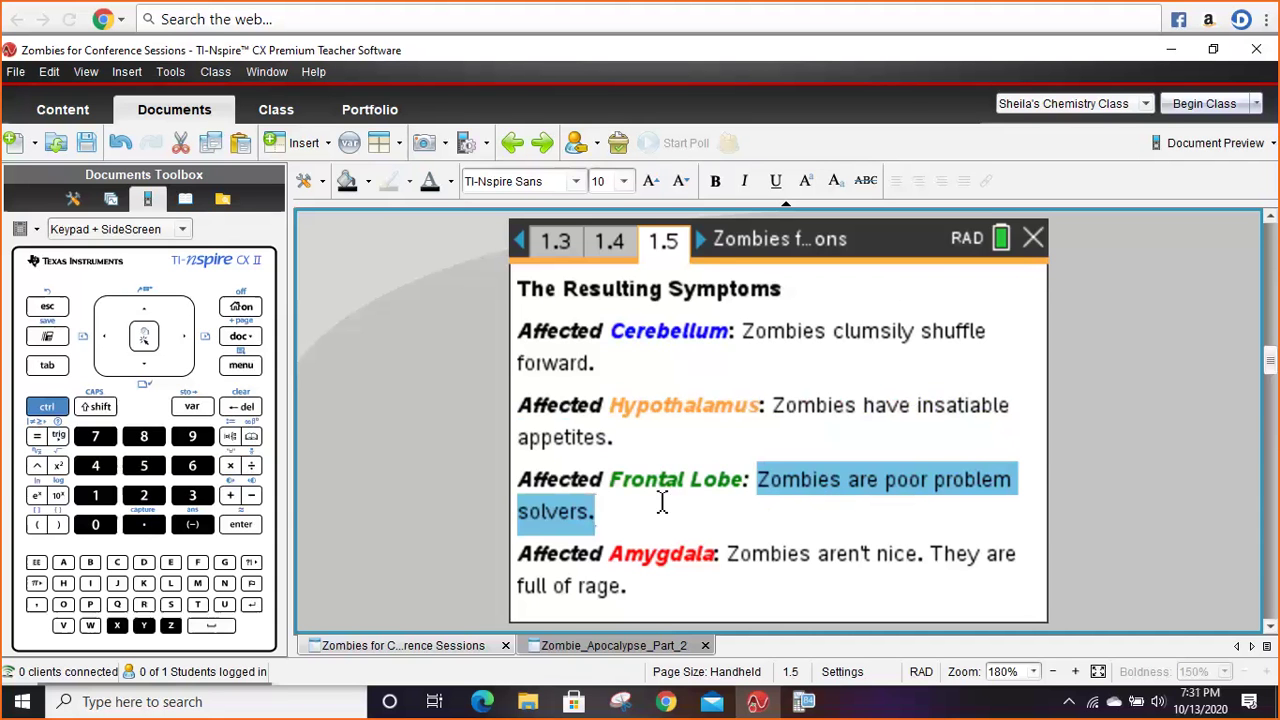
{"action": "left_click", "coordinate": [803, 513]}
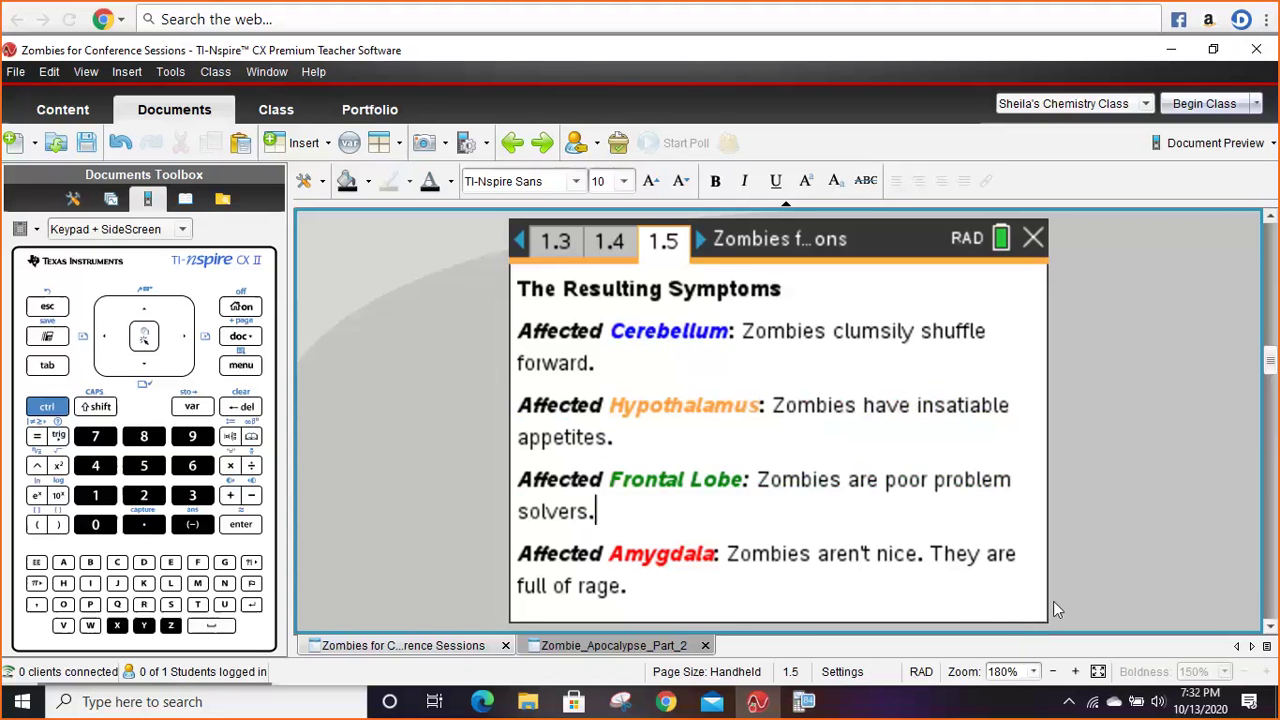
- Advance with ctrl and the touchpad right arrow to page 1.6, Stage 0 – Human
{"action": "left_click", "coordinate": [514, 488]}
{"action": "left_click", "coordinate": [47, 406]}
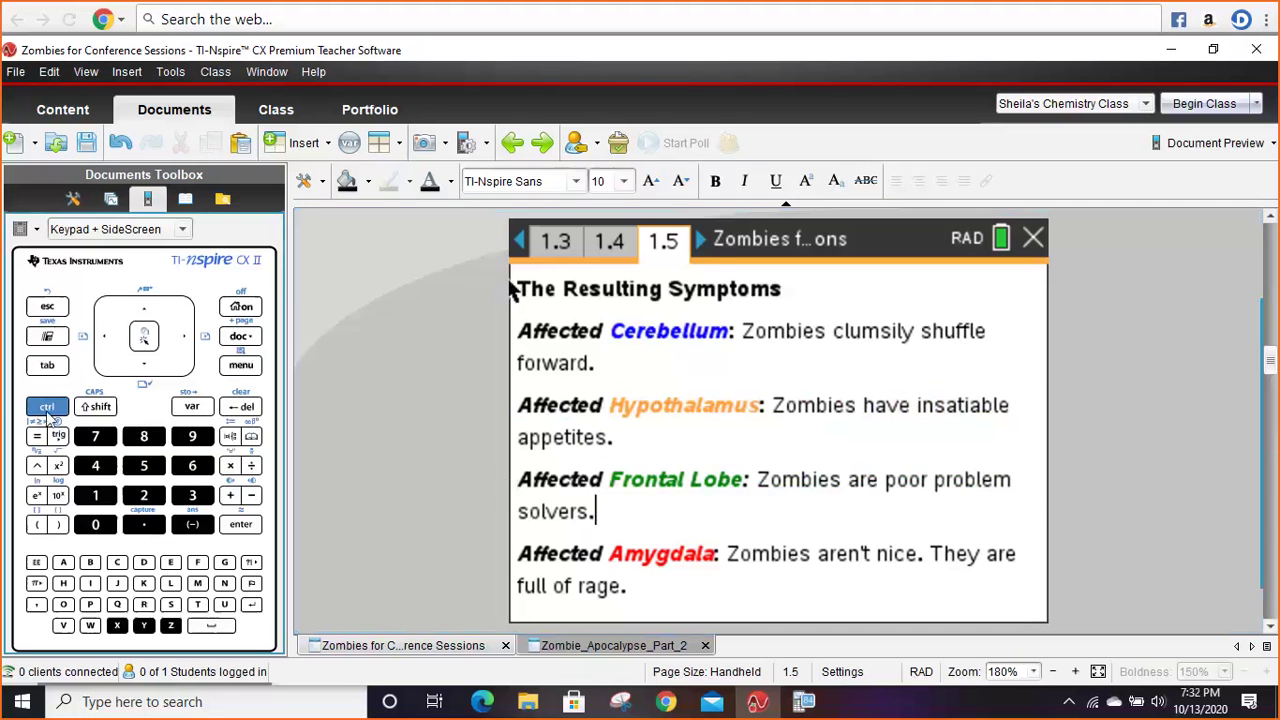
{"action": "left_click", "coordinate": [185, 336]}
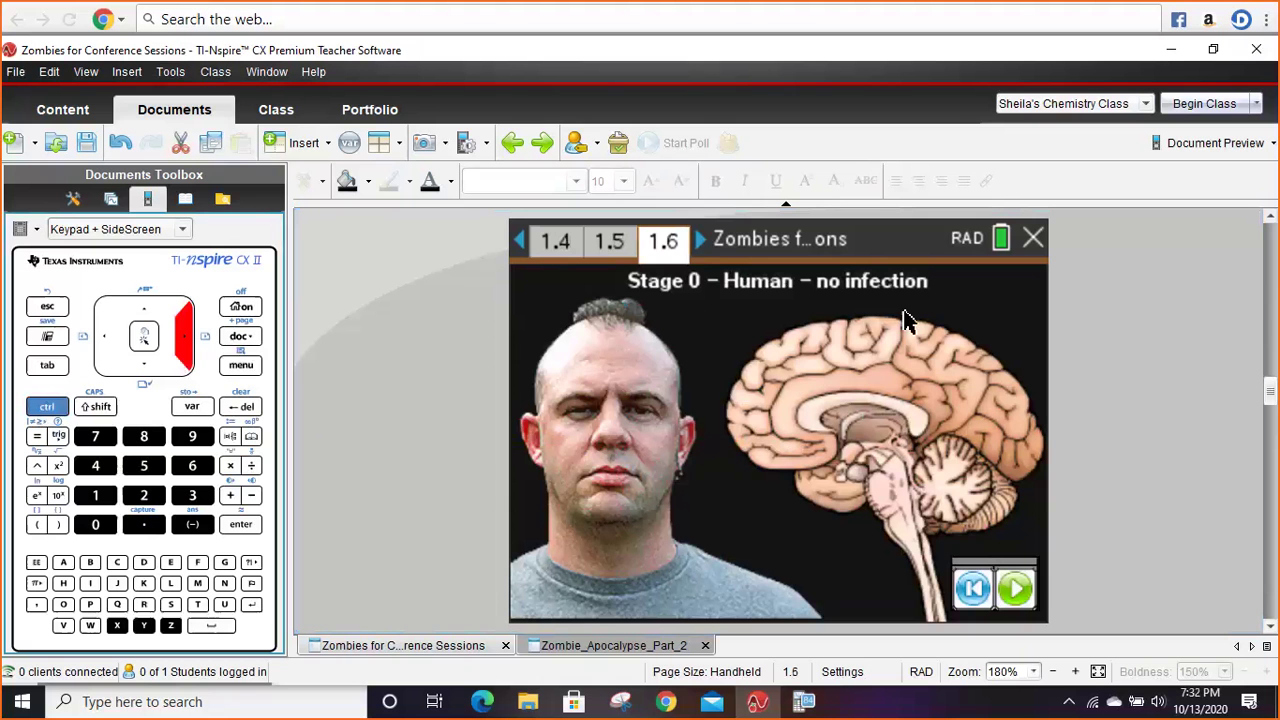
{"action": "left_click", "coordinate": [1017, 592]}
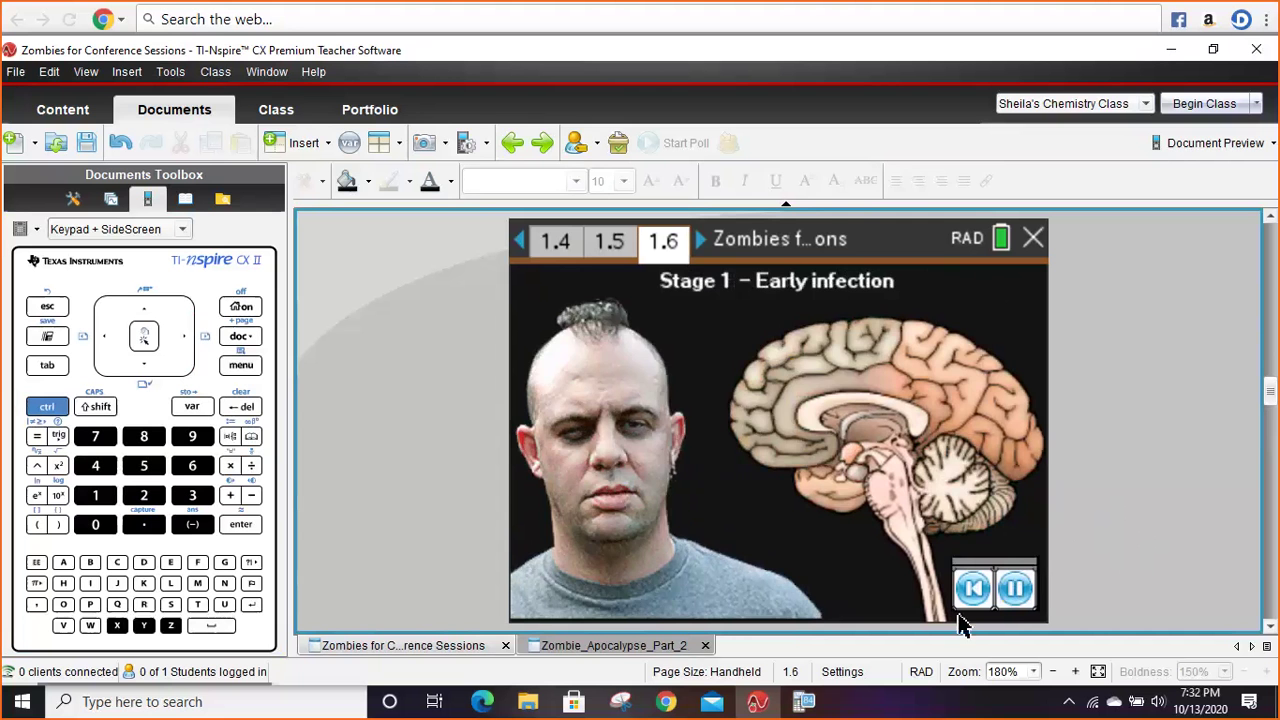
{"action": "left_click", "coordinate": [1016, 589]}
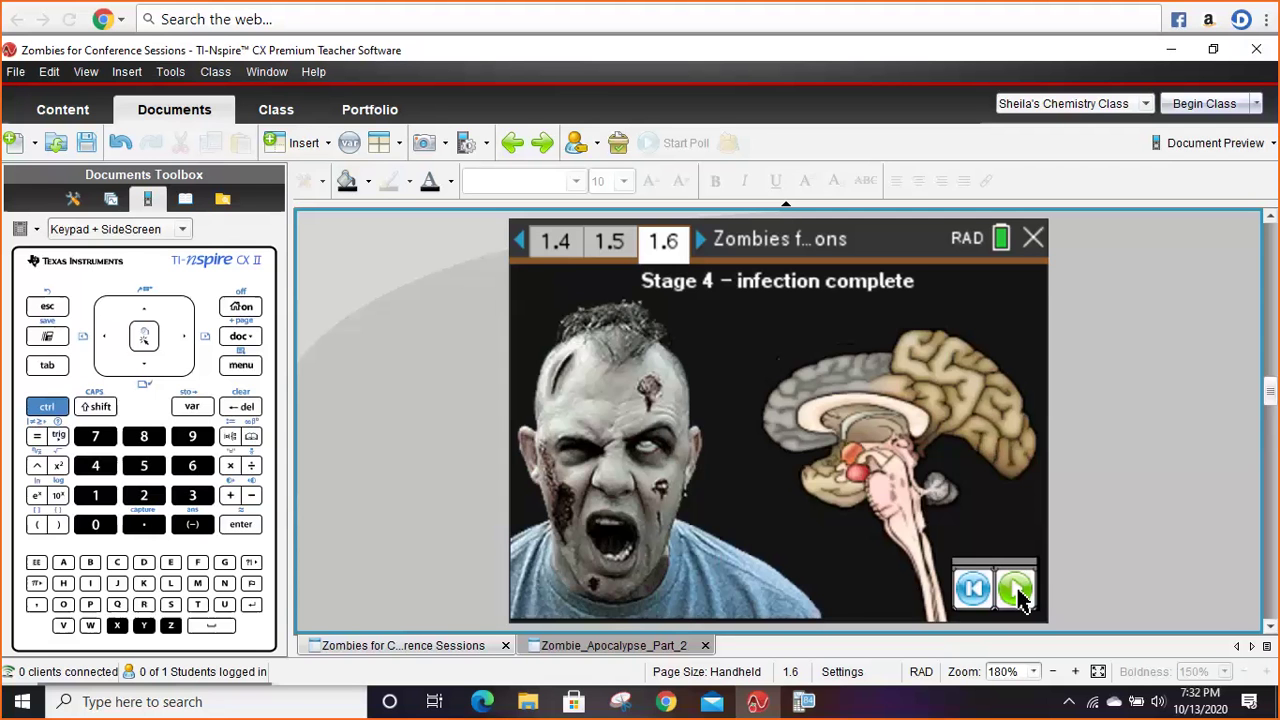
{"action": "left_click", "coordinate": [973, 589]}
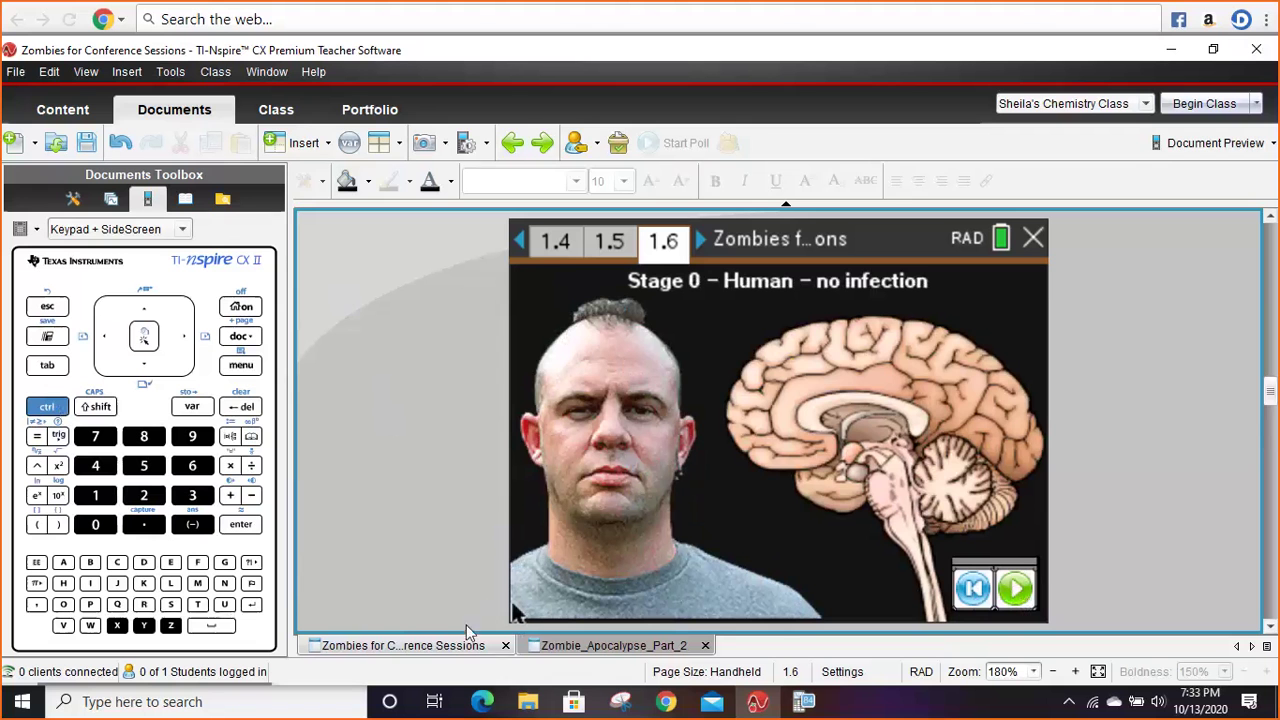
{"action": "left_click", "coordinate": [46, 408]}
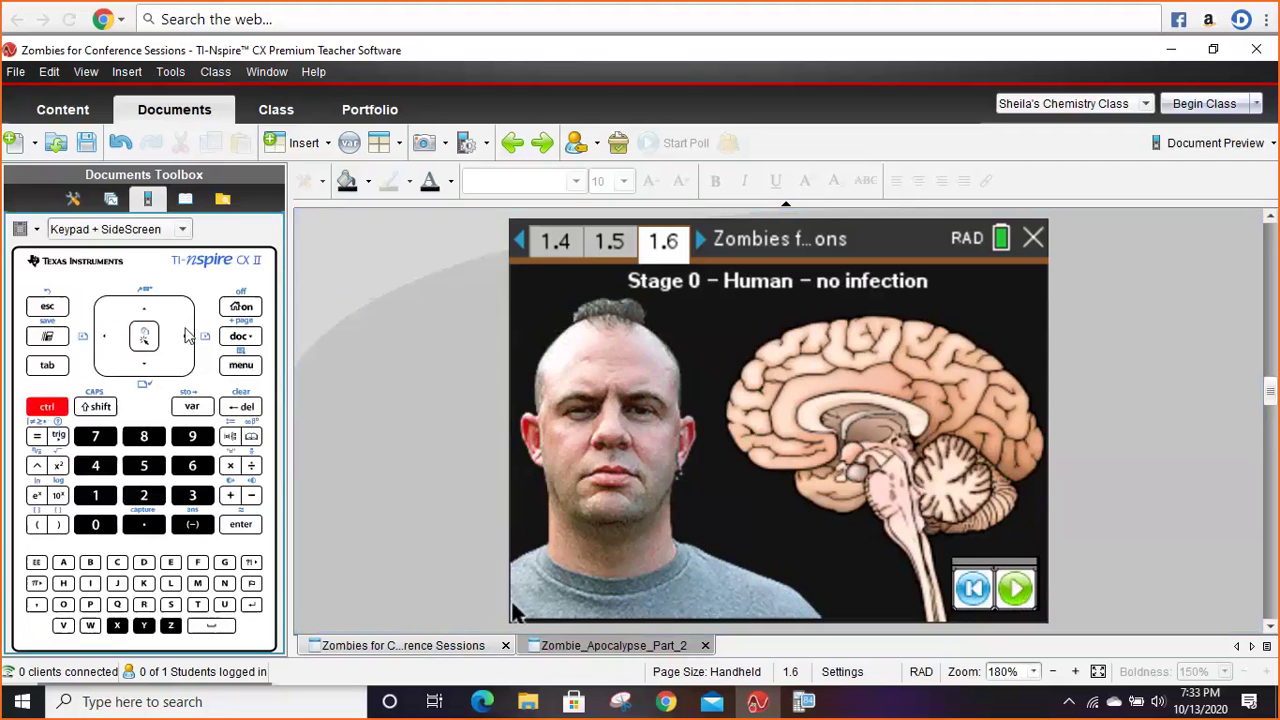
- Go to page 1.7, select the red 'pretty scary' warning sentence, then deselect it
{"action": "left_click", "coordinate": [184, 336]}
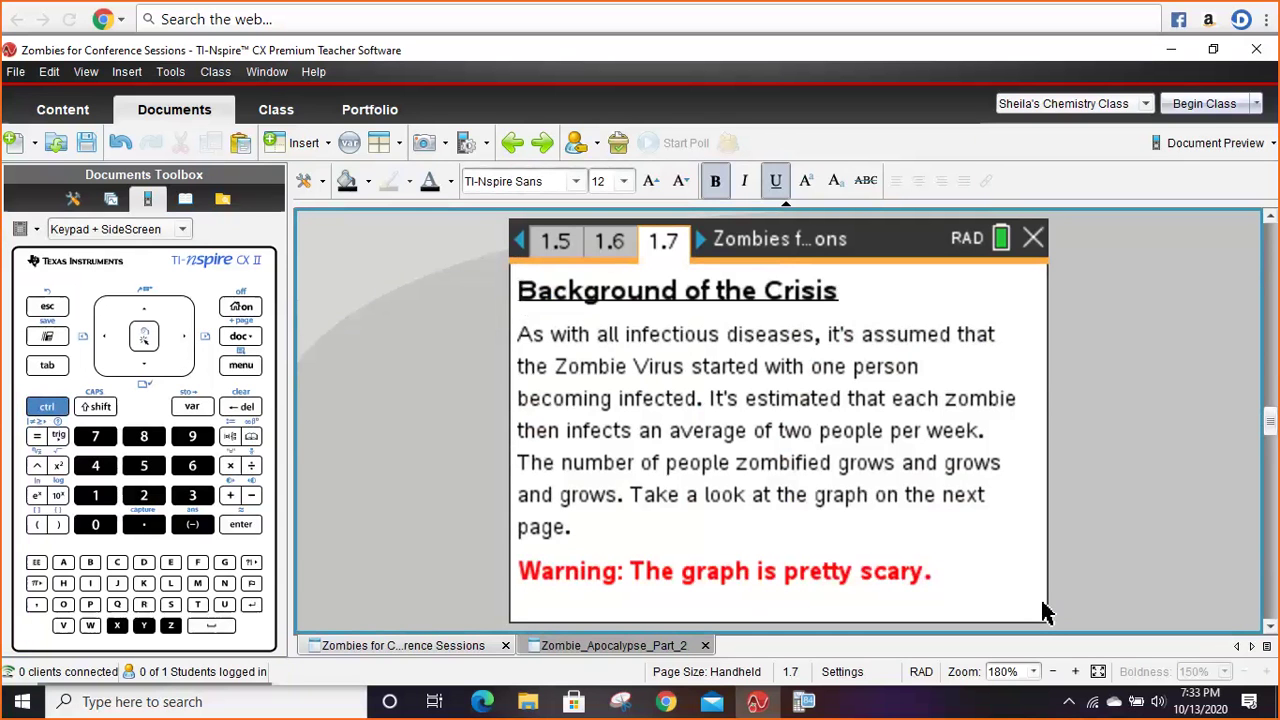
{"action": "double_click", "coordinate": [849, 572]}
{"action": "triple_click", "coordinate": [849, 574]}
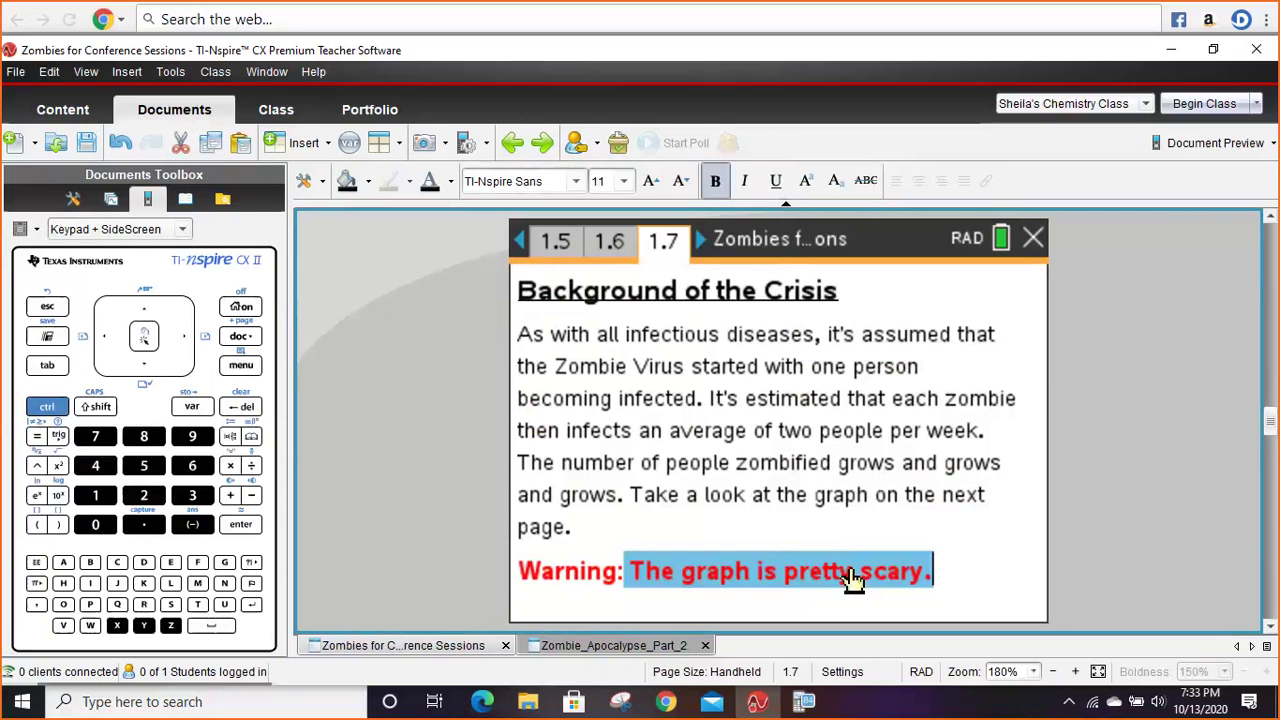
{"action": "left_click", "coordinate": [990, 566]}
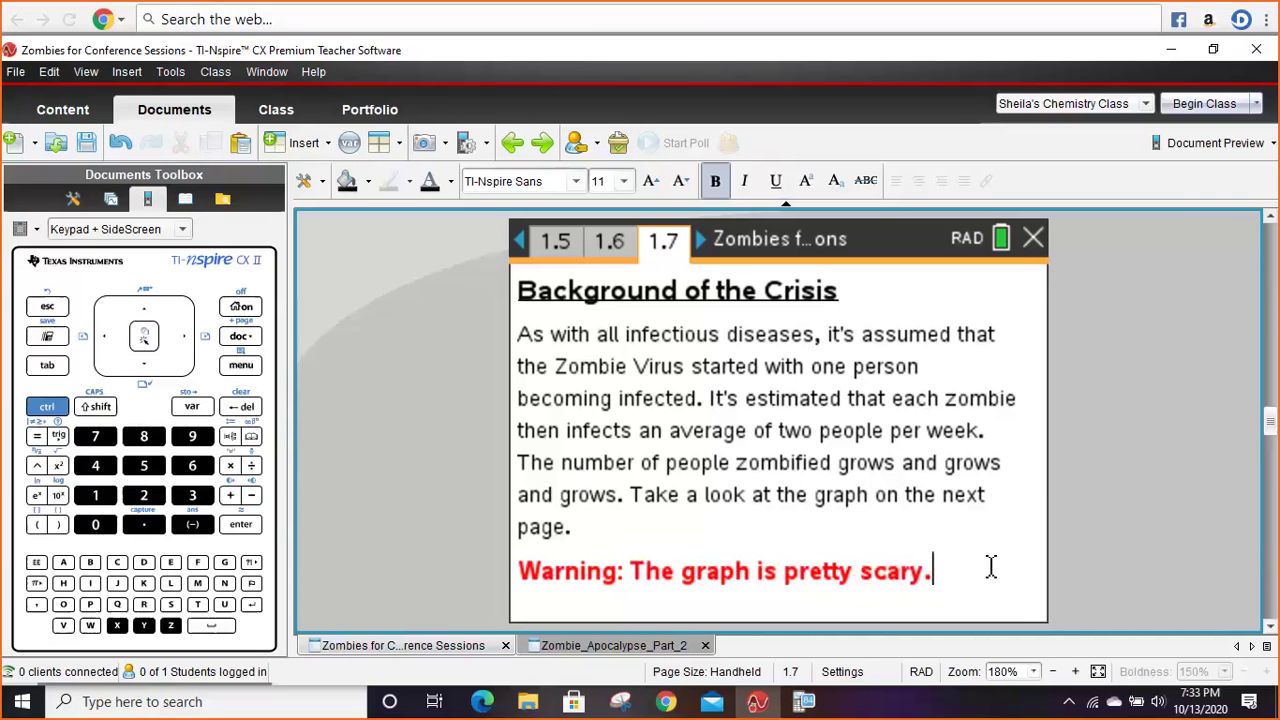
{"action": "left_click", "coordinate": [50, 411]}
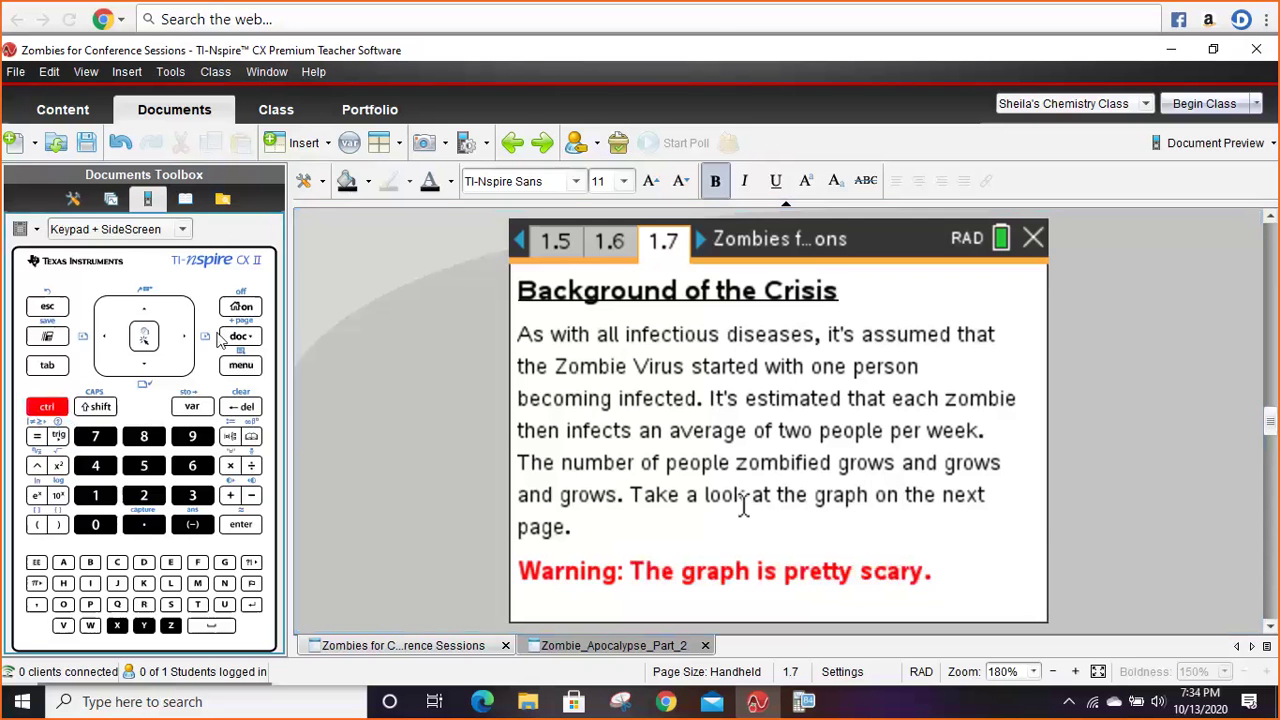
- Move to page 1.8 and examine the zombies-per-week graph
{"action": "left_click", "coordinate": [185, 343]}
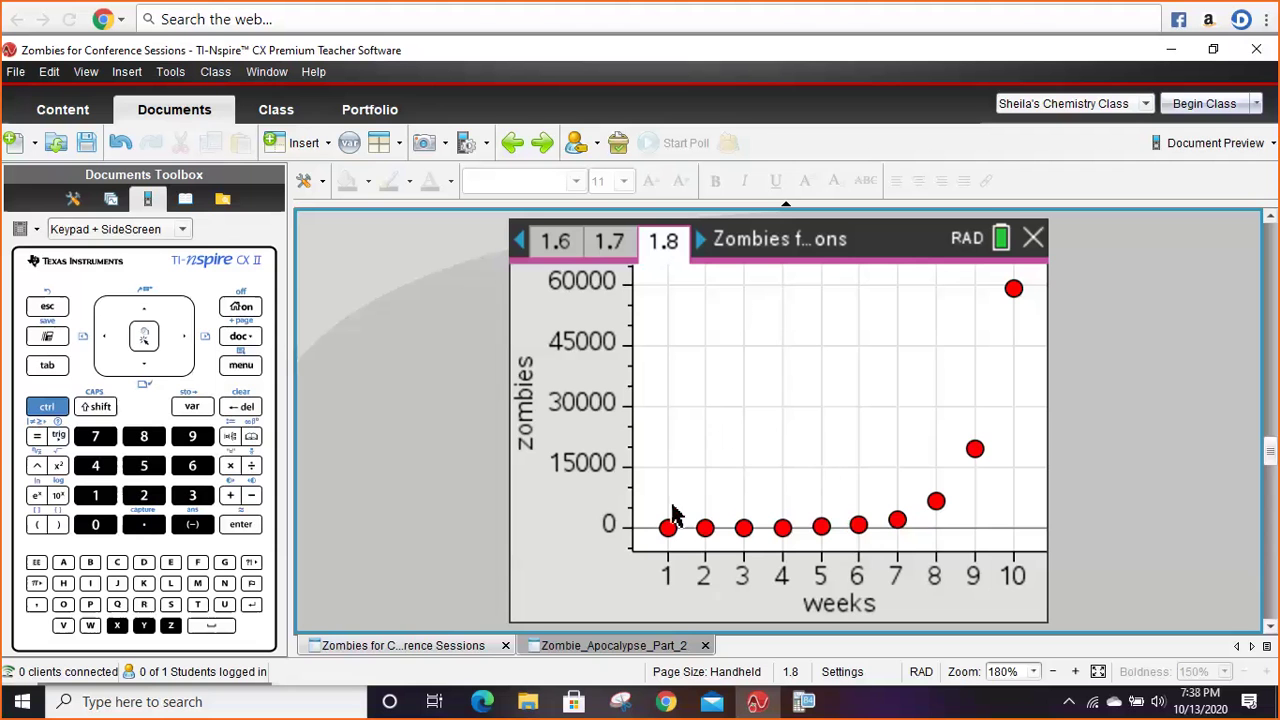
{"action": "mouse_move", "coordinate": [676, 522]}
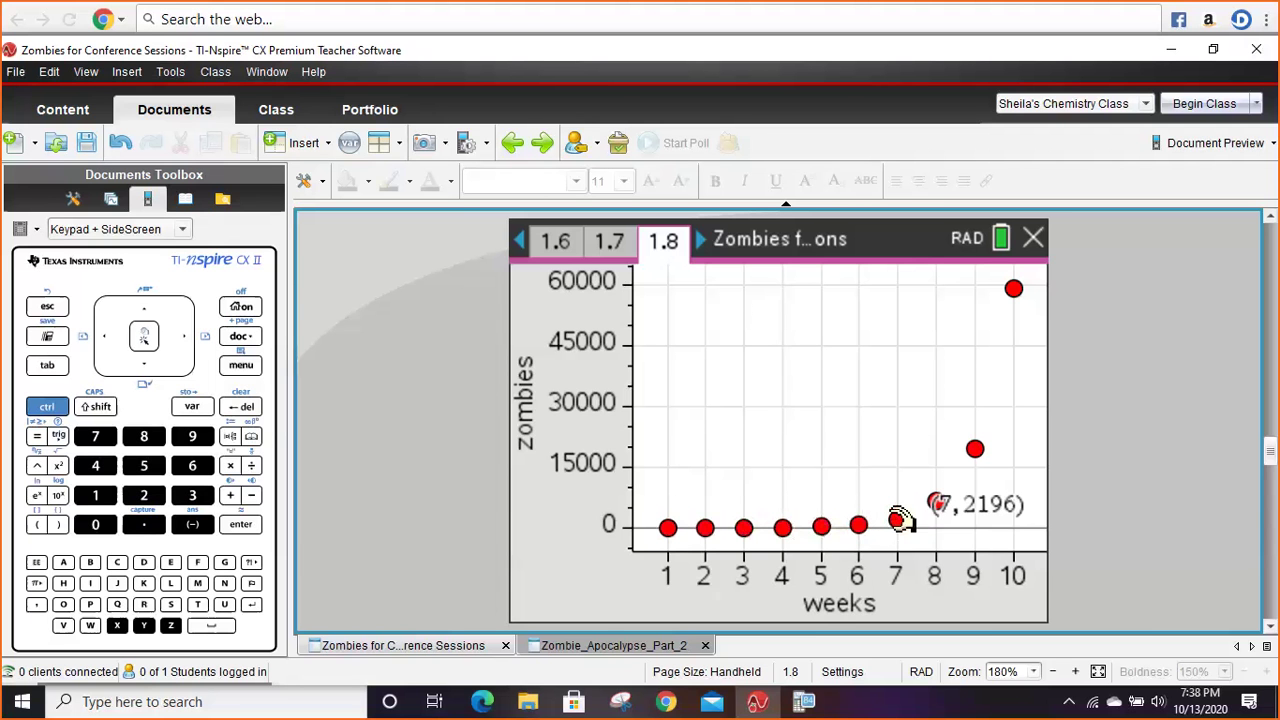
{"action": "mouse_move", "coordinate": [940, 503]}
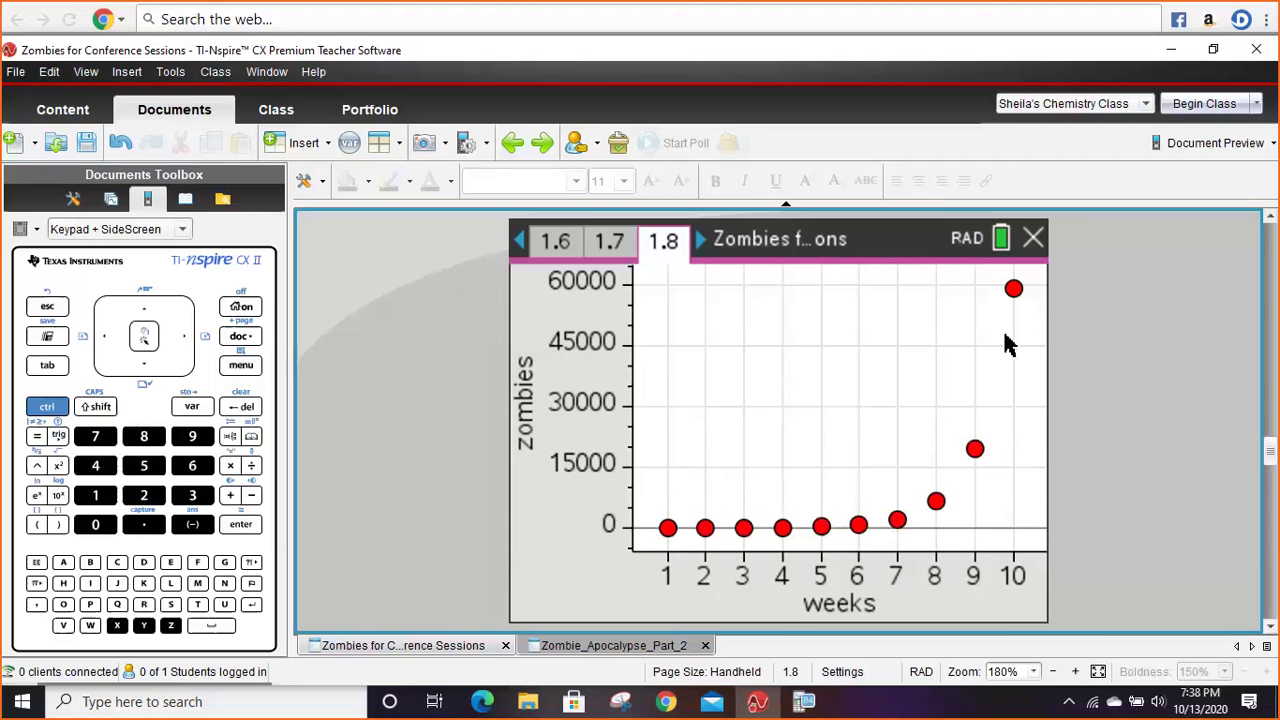
- Advance with ctrl and the touchpad right arrow to the hospital ward photo on page 1.9
{"action": "mouse_move", "coordinate": [1020, 288]}
{"action": "left_click", "coordinate": [55, 410]}
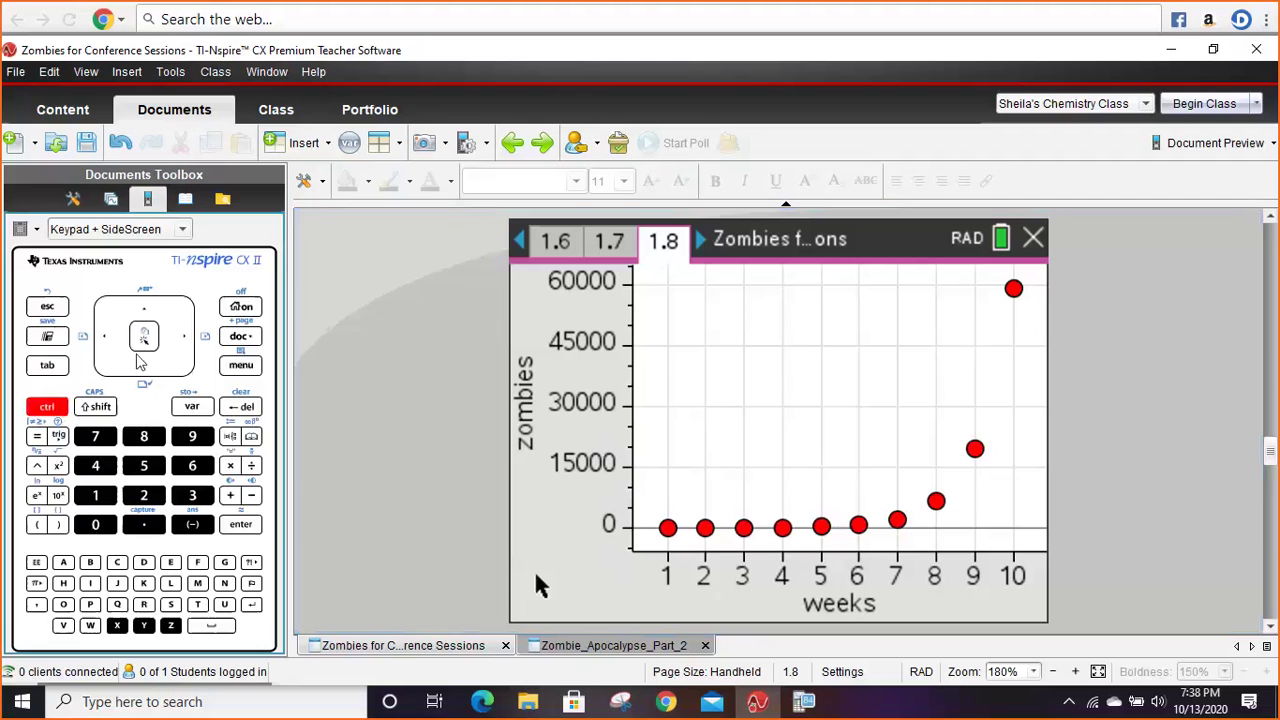
{"action": "left_click", "coordinate": [183, 345]}
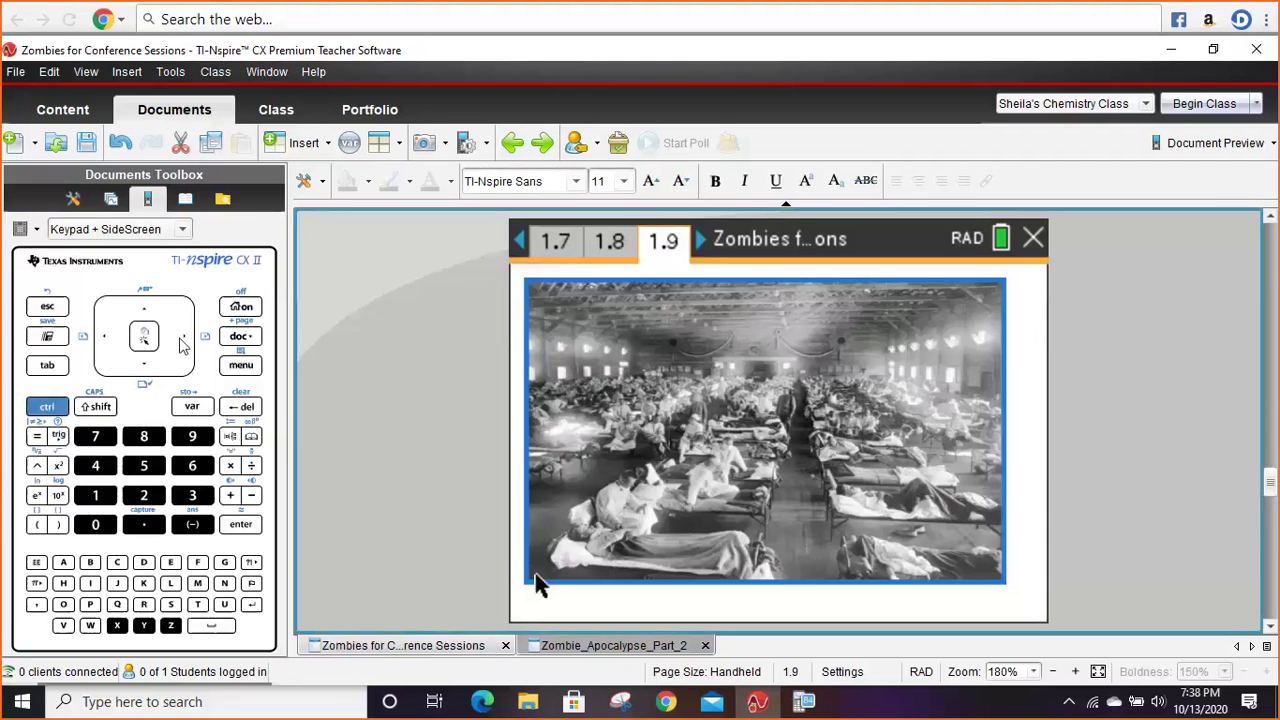
{"action": "left_click", "coordinate": [47, 408]}
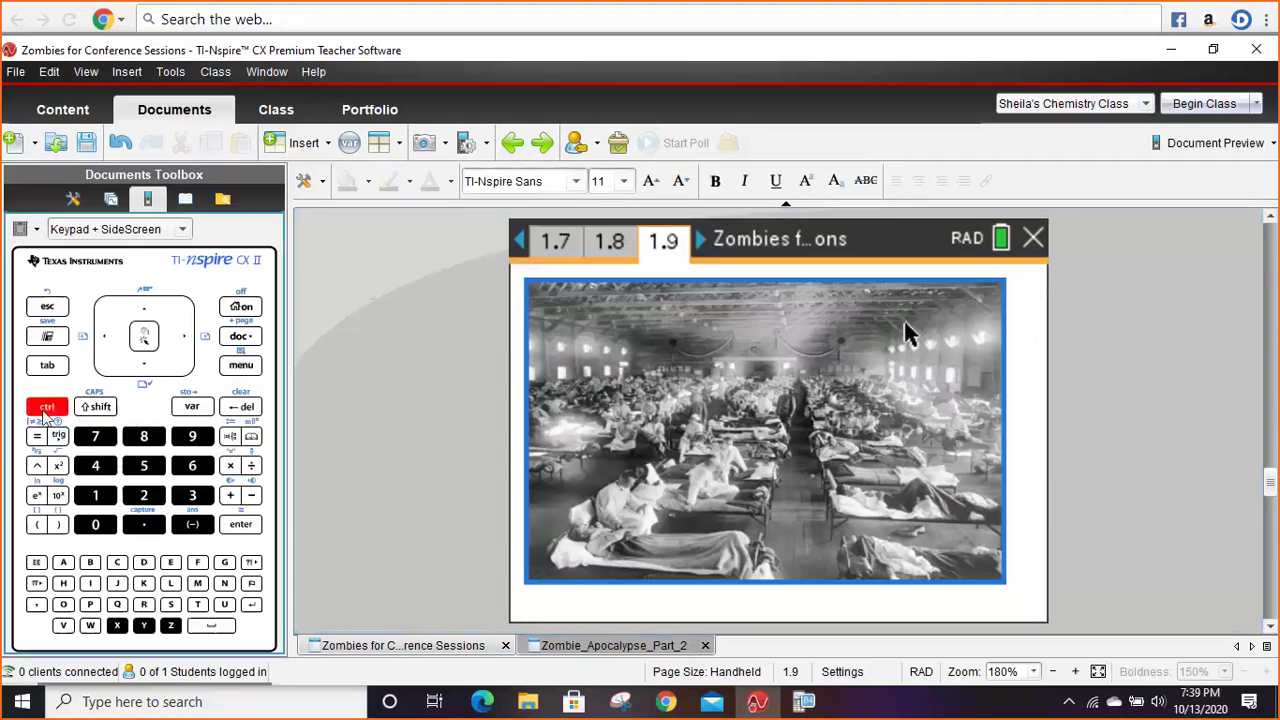
- Return to page 1.8's zombies-versus-weeks graph, which climbs to nearly 60,000 by week 10
{"action": "left_click", "coordinate": [108, 346]}
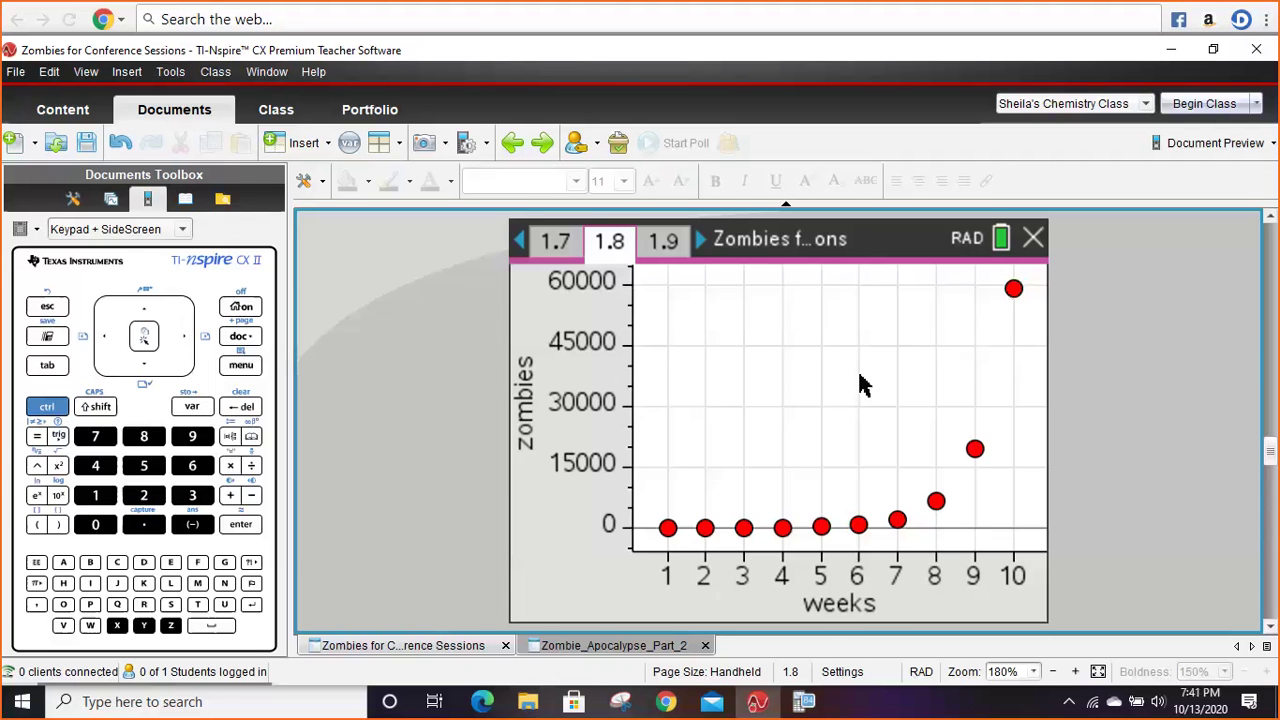
{"action": "left_click", "coordinate": [48, 406]}
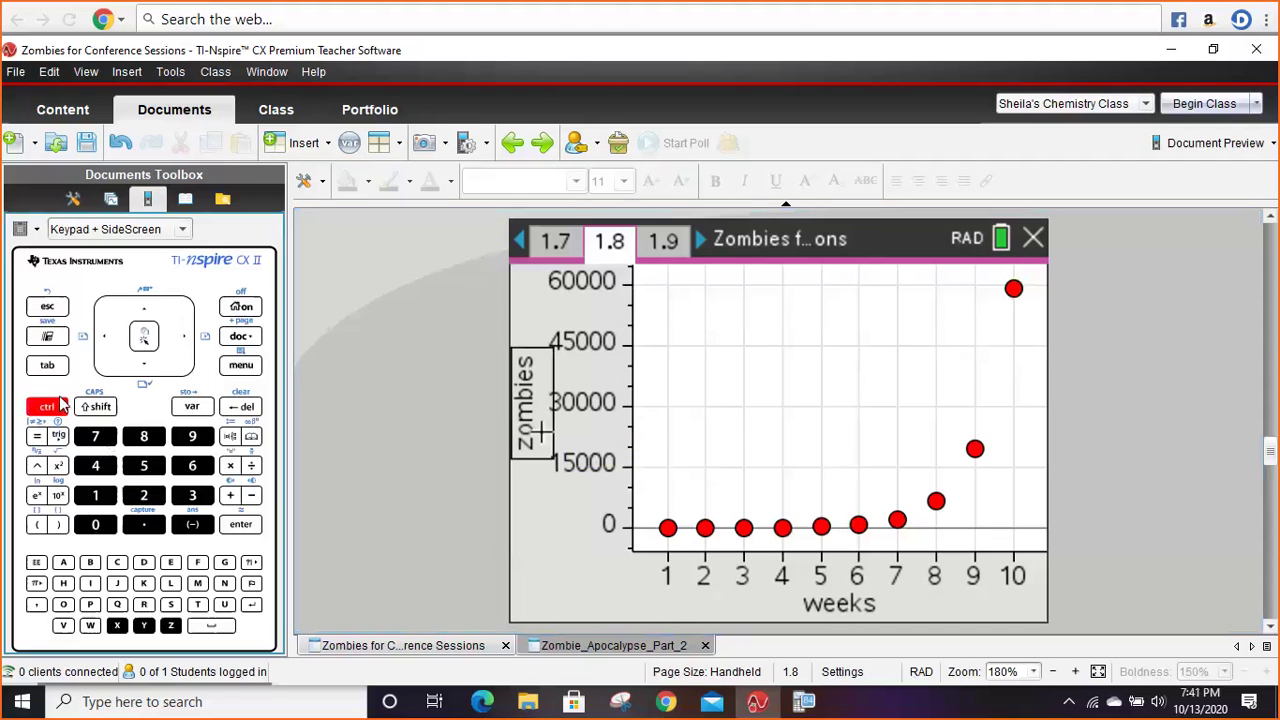
{"action": "left_click", "coordinate": [183, 340]}
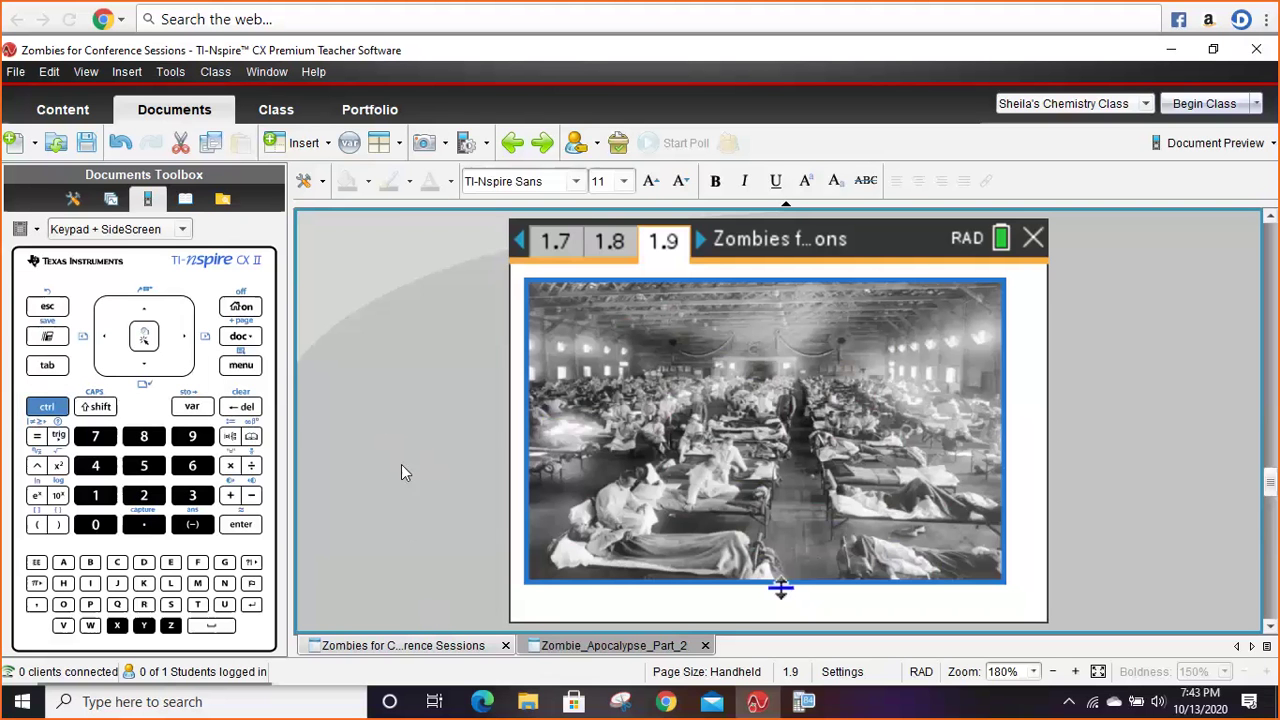
{"action": "left_click", "coordinate": [50, 408]}
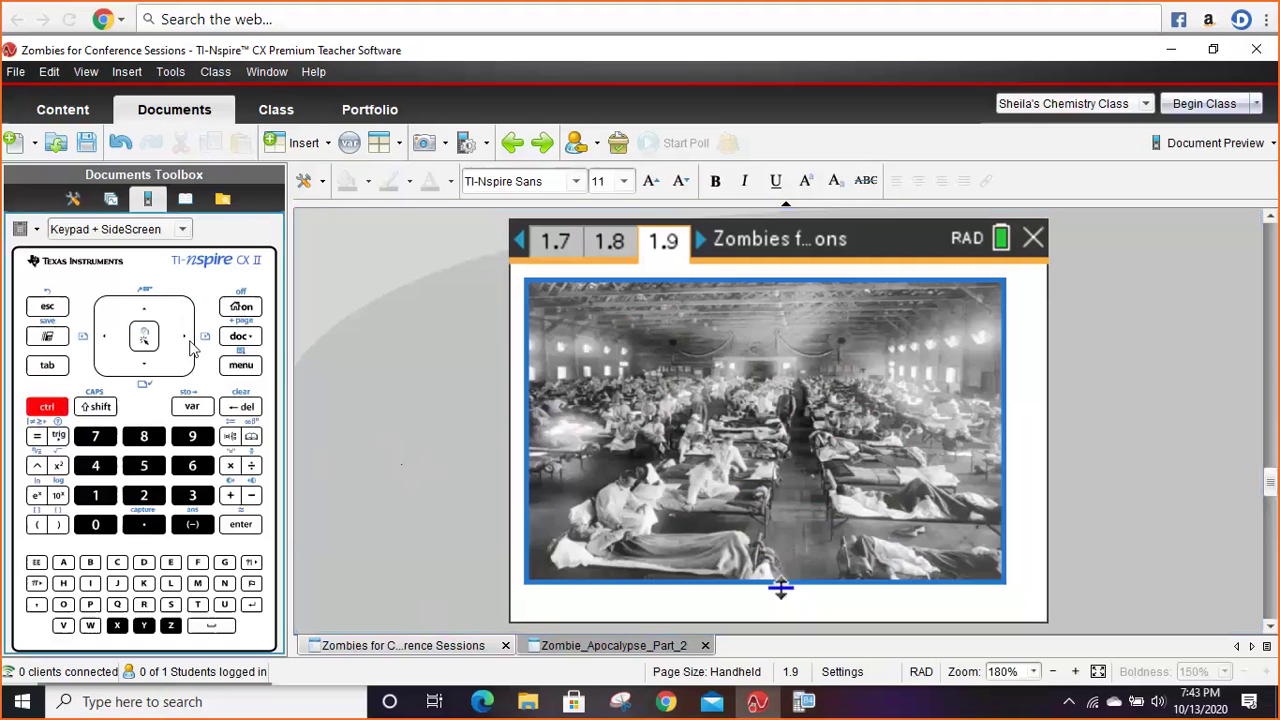
- Press the touchpad right arrow to move from page 1.9 to page 2.1
{"action": "left_click", "coordinate": [189, 342]}
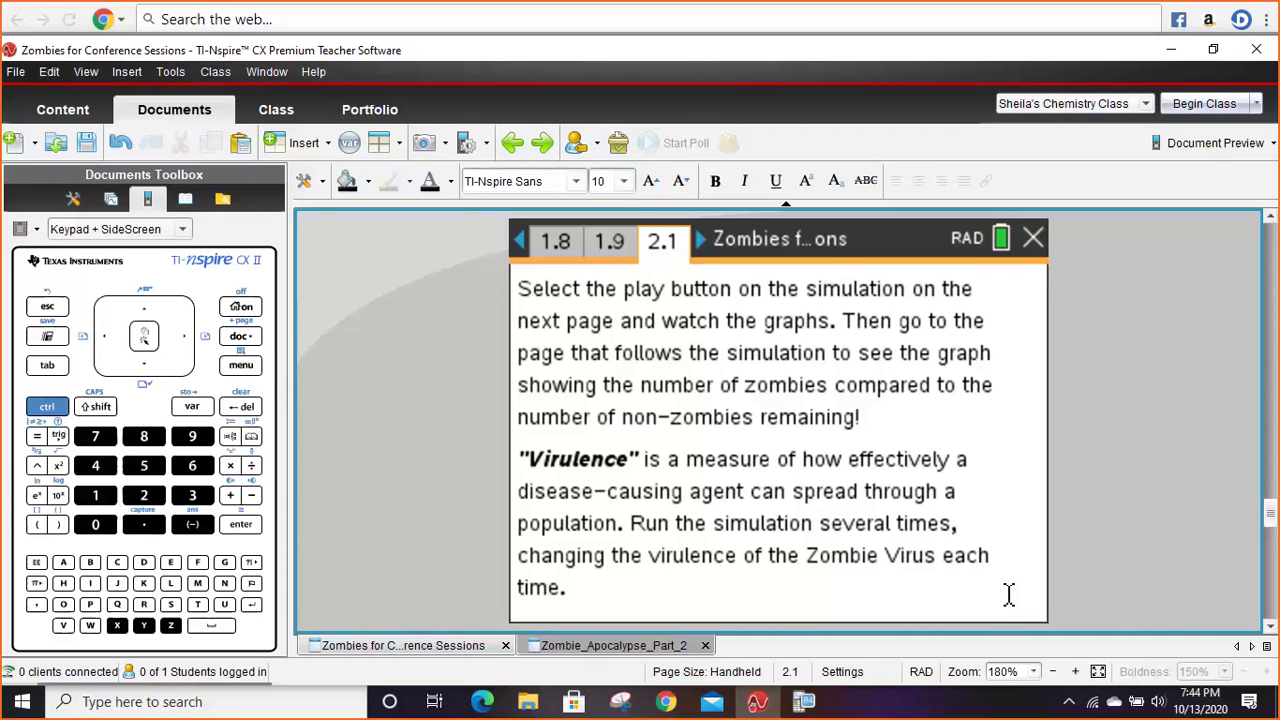
- Highlight the word Virulence, then advance to page 2.2's zombie simulation grid and graph
{"action": "double_click", "coordinate": [592, 459]}
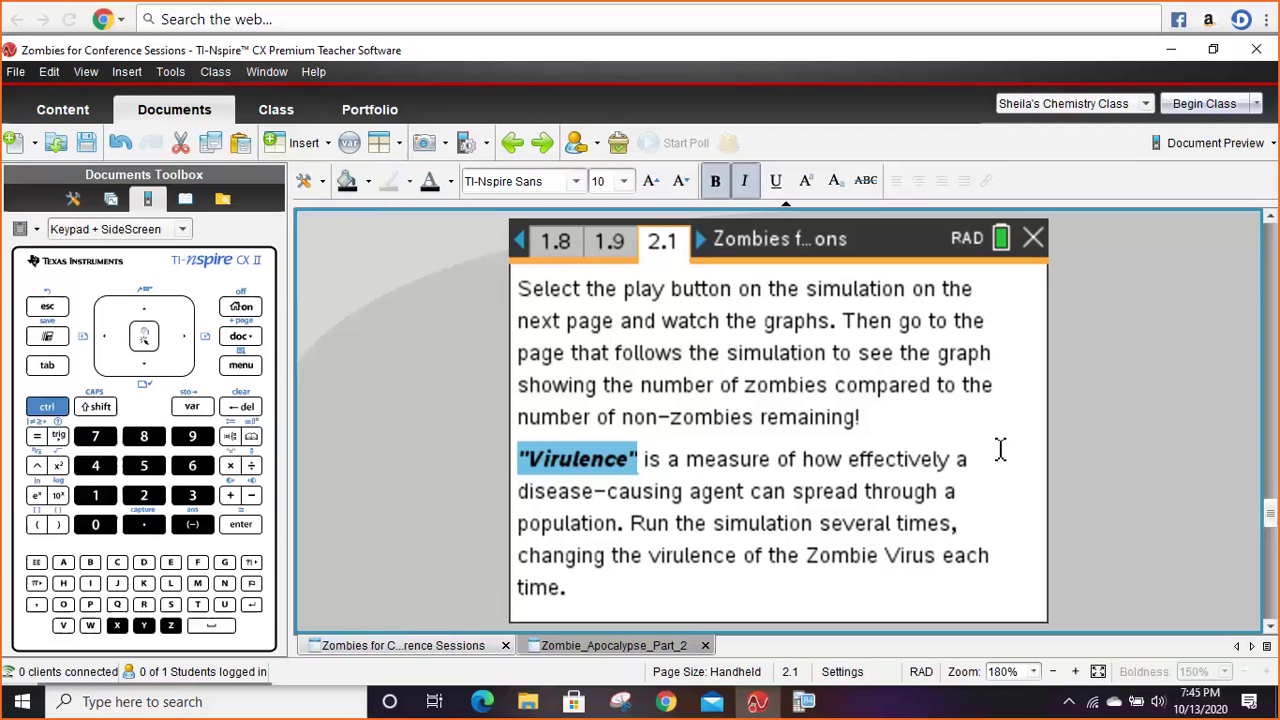
{"action": "left_click", "coordinate": [1005, 580]}
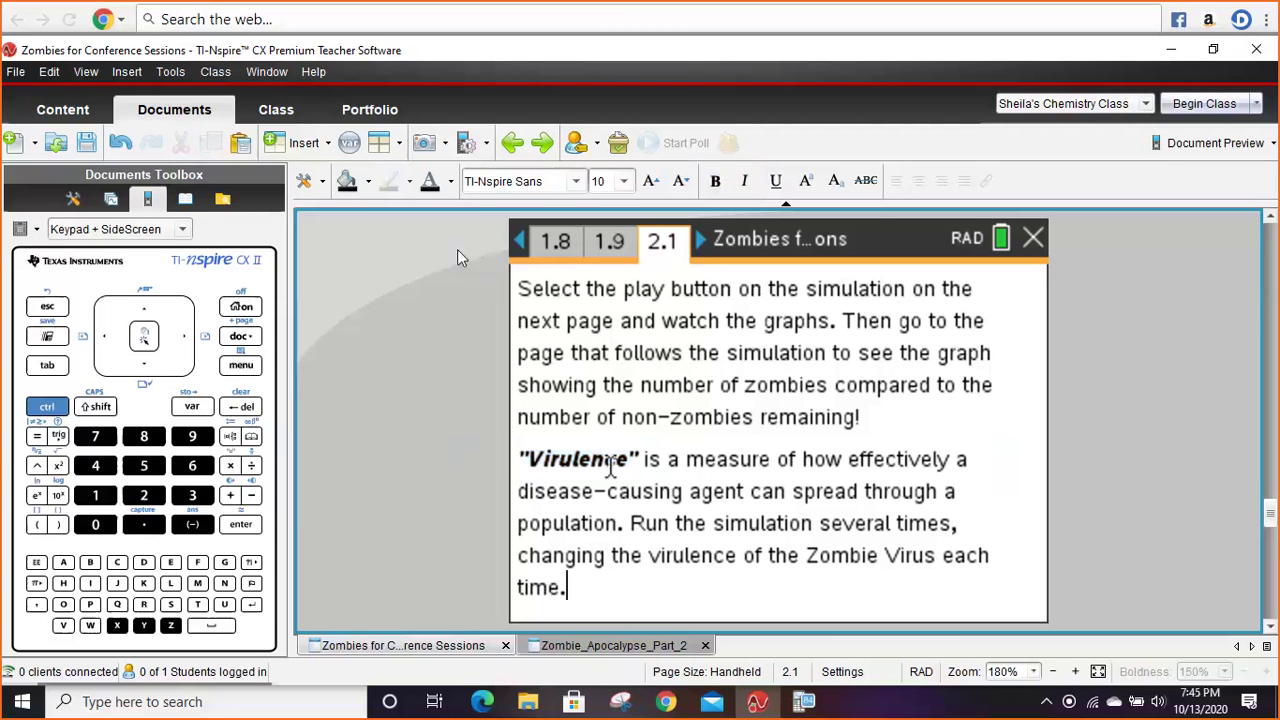
{"action": "left_click", "coordinate": [36, 410]}
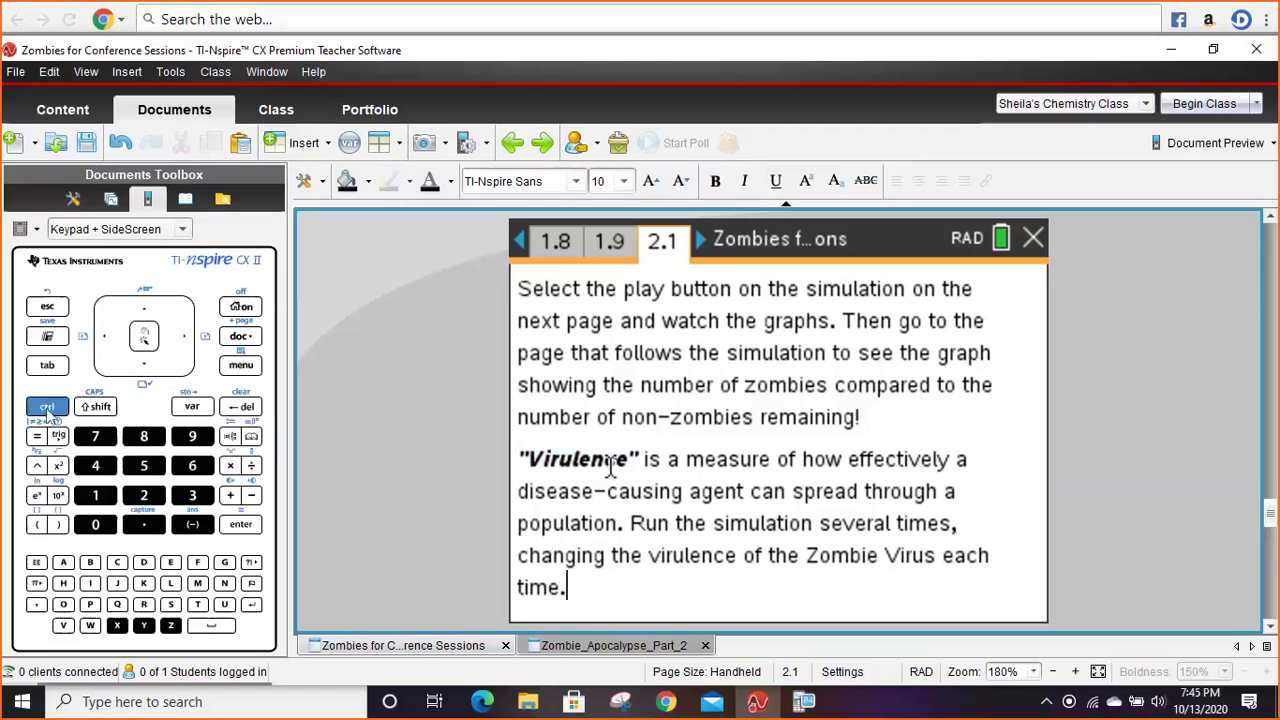
{"action": "left_click", "coordinate": [188, 337]}
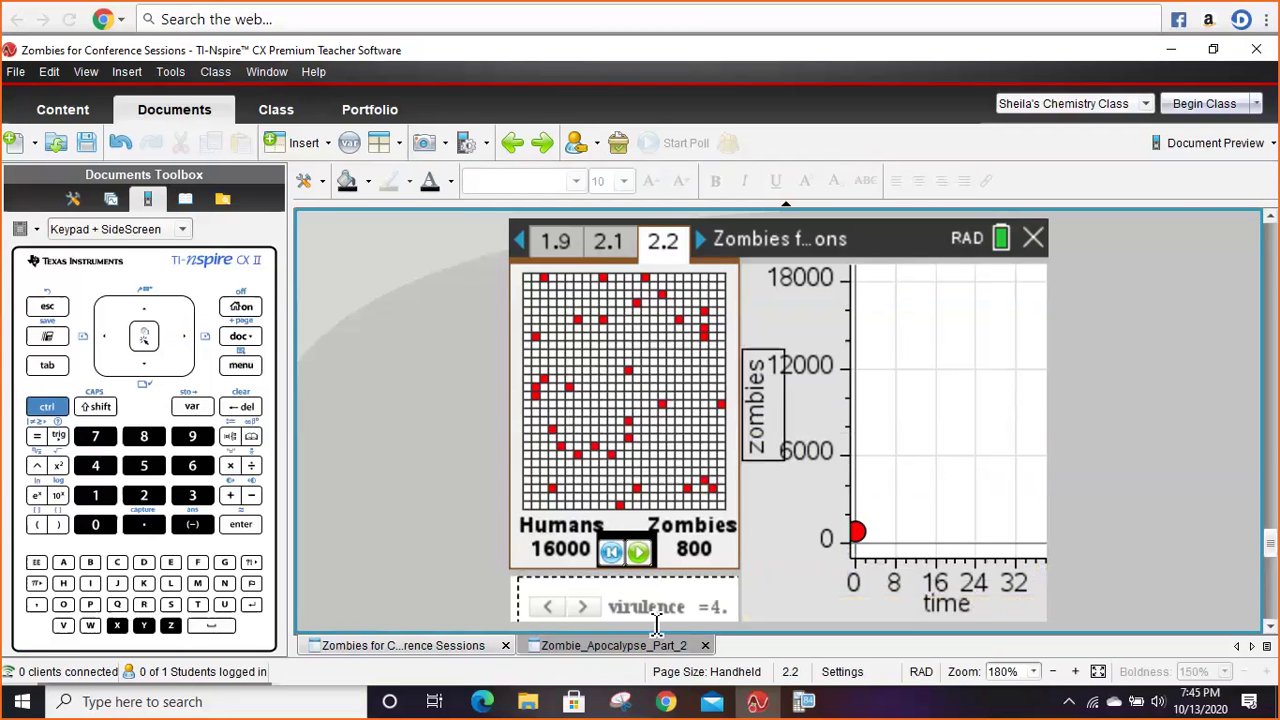
- Adjust the virulence slider up and down until it settles at 5
{"action": "left_click", "coordinate": [586, 608]}
{"action": "left_click", "coordinate": [588, 608]}
{"action": "left_click", "coordinate": [549, 608]}
{"action": "left_click", "coordinate": [549, 608]}
{"action": "left_click", "coordinate": [549, 608]}
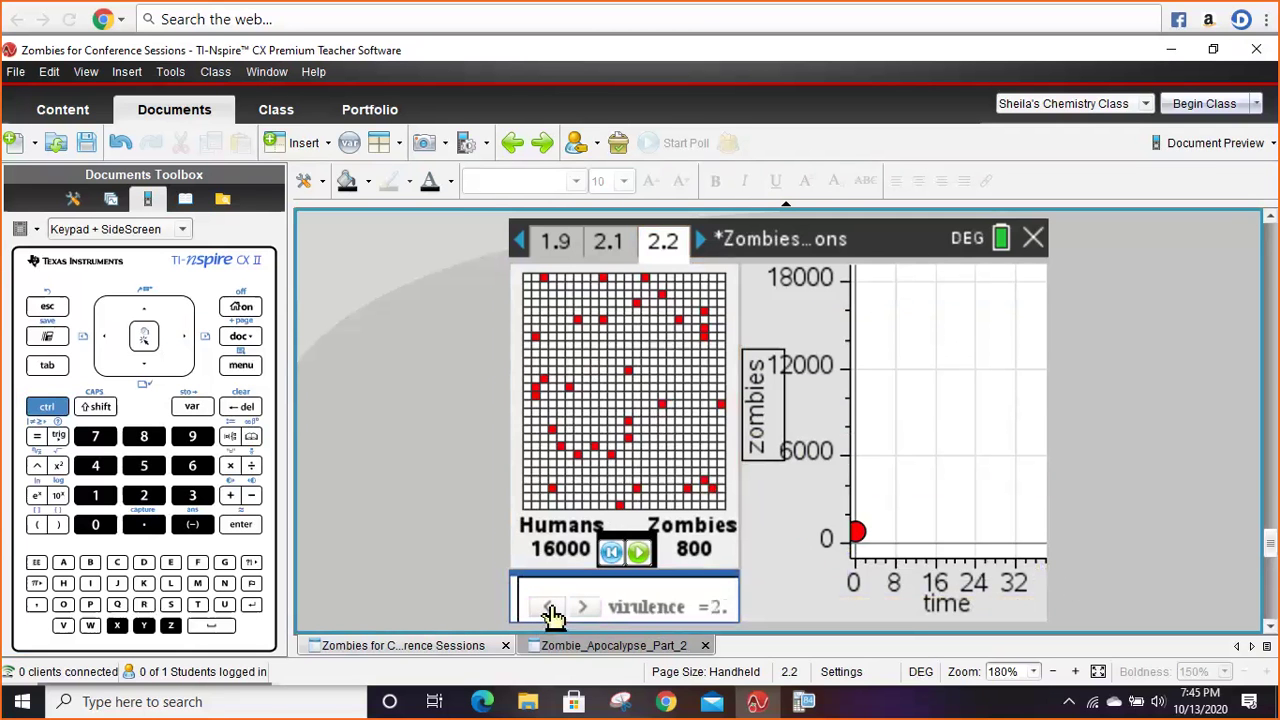
{"action": "left_click", "coordinate": [586, 609]}
{"action": "left_click", "coordinate": [586, 609]}
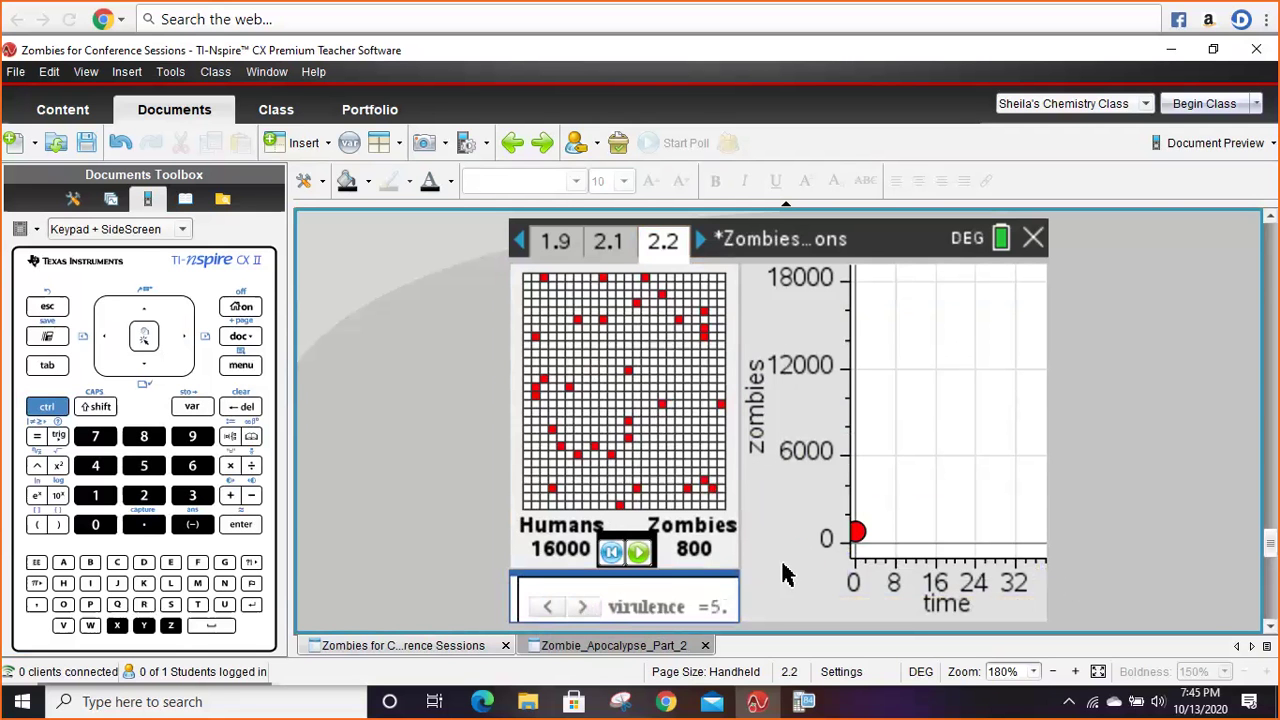
- Run the virulence-5 zombie simulation until 550 humans and 16250 zombies remain
{"action": "left_click", "coordinate": [640, 553]}
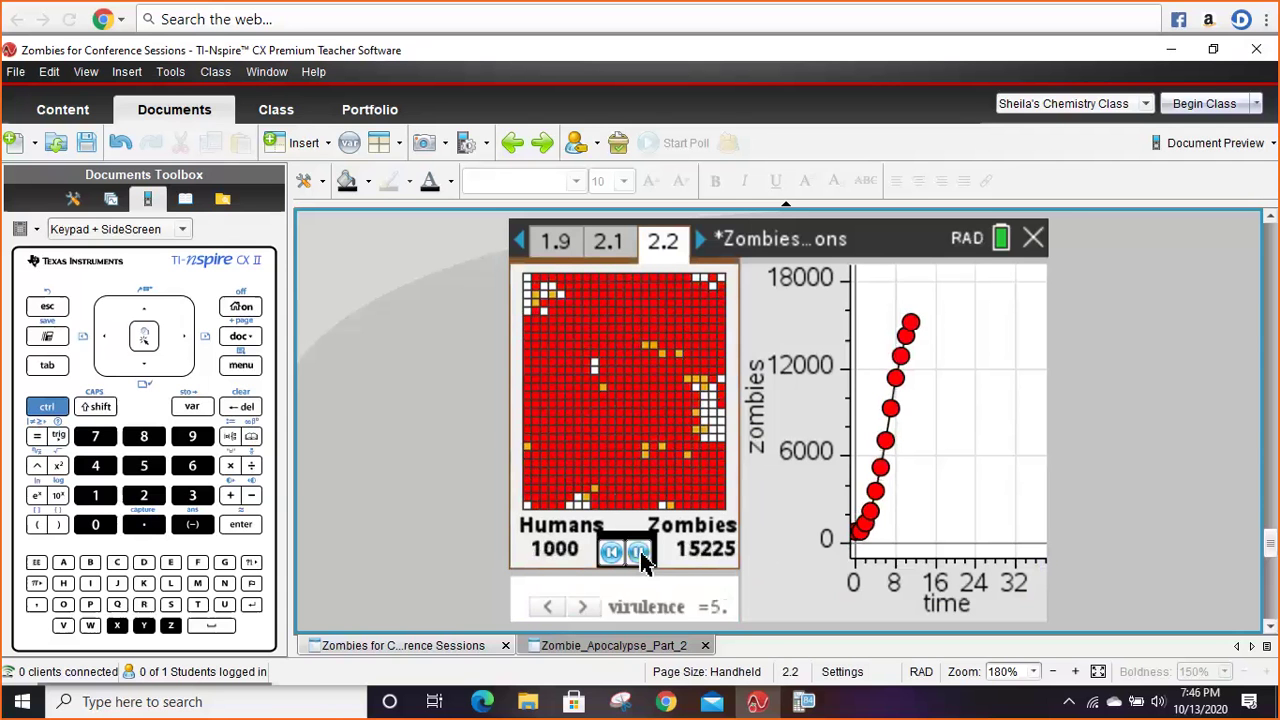
{"action": "left_click", "coordinate": [638, 552]}
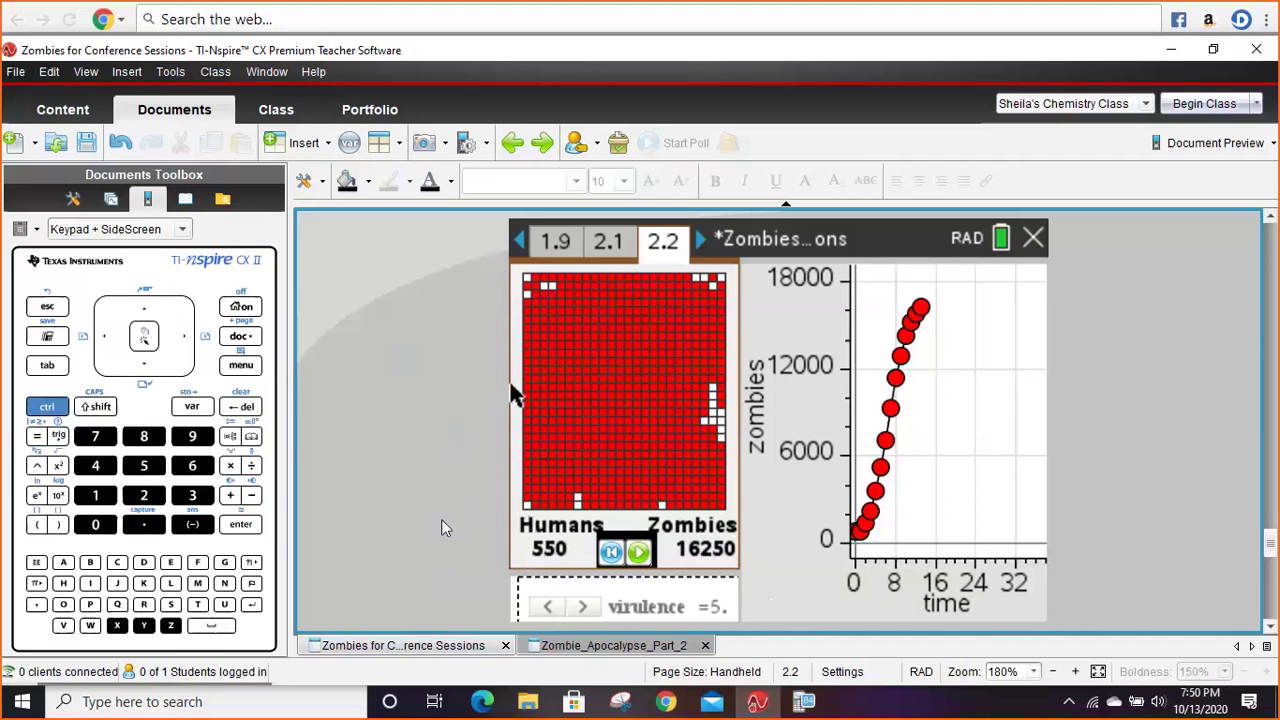
- Reset and rerun the simulation at virulence 10, then move to page 2.3's humans-zombies plot
{"action": "left_click", "coordinate": [611, 552]}
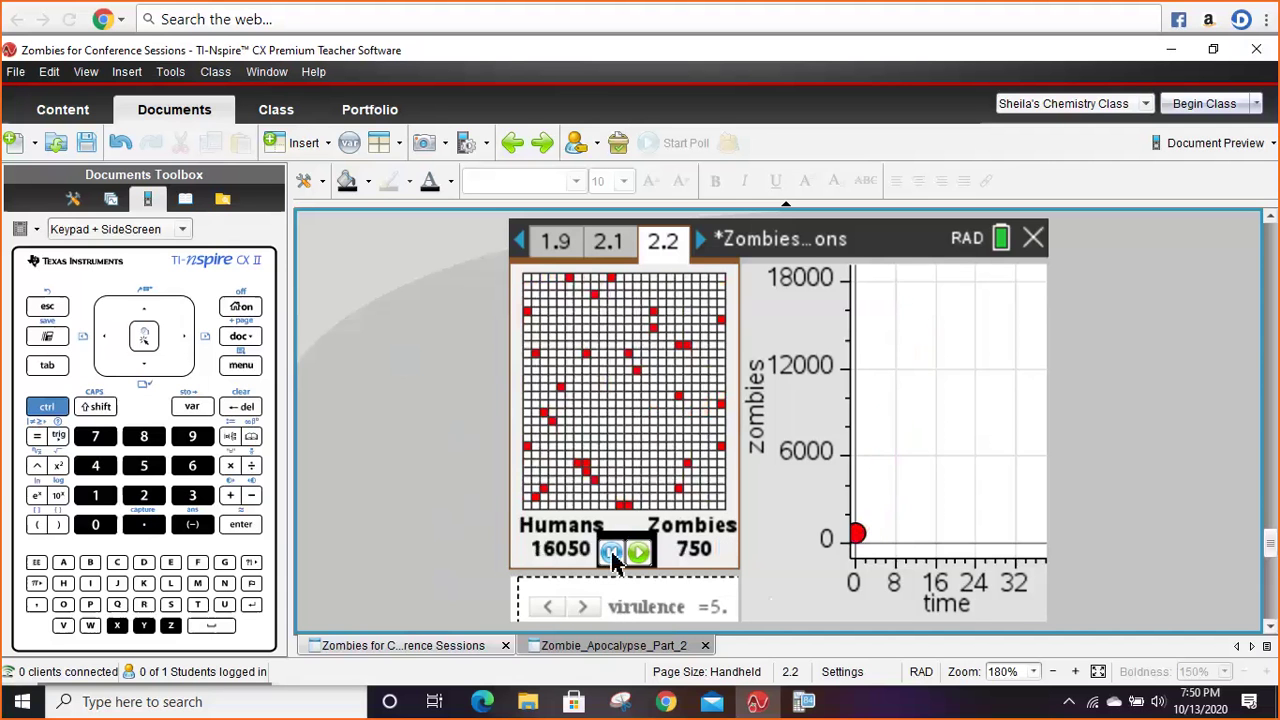
{"action": "left_click", "coordinate": [585, 607]}
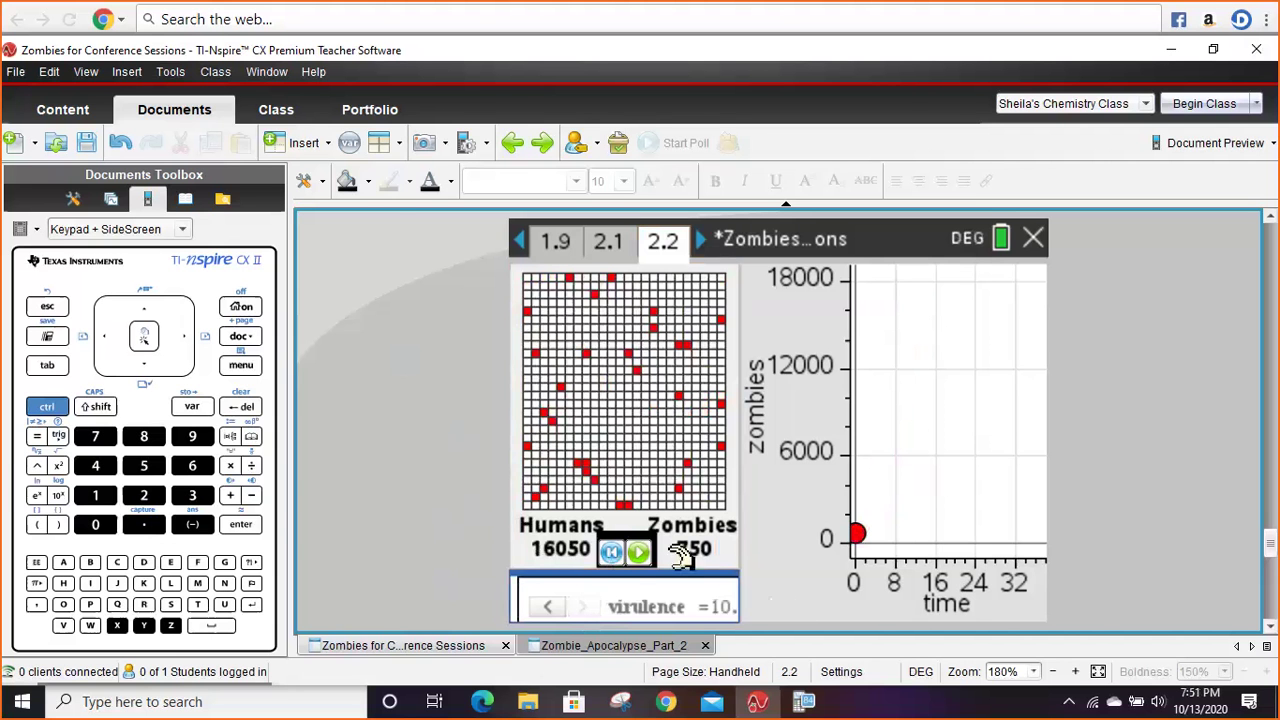
{"action": "left_click", "coordinate": [640, 556]}
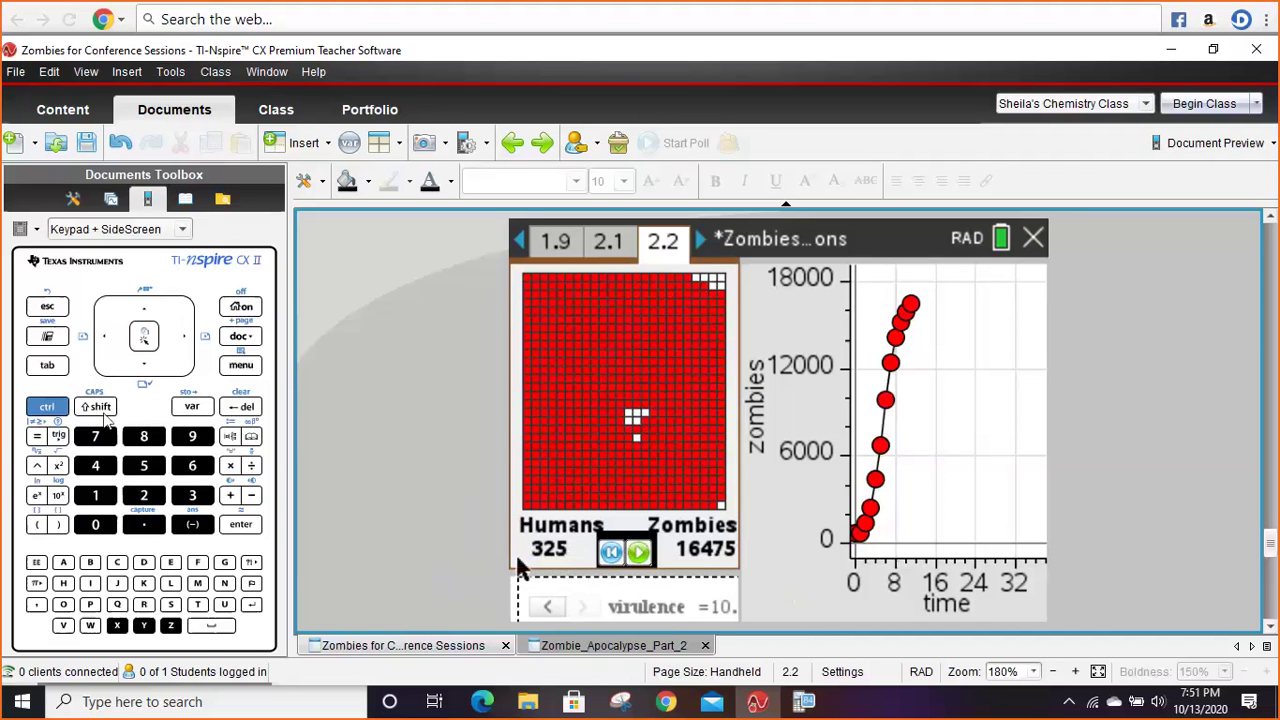
{"action": "left_click", "coordinate": [47, 407]}
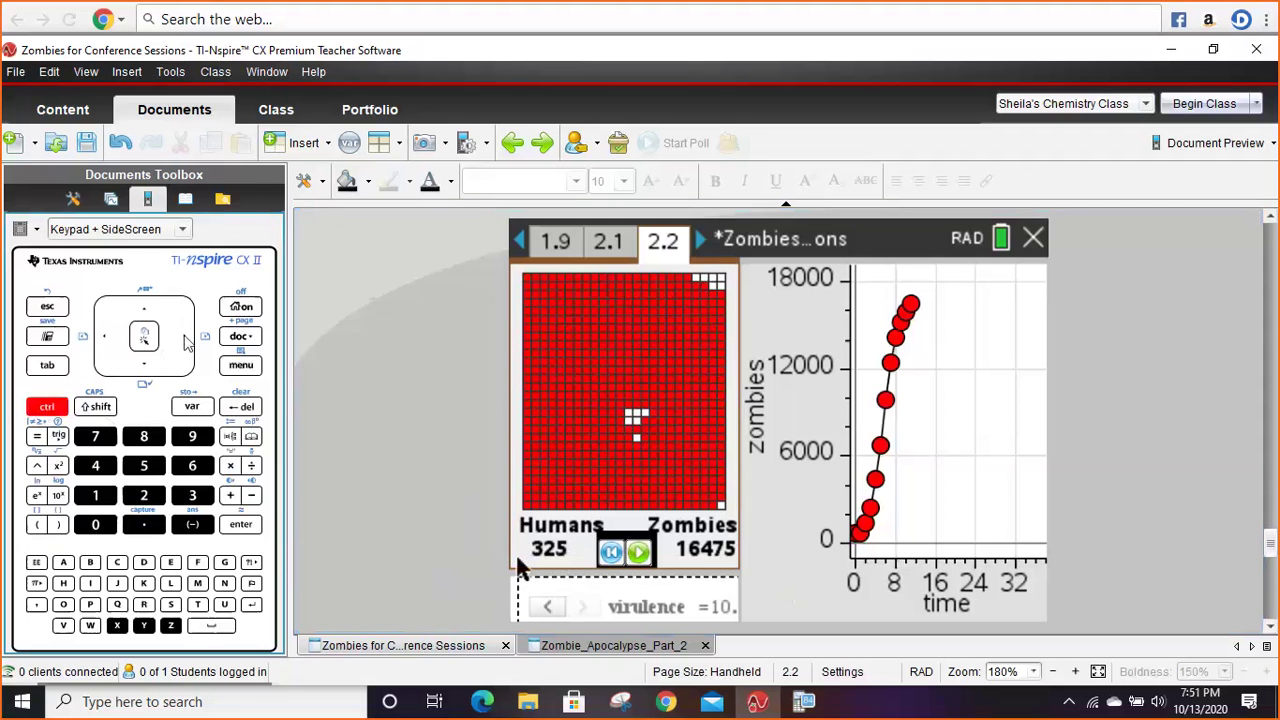
{"action": "left_click", "coordinate": [186, 341]}
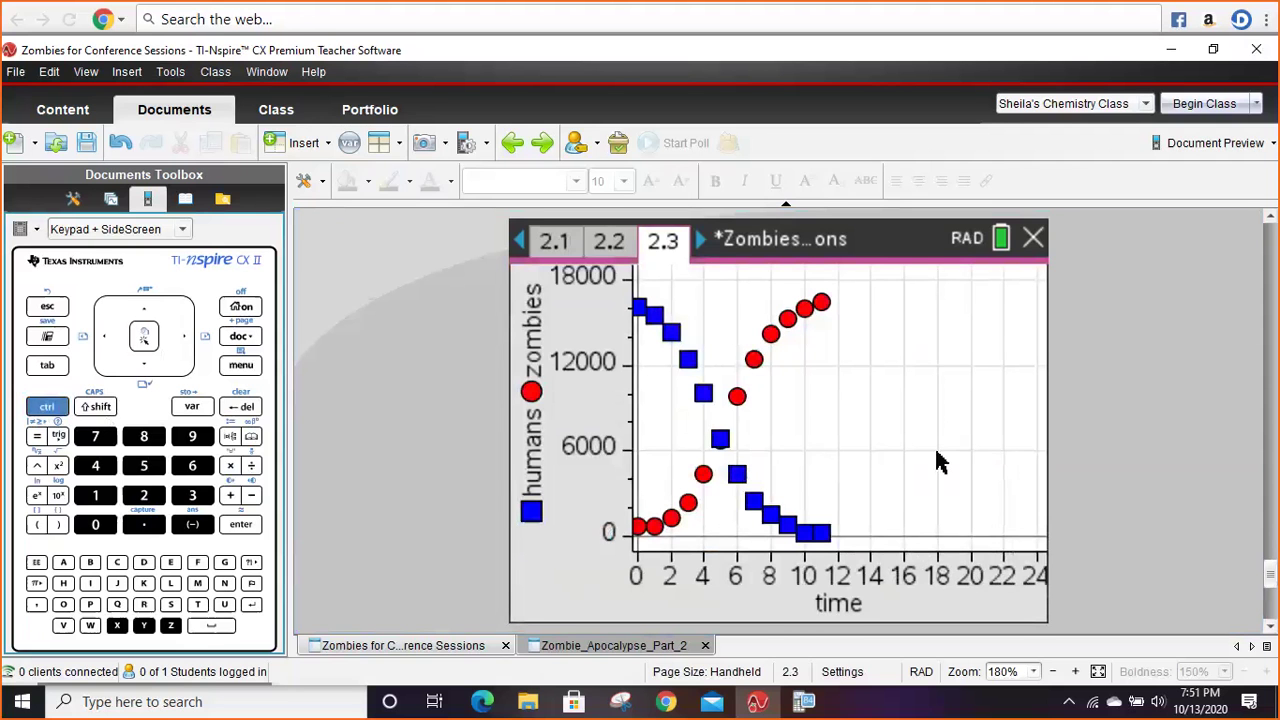
{"action": "left_click", "coordinate": [609, 242]}
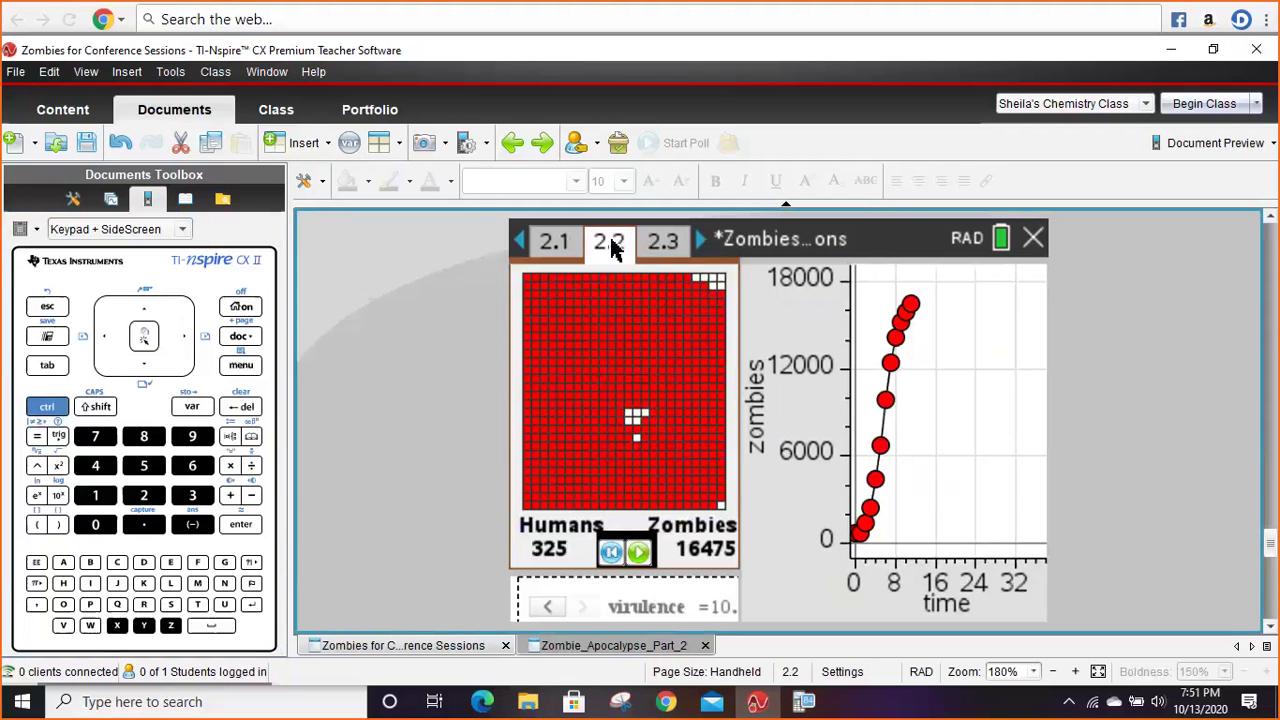
{"action": "left_click", "coordinate": [666, 242]}
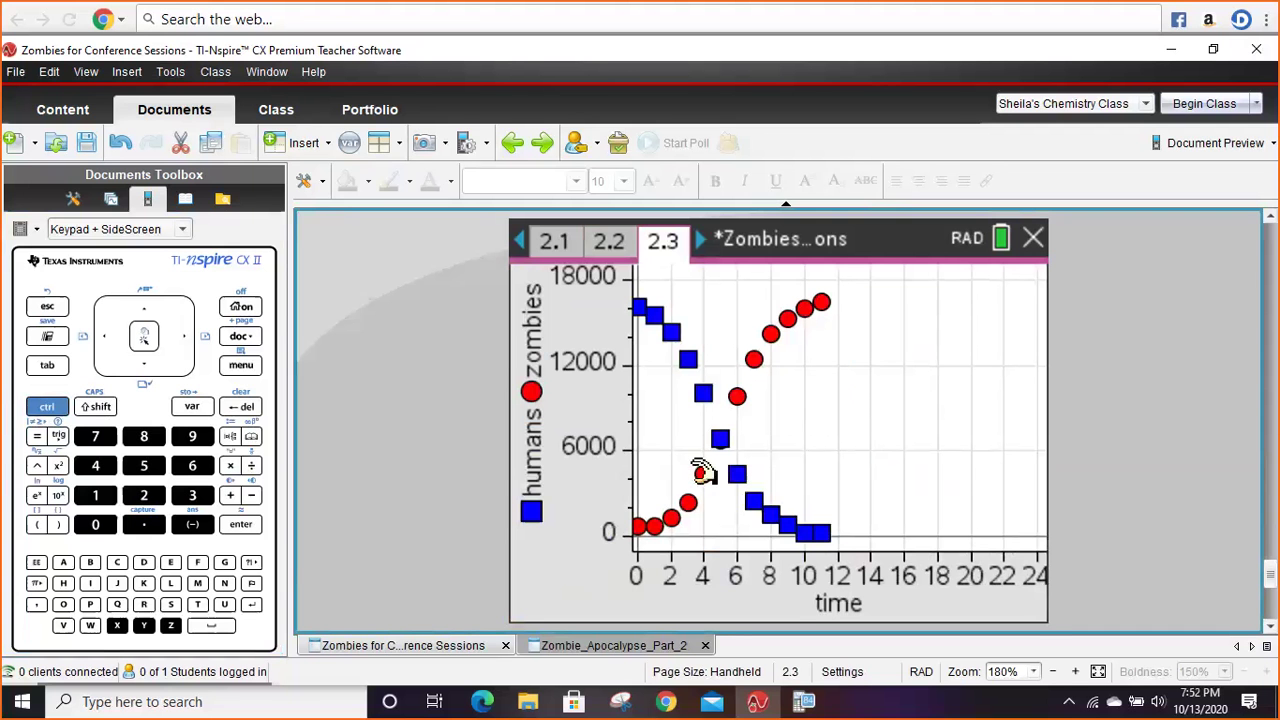
{"action": "mouse_move", "coordinate": [746, 399]}
{"action": "mouse_move", "coordinate": [727, 438]}
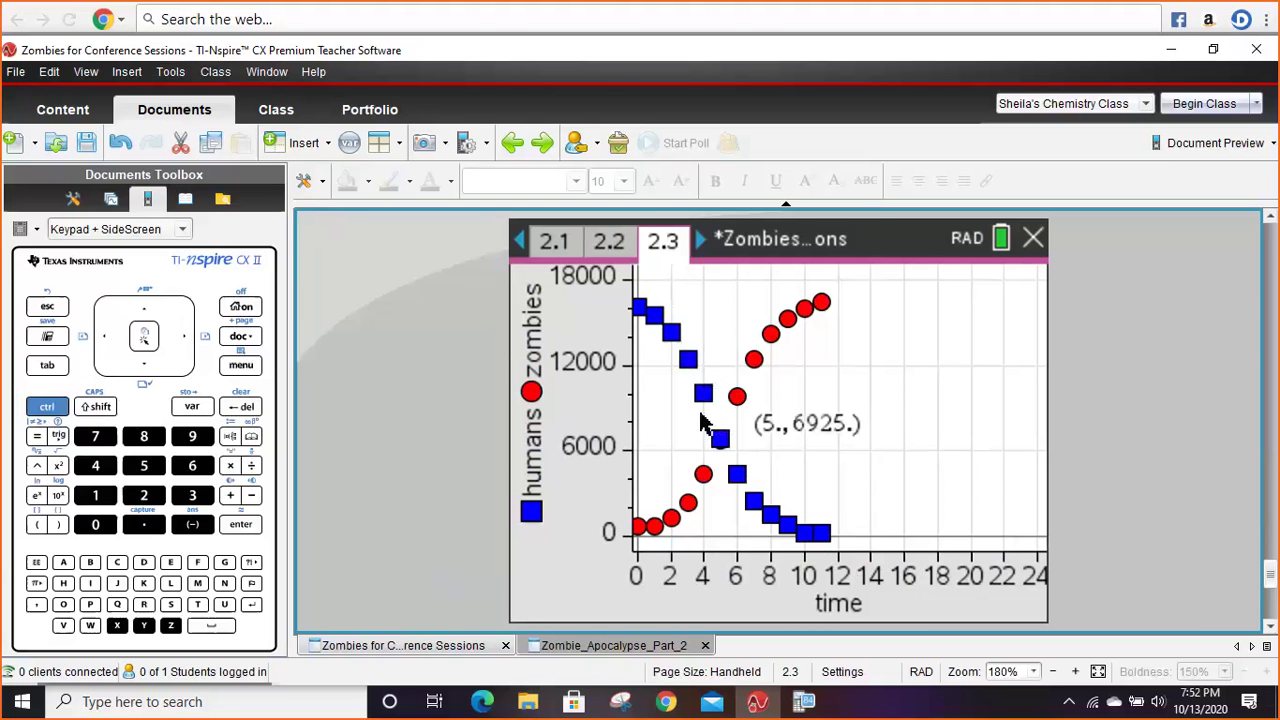
{"action": "mouse_move", "coordinate": [760, 503]}
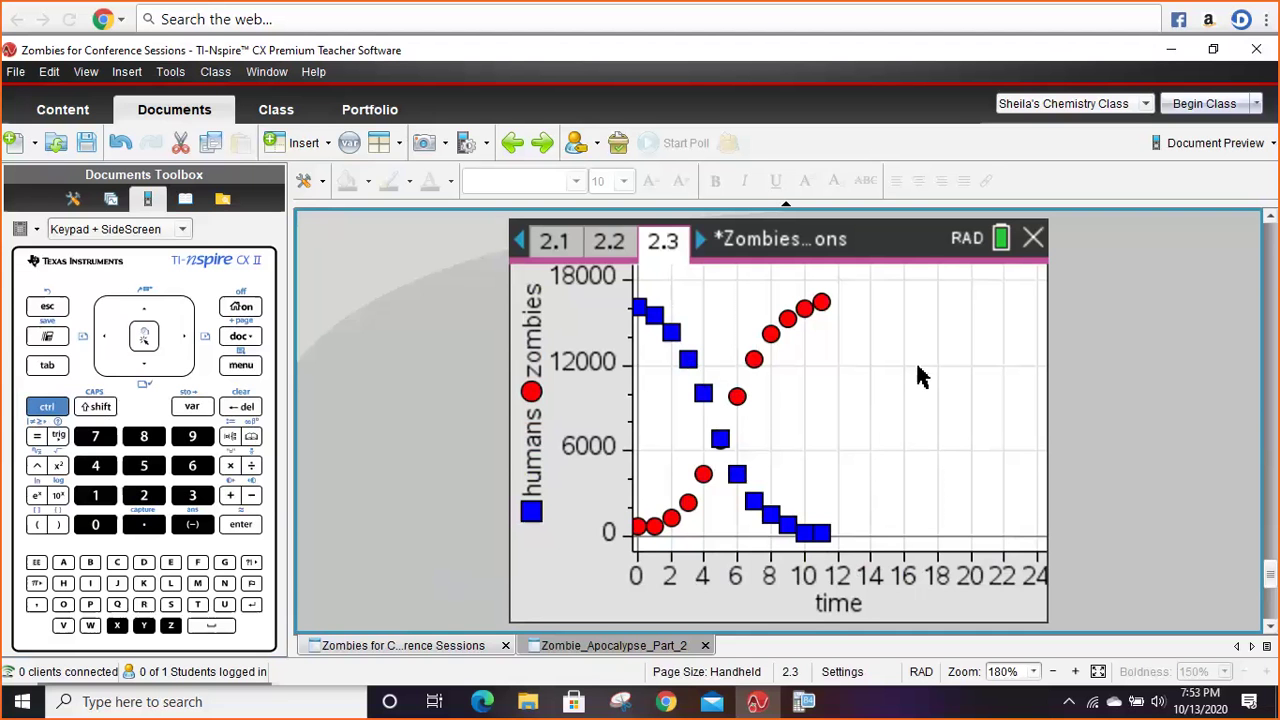
- Go to page 3.1's Image Credit and briefly highlight the author's name in the credit text
{"action": "left_click", "coordinate": [701, 240]}
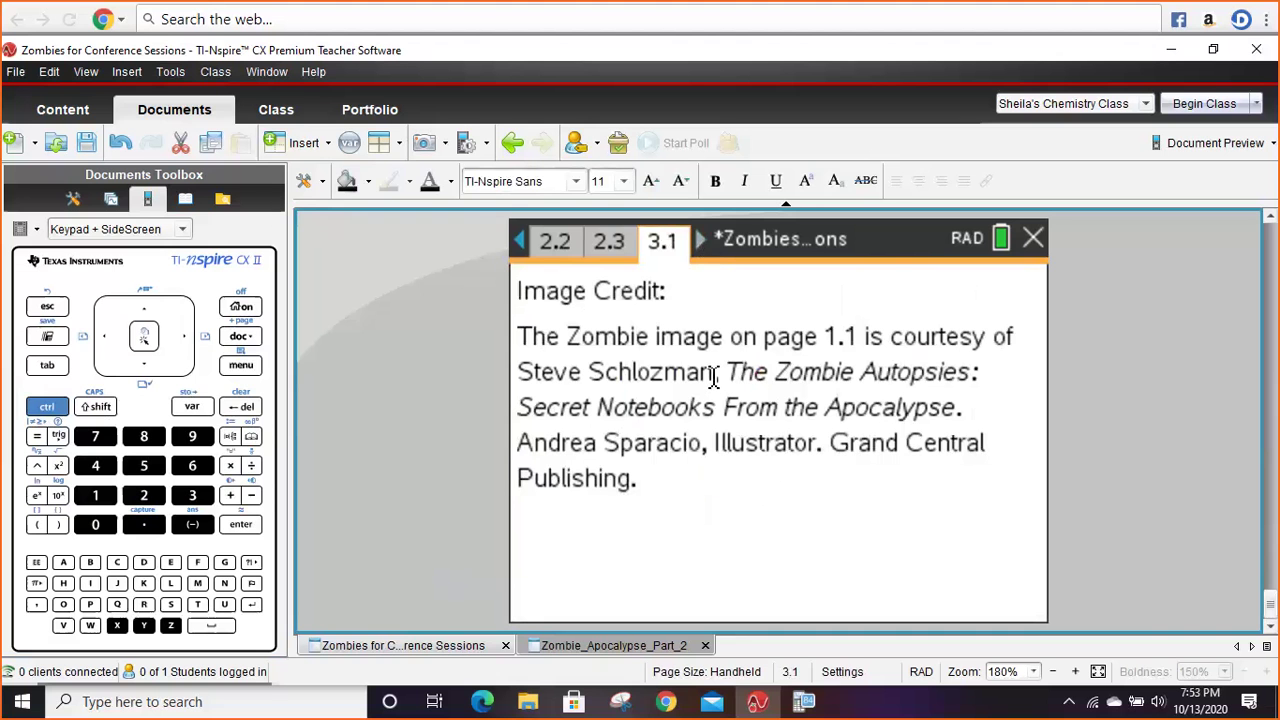
{"action": "left_click_drag", "start_coordinate": [712, 373], "coordinate": [517, 373]}
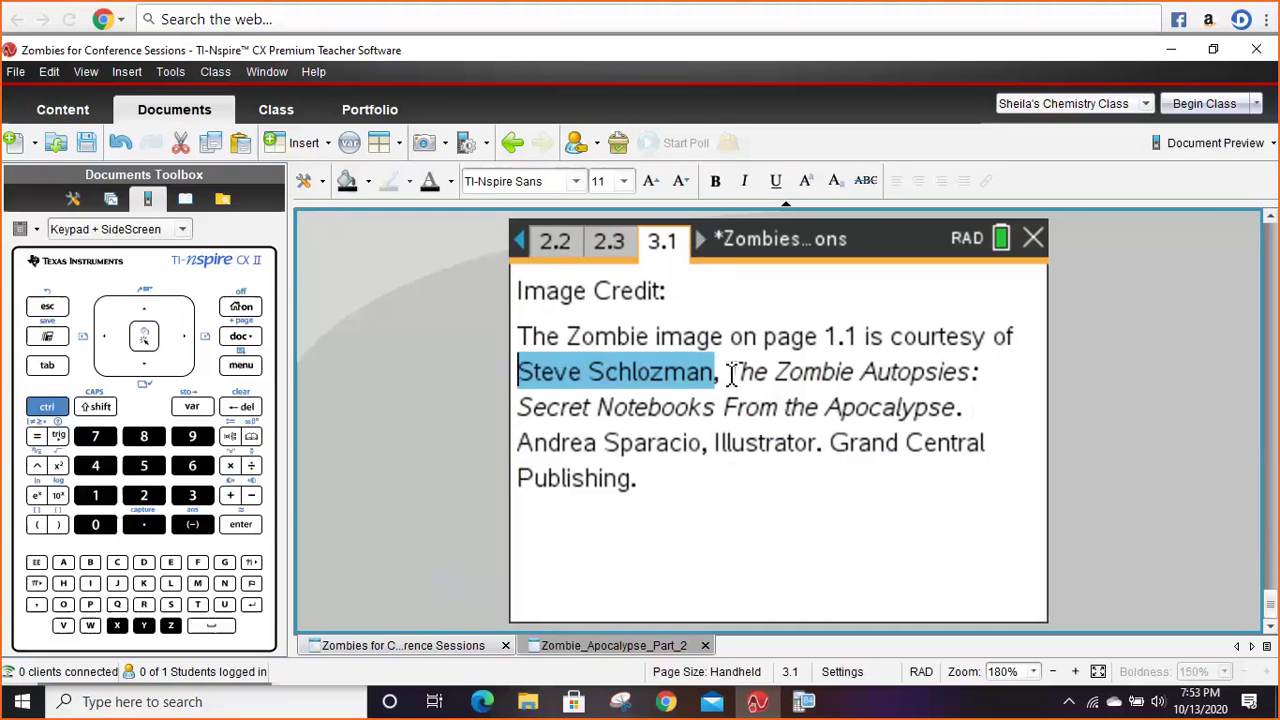
{"action": "left_click", "coordinate": [824, 511]}
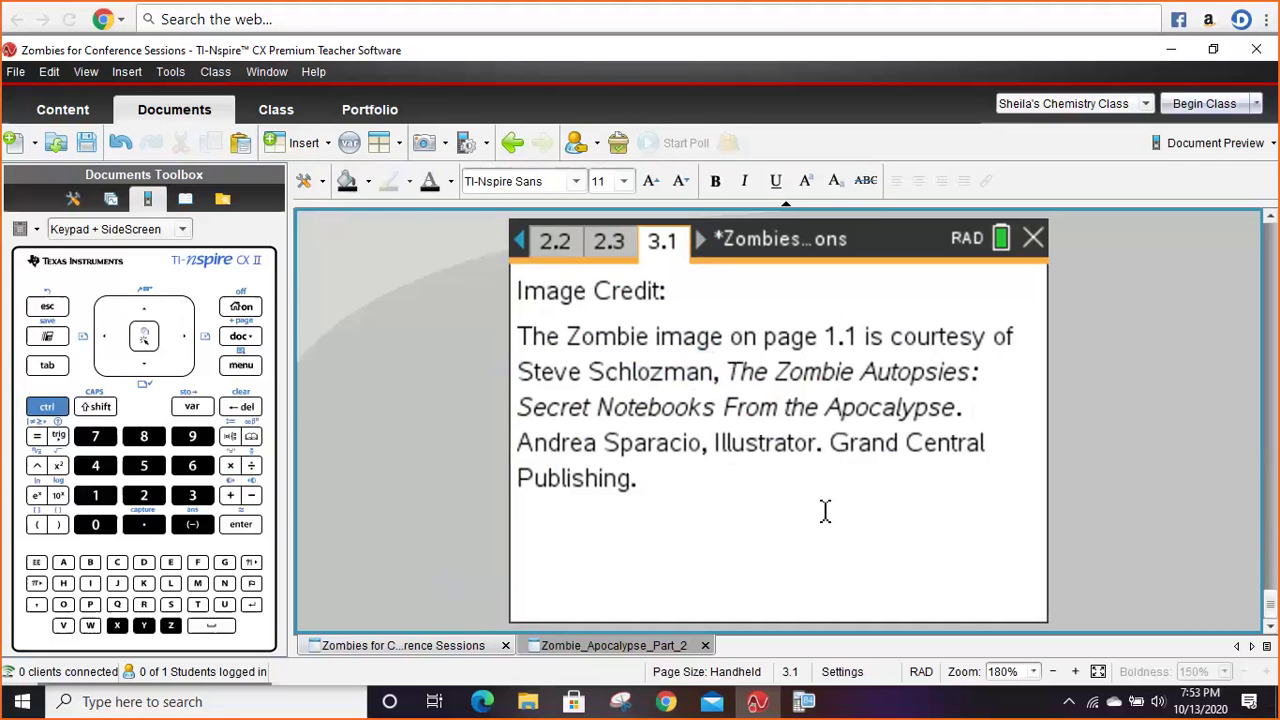
- Switch to the Zombie_Apocalypse_Part_2 document and show all its page thumbnails in the Page Sorter
{"action": "left_click", "coordinate": [637, 647]}
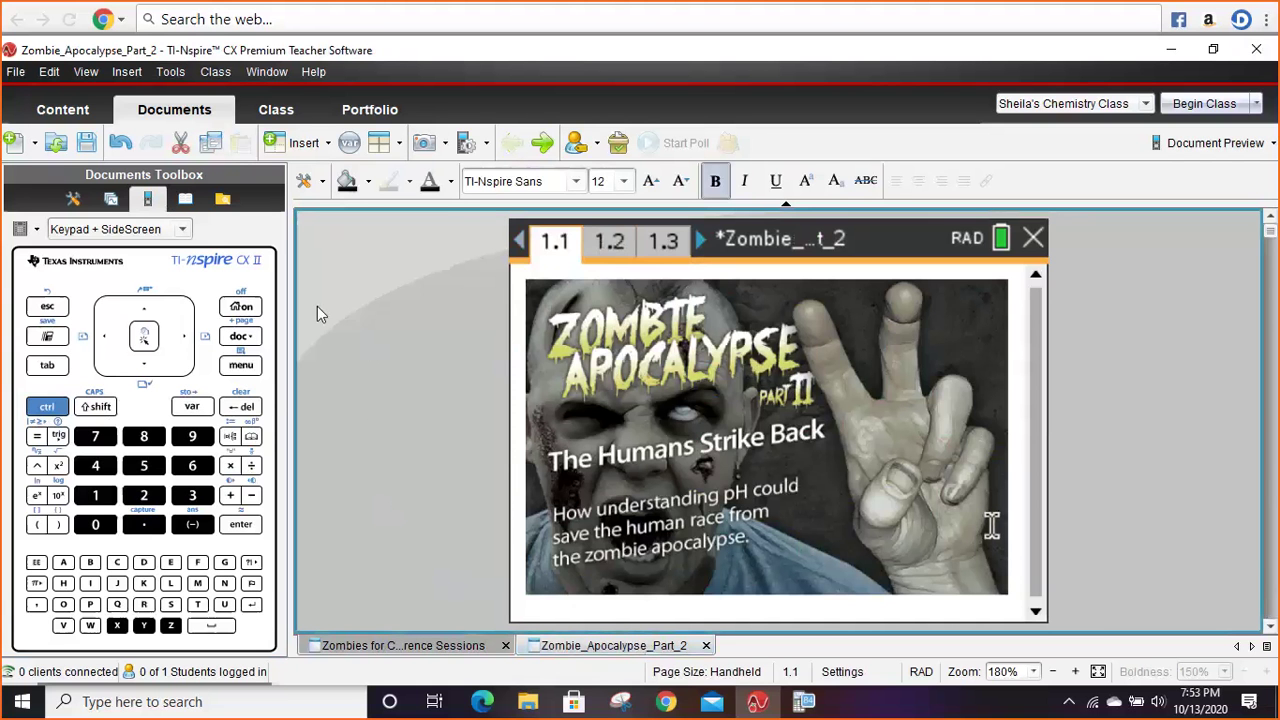
{"action": "left_click", "coordinate": [112, 201]}
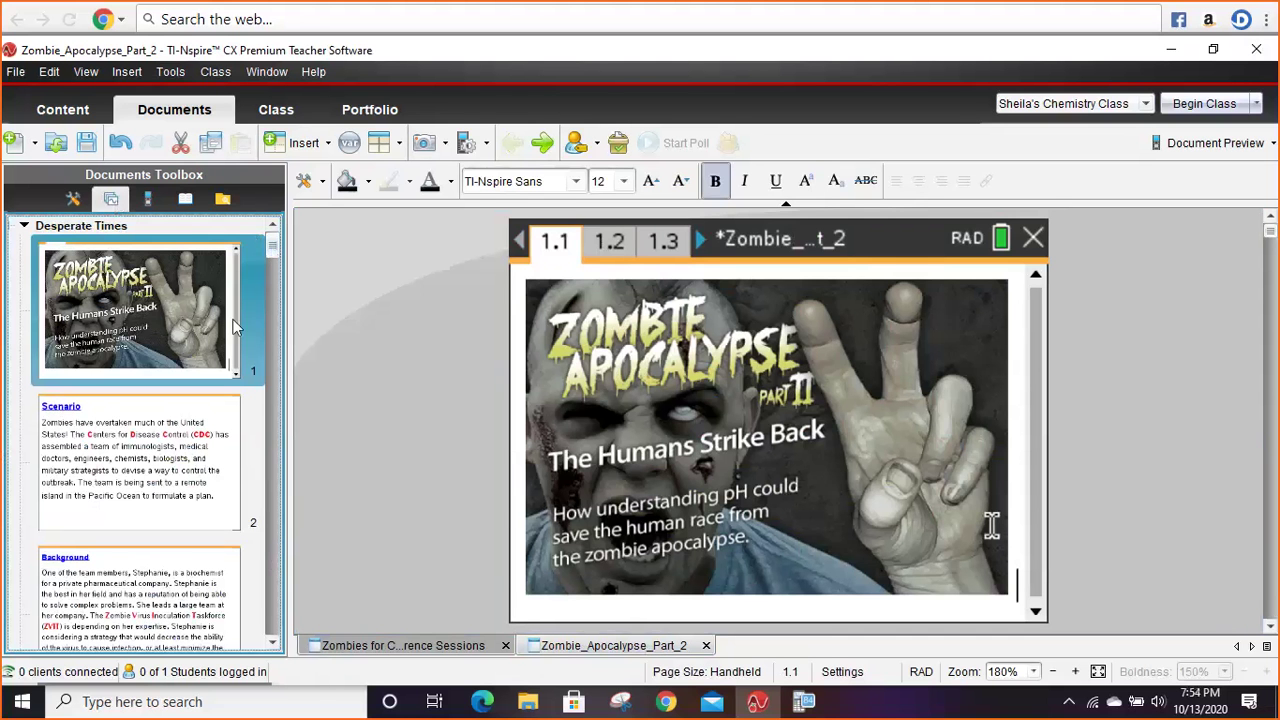
- View page 1.2 Scenario, then page 1.3 Background on the biochemist's pH plan
{"action": "left_click", "coordinate": [138, 497]}
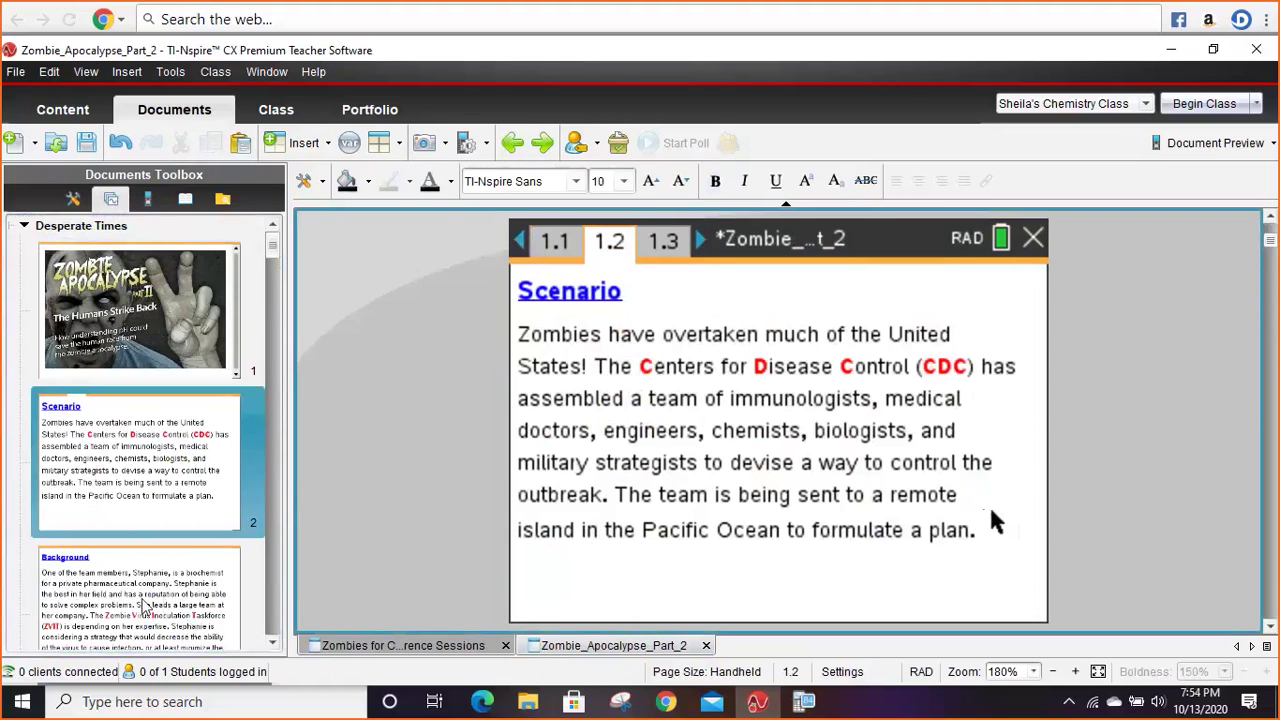
{"action": "left_click", "coordinate": [145, 605]}
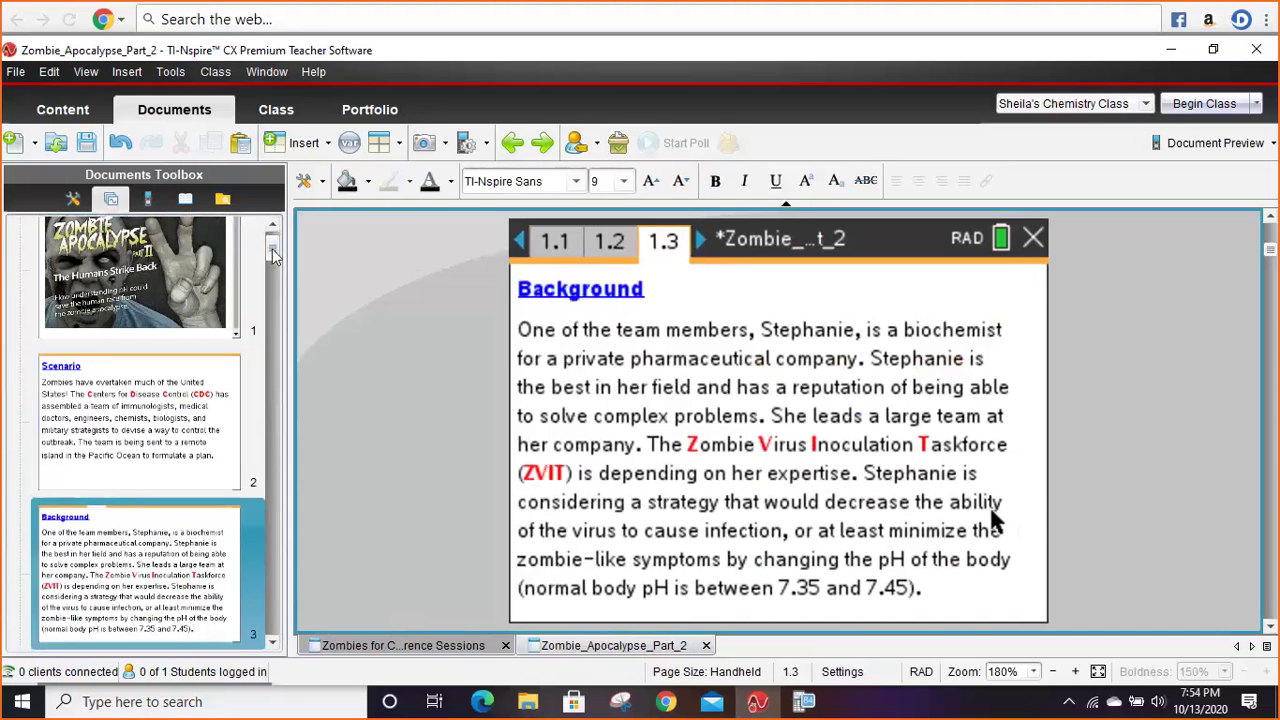
{"action": "left_click_drag", "start_coordinate": [272, 249], "coordinate": [297, 354]}
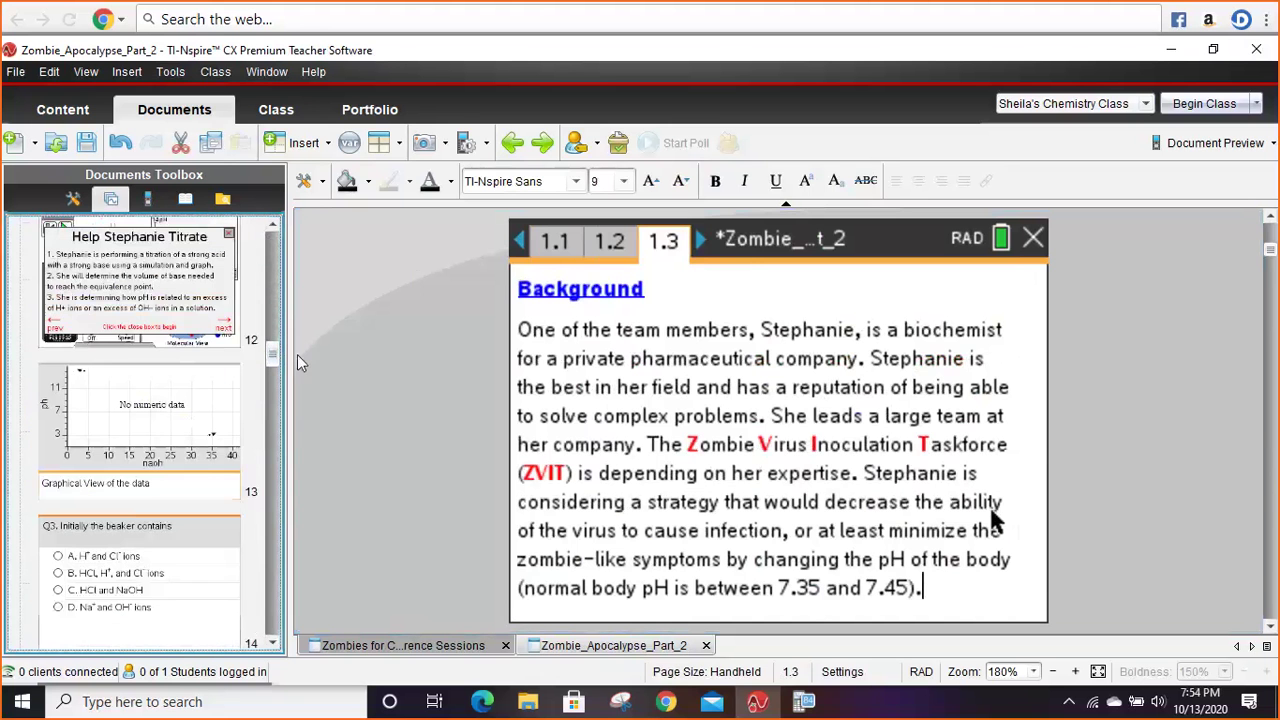
- Open page 1.12's titration simulation, dismiss its instructions and start the run
{"action": "left_click", "coordinate": [184, 290]}
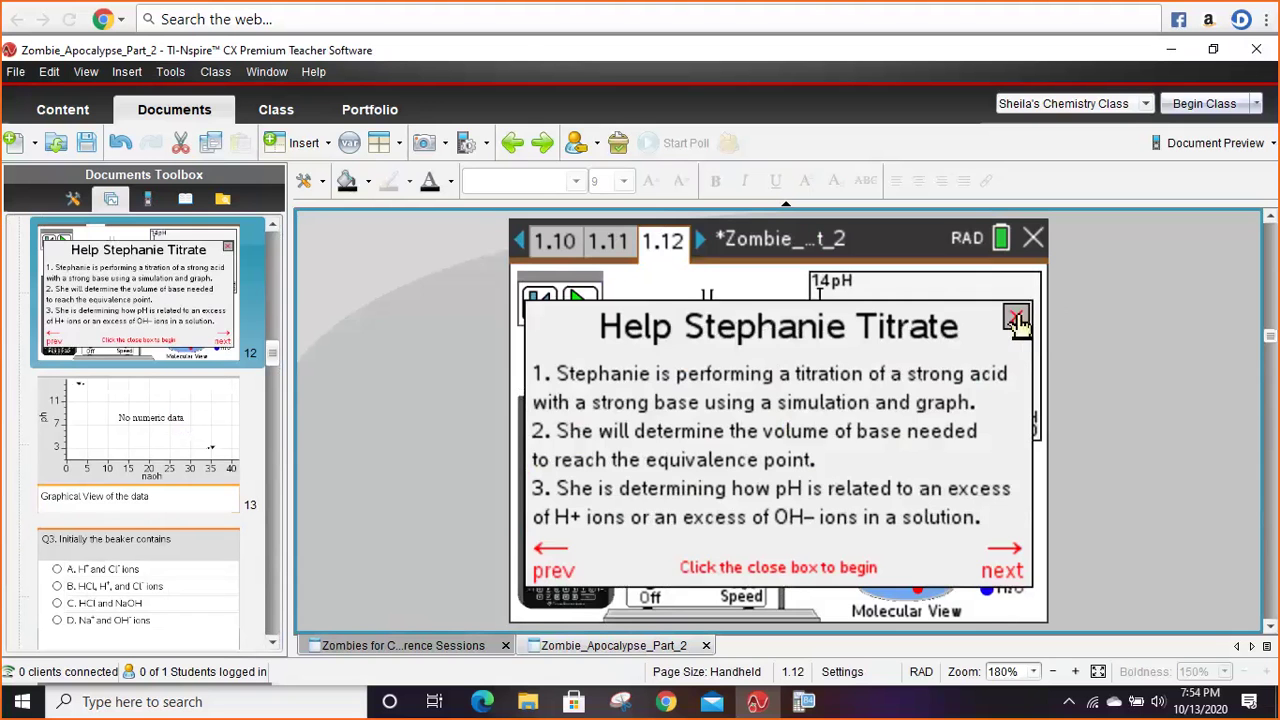
{"action": "left_click", "coordinate": [1016, 319]}
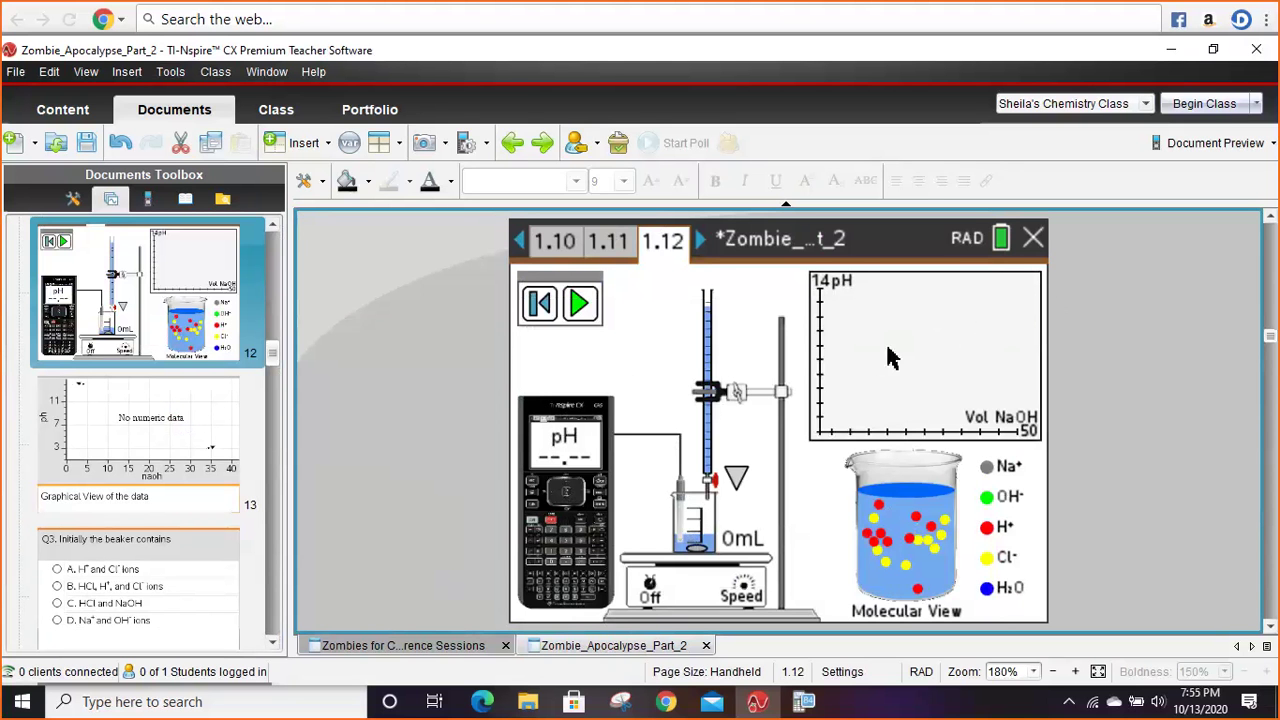
{"action": "left_click", "coordinate": [580, 302]}
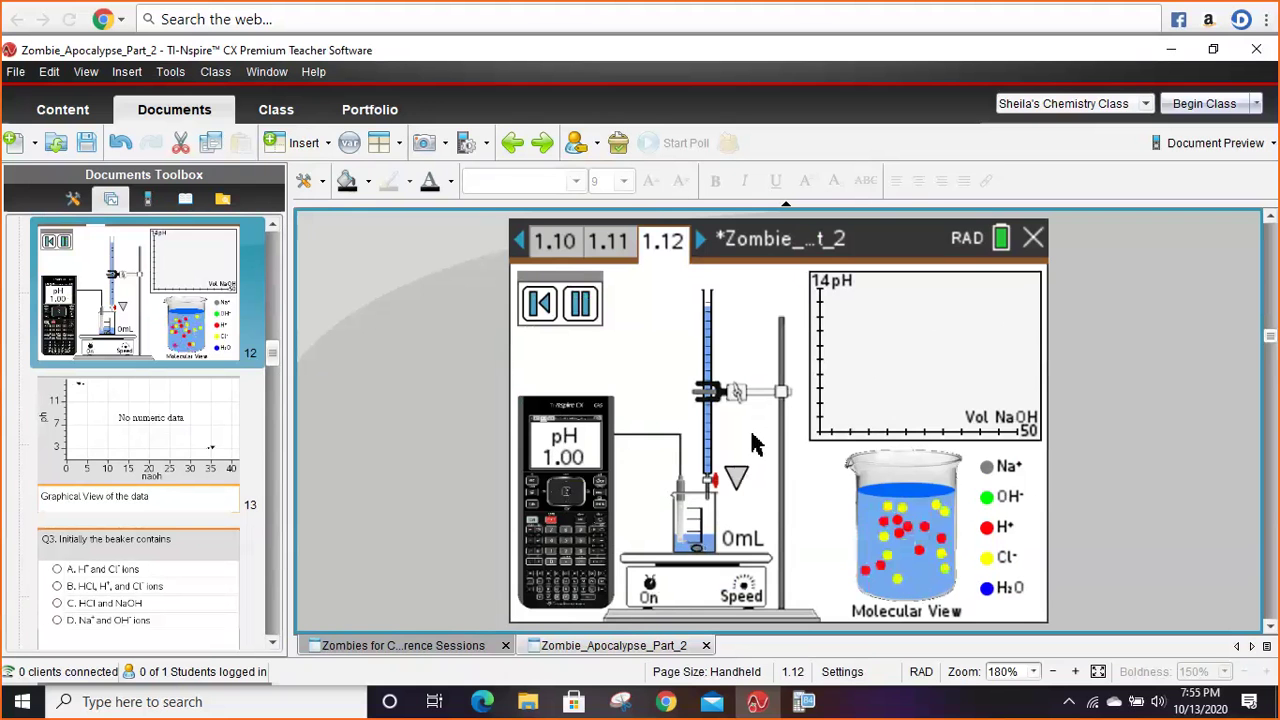
- Add NaOH 1 mL at a time, about 19 mL total, raising the pH slowly to 1.76
{"action": "left_click", "coordinate": [737, 480]}
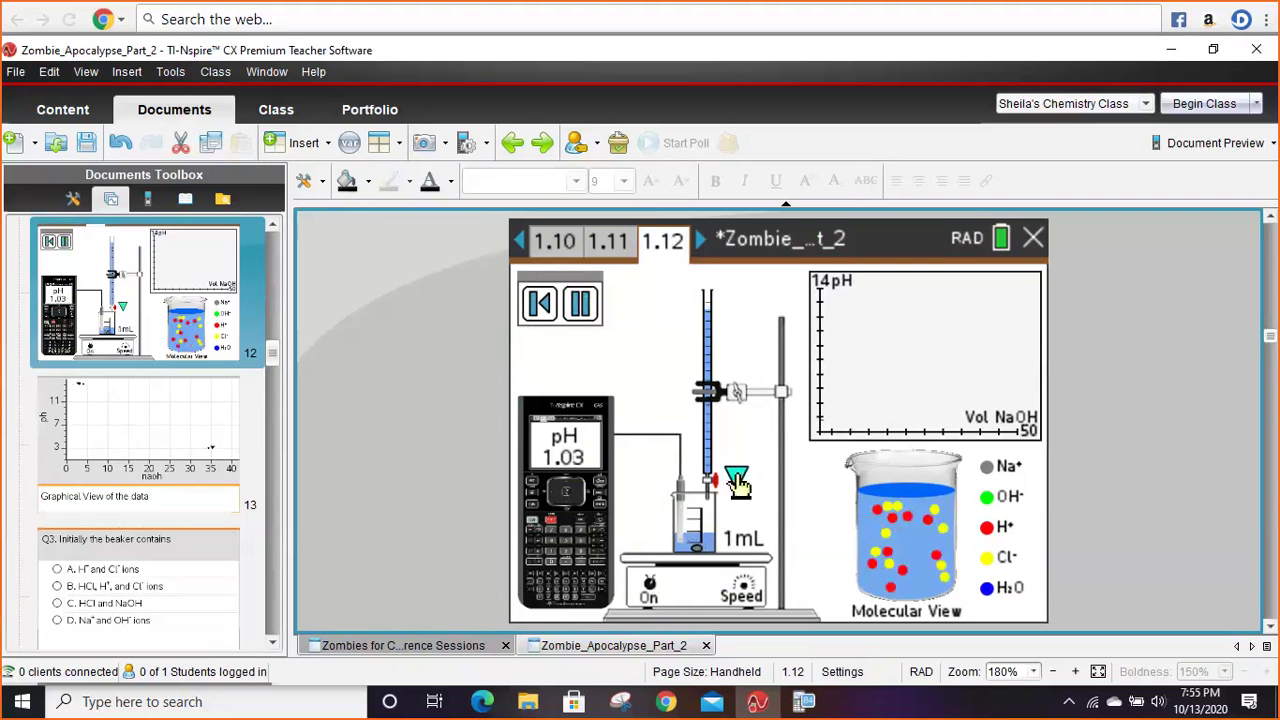
{"action": "left_click", "coordinate": [737, 480]}
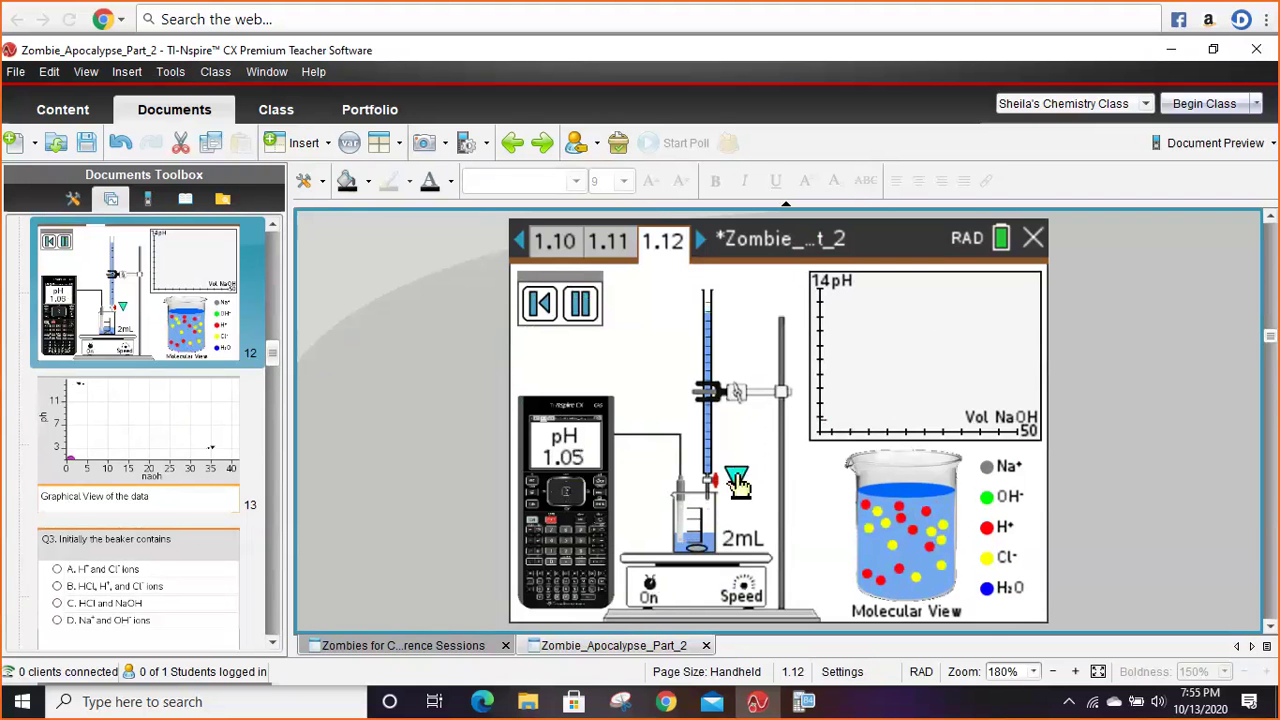
{"action": "left_click", "coordinate": [737, 480]}
{"action": "left_click", "coordinate": [737, 480]}
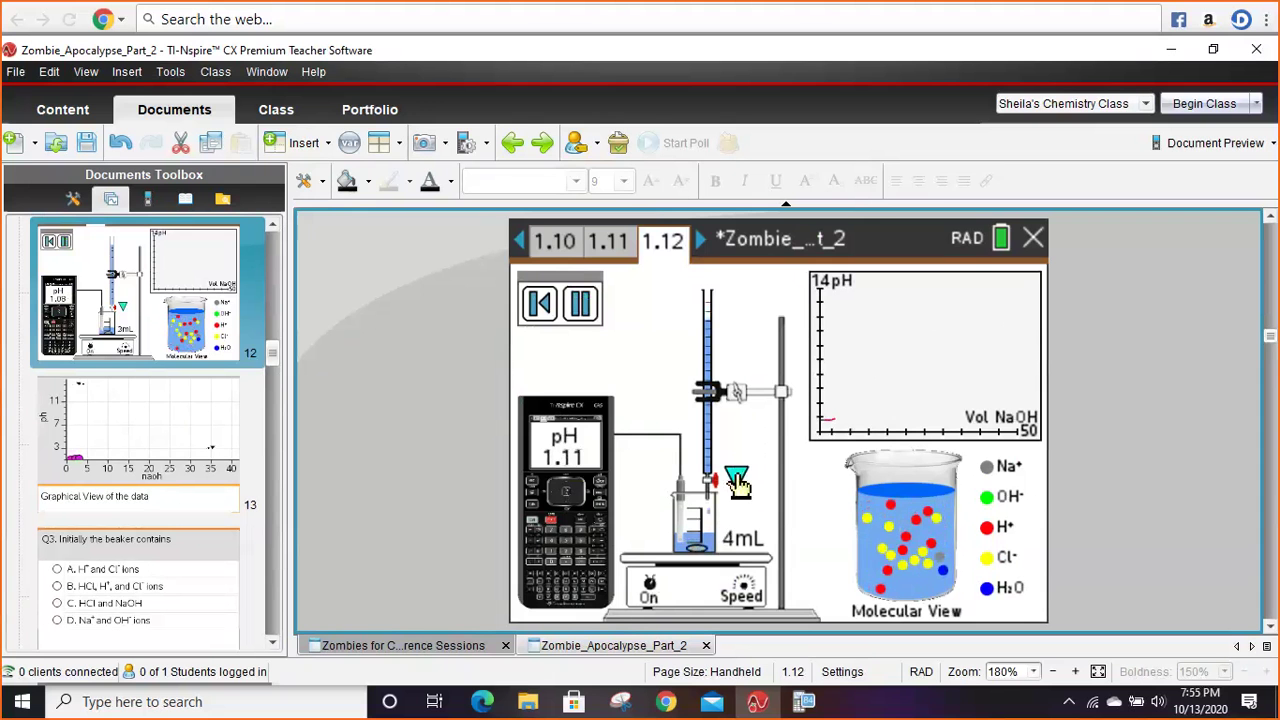
{"action": "left_click", "coordinate": [737, 480]}
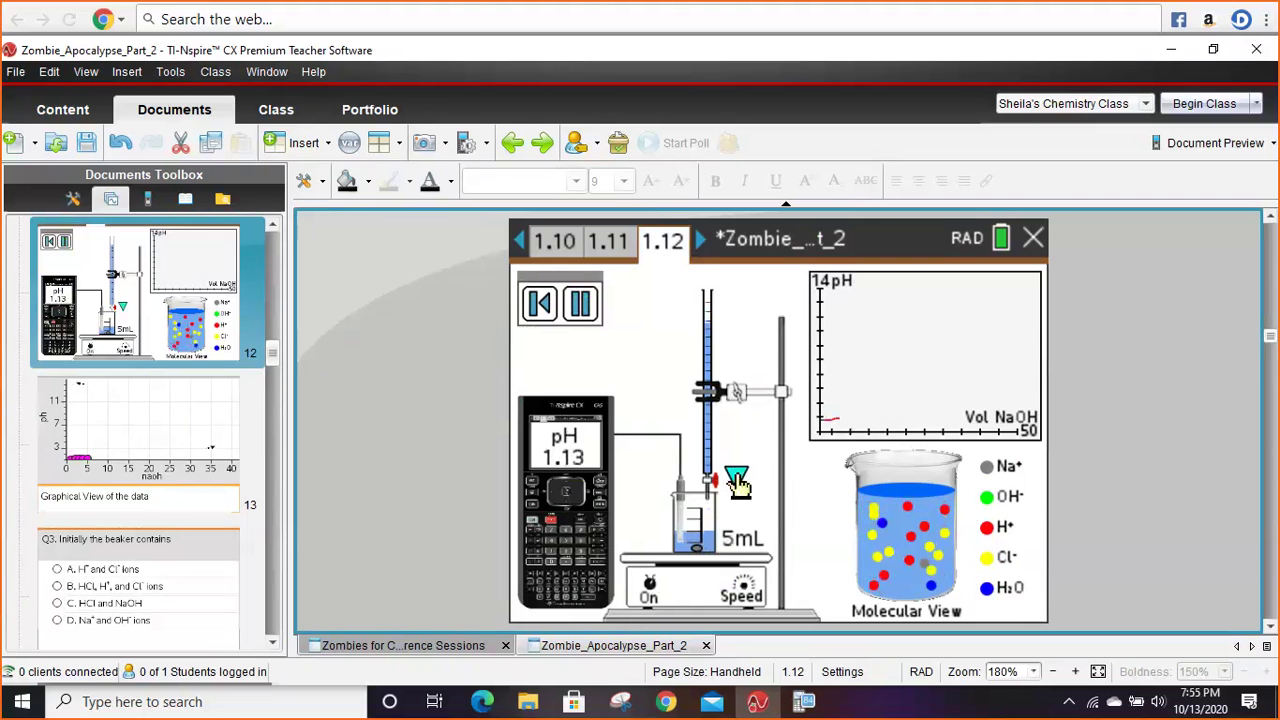
{"action": "left_click", "coordinate": [737, 480]}
{"action": "left_click", "coordinate": [737, 480]}
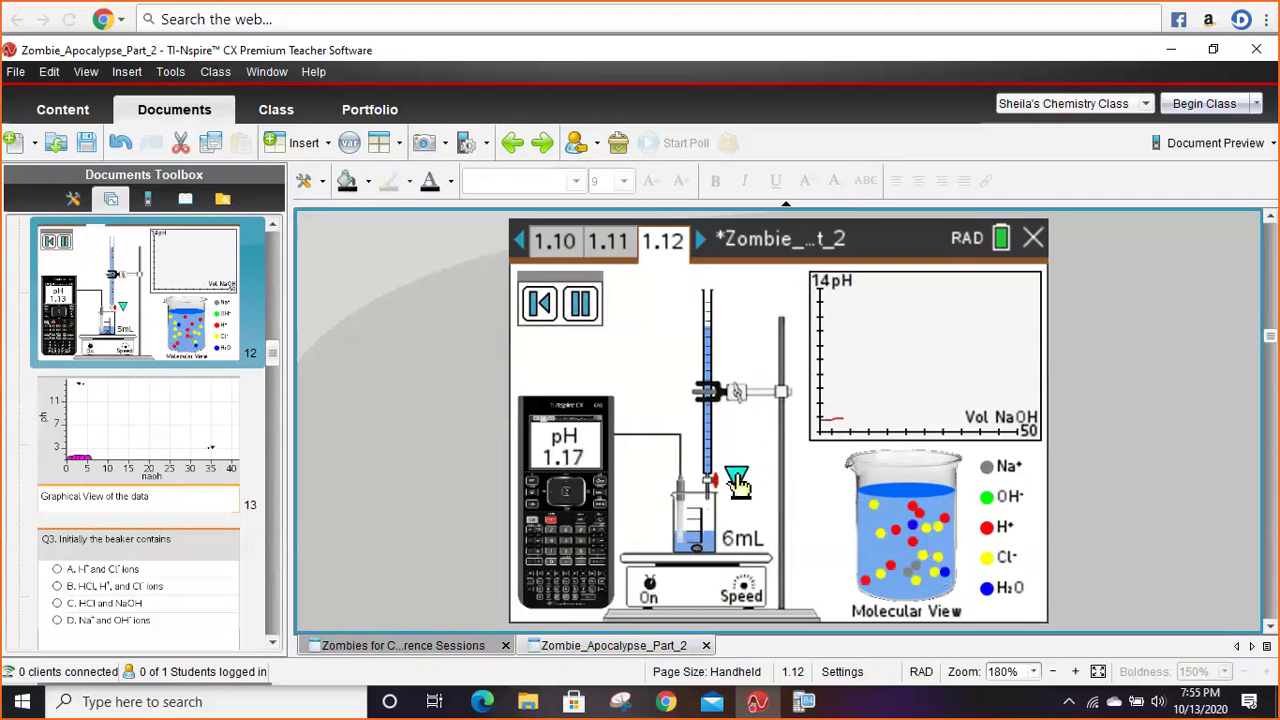
{"action": "left_click", "coordinate": [737, 480]}
{"action": "left_click", "coordinate": [737, 480]}
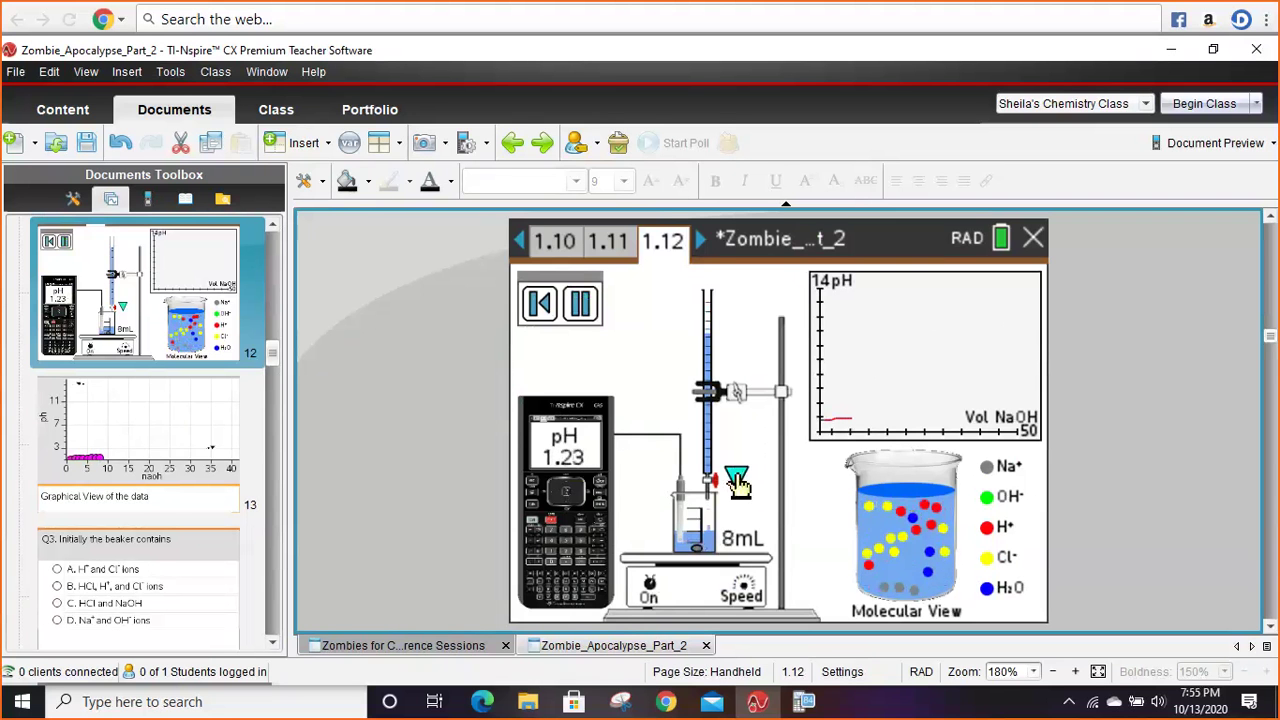
{"action": "left_click", "coordinate": [737, 480]}
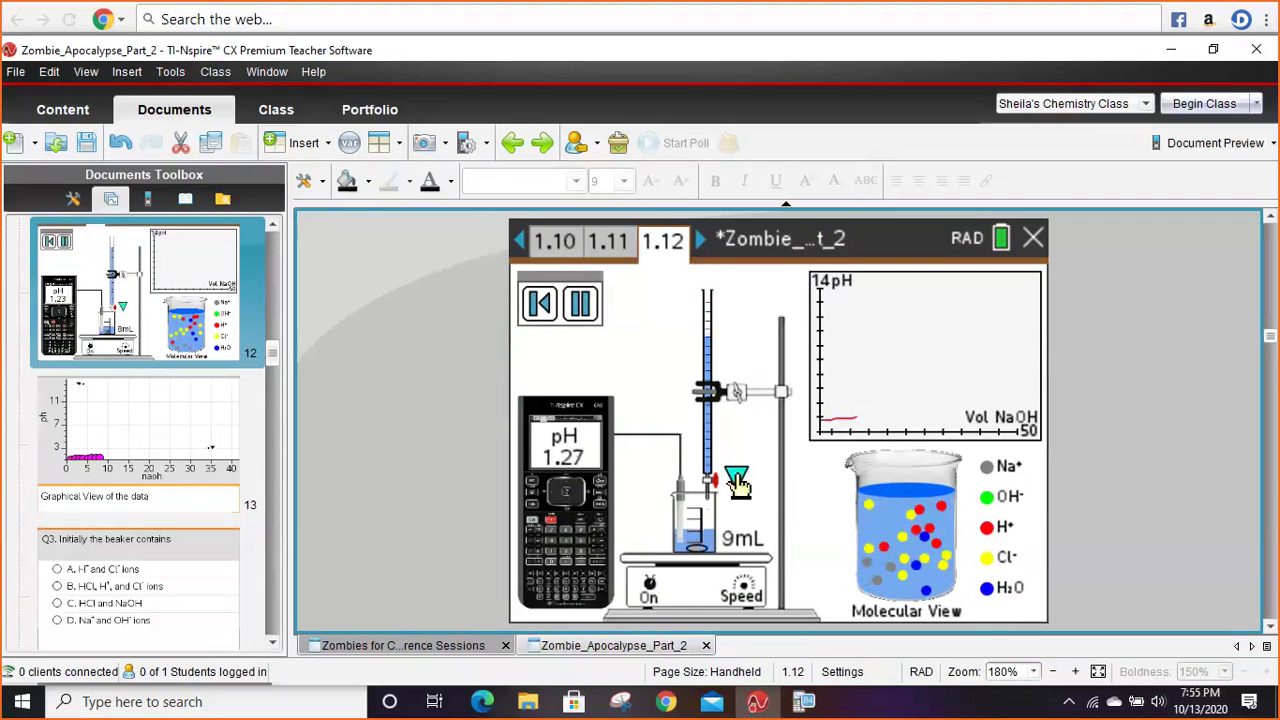
{"action": "left_click", "coordinate": [737, 480]}
{"action": "left_click", "coordinate": [737, 480]}
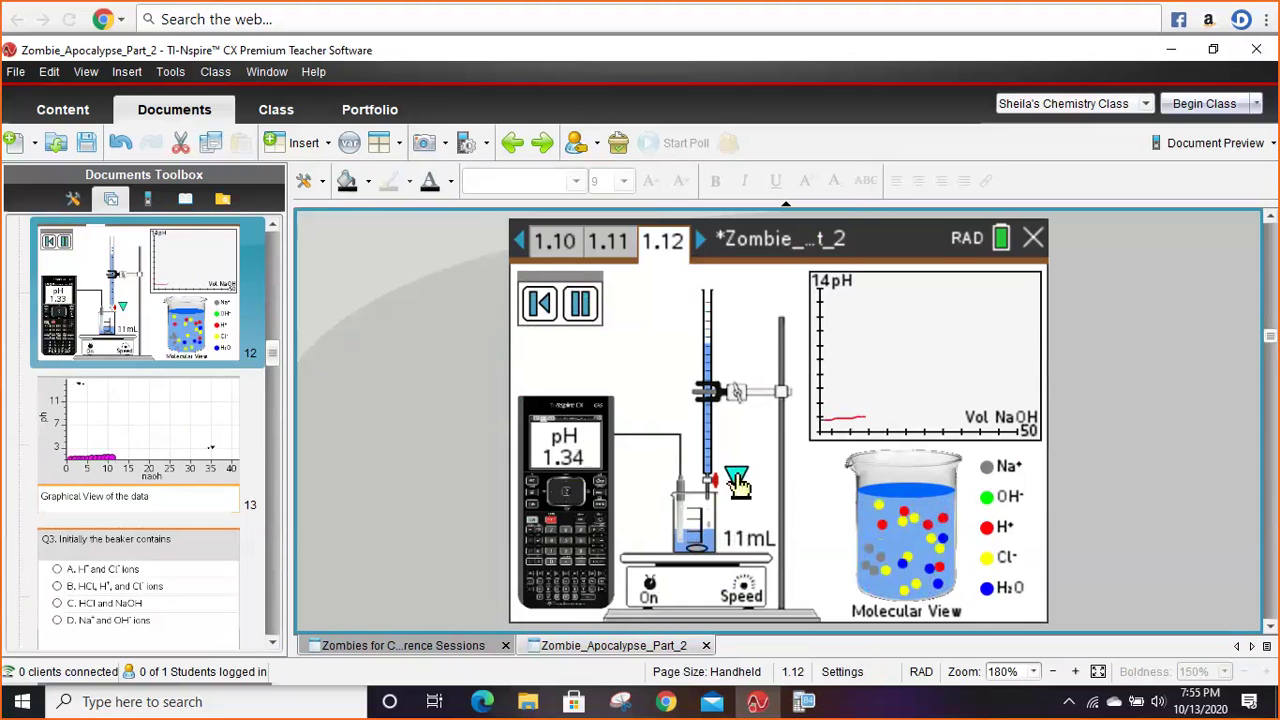
{"action": "left_click", "coordinate": [737, 480]}
{"action": "left_click", "coordinate": [737, 480]}
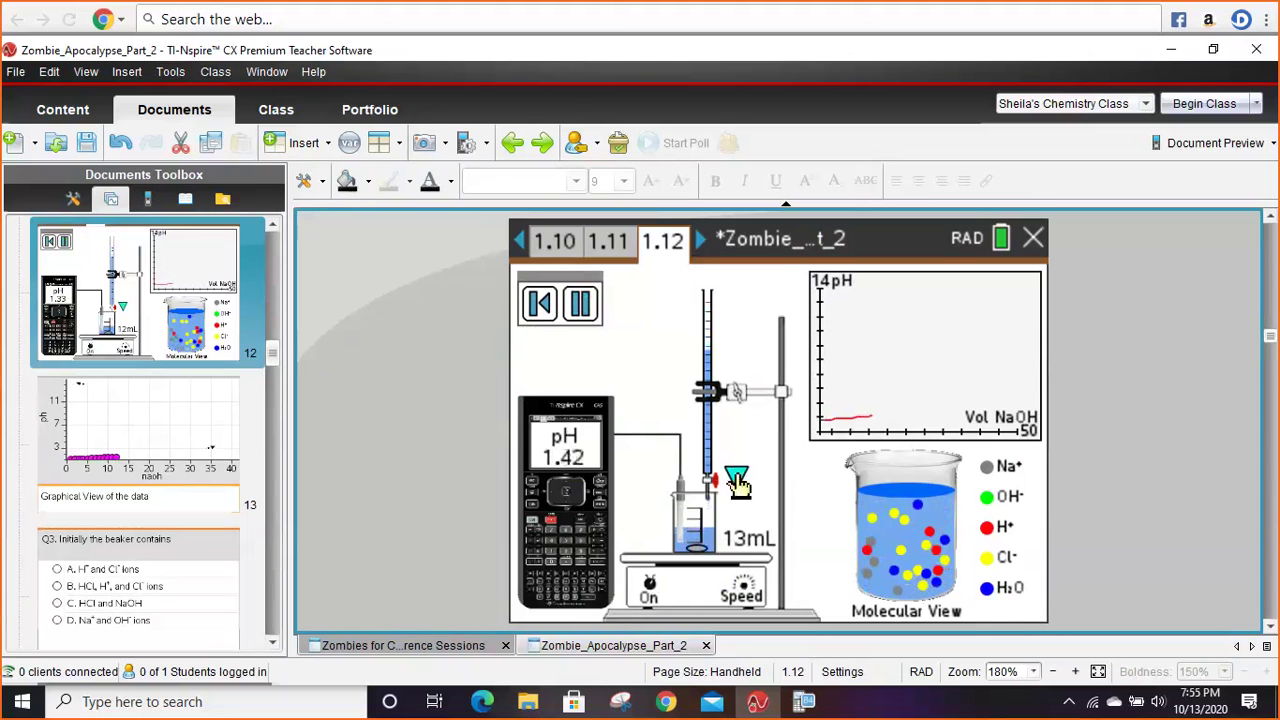
{"action": "left_click", "coordinate": [737, 480]}
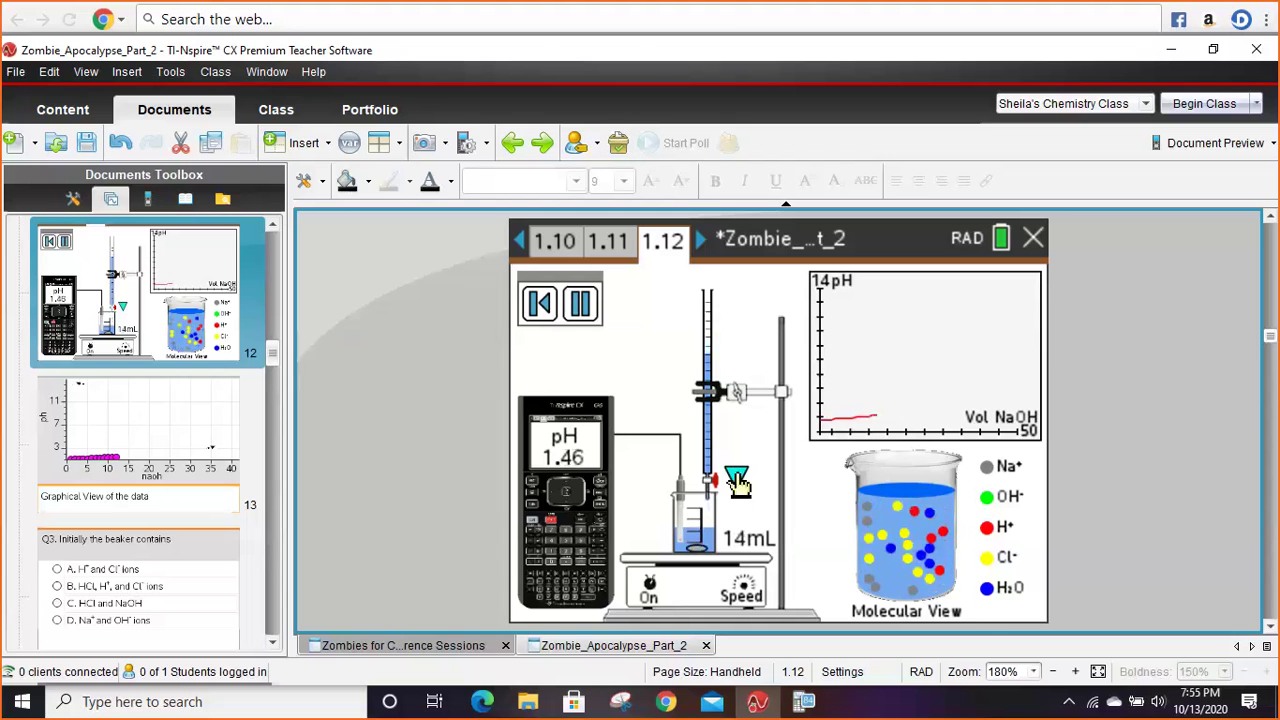
{"action": "left_click", "coordinate": [737, 480]}
{"action": "left_click", "coordinate": [737, 480]}
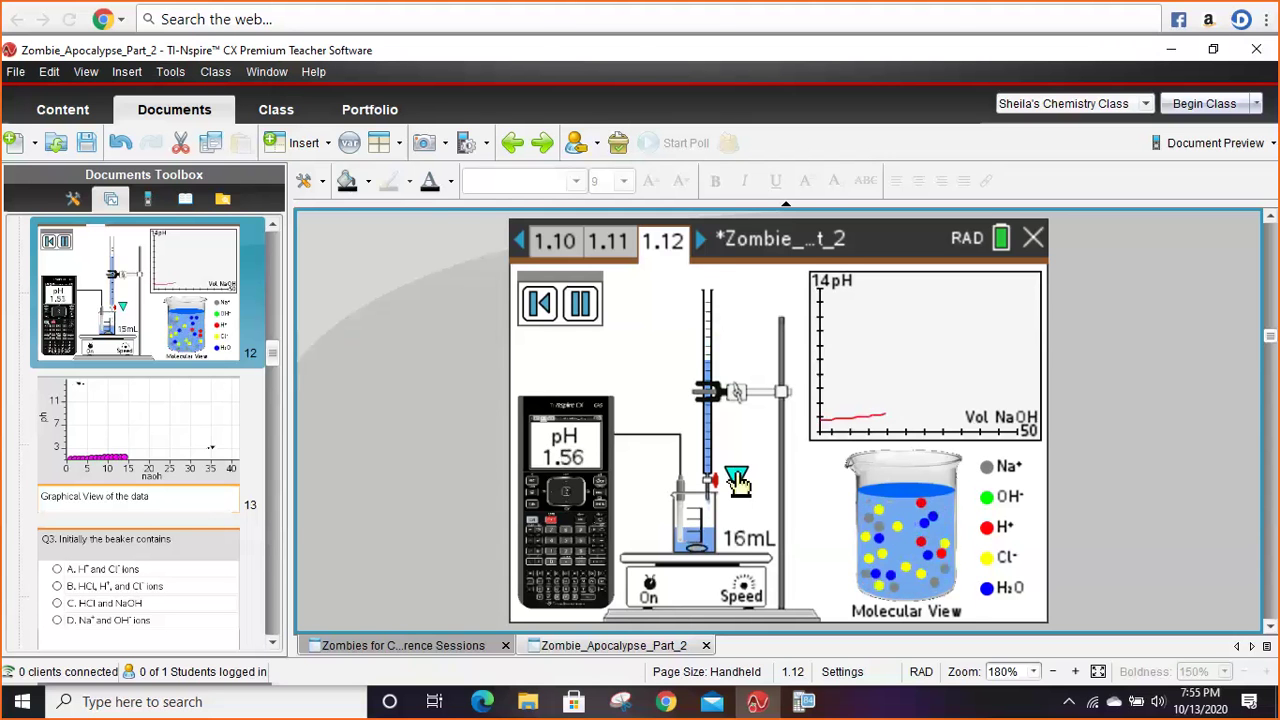
{"action": "left_click", "coordinate": [737, 480]}
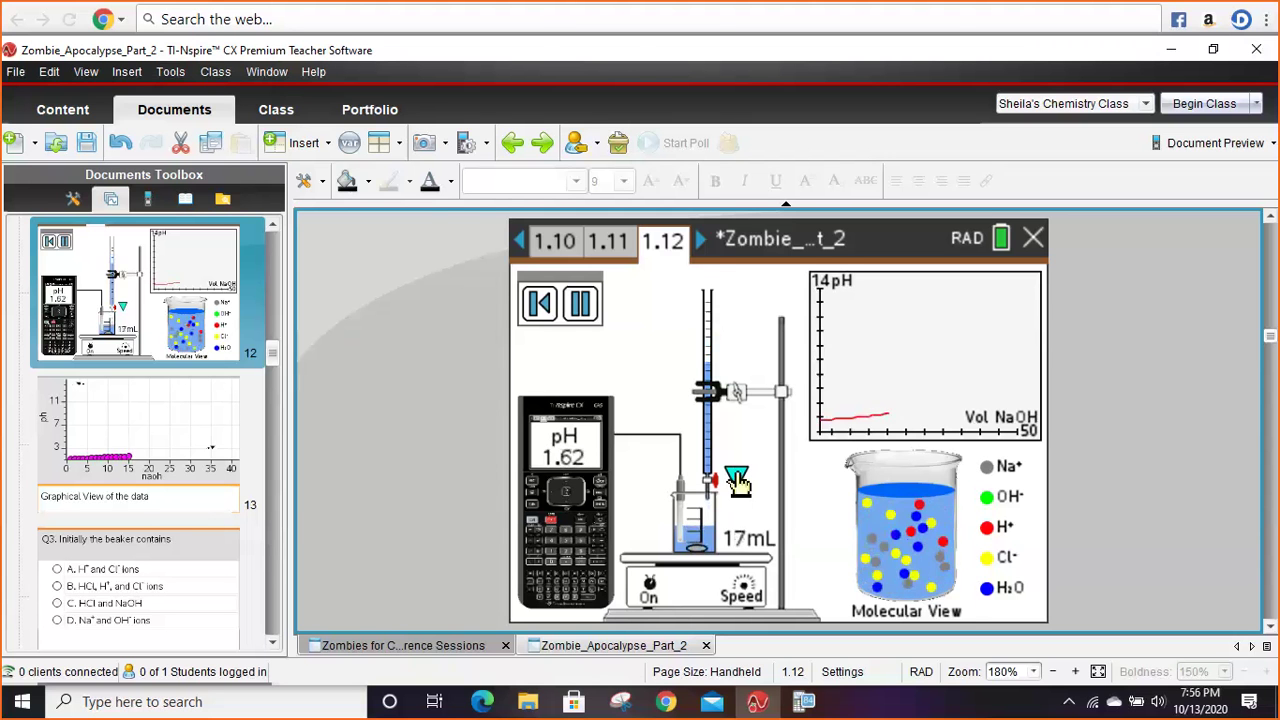
{"action": "left_click", "coordinate": [737, 480]}
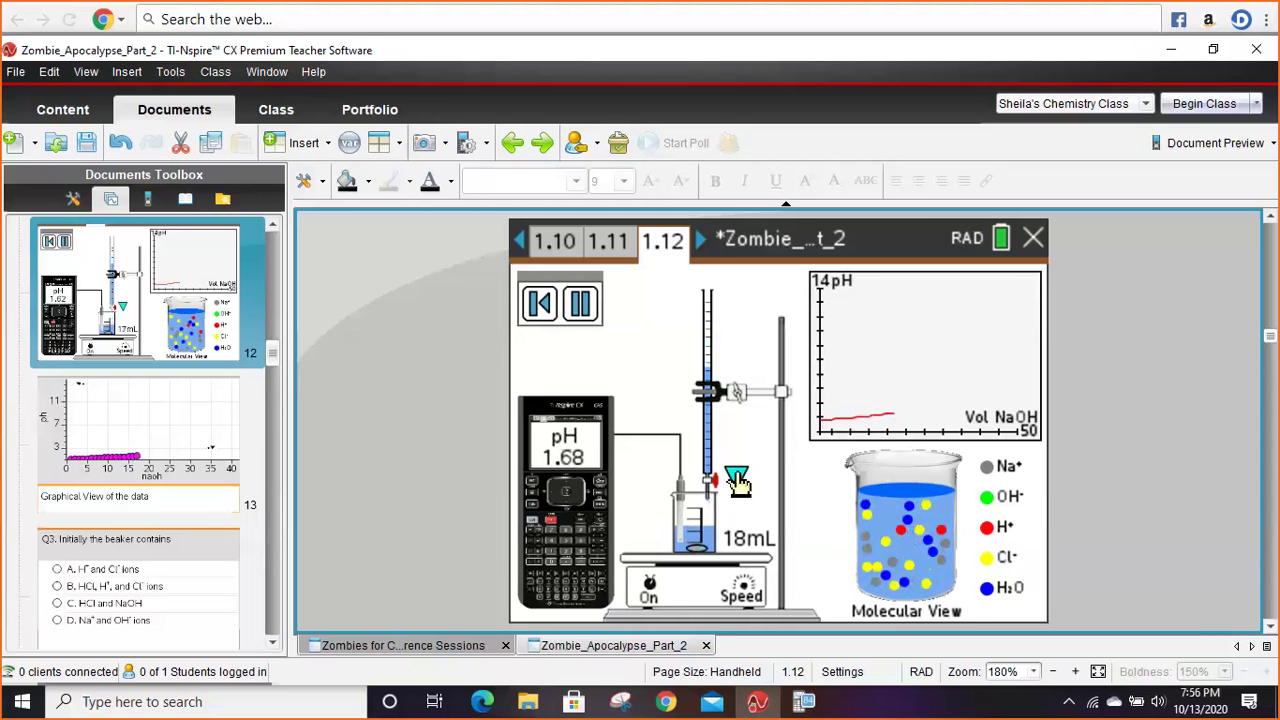
{"action": "left_click", "coordinate": [737, 480]}
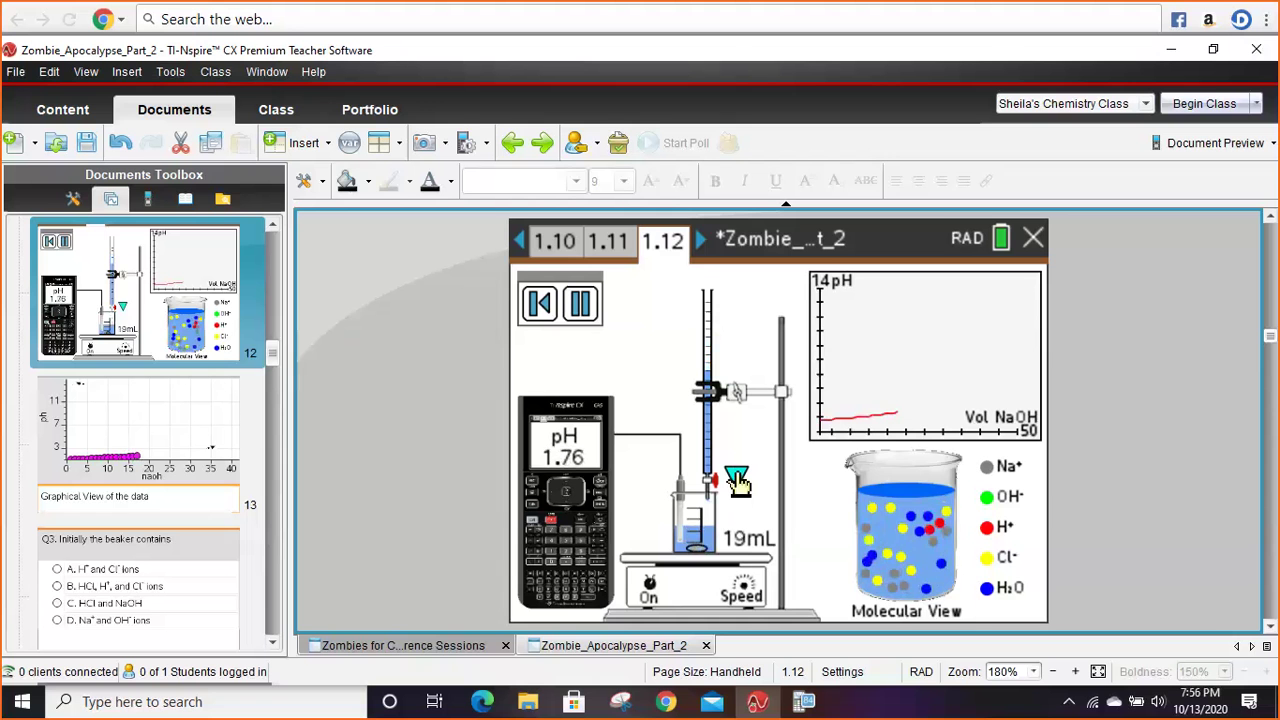
{"action": "left_click", "coordinate": [737, 481]}
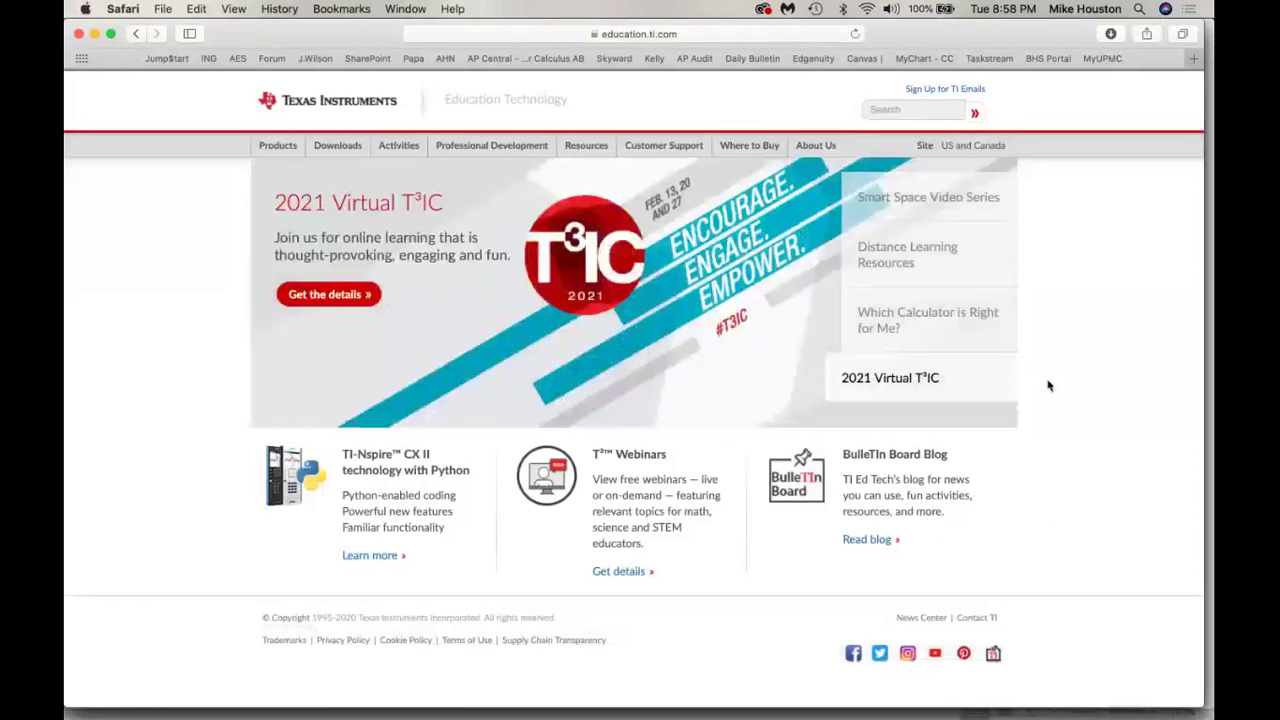
- Open education.ti.com's remote-learning resources page and scroll down to the TI-Cares and Contact your ETC sections
{"action": "left_click", "coordinate": [975, 267]}
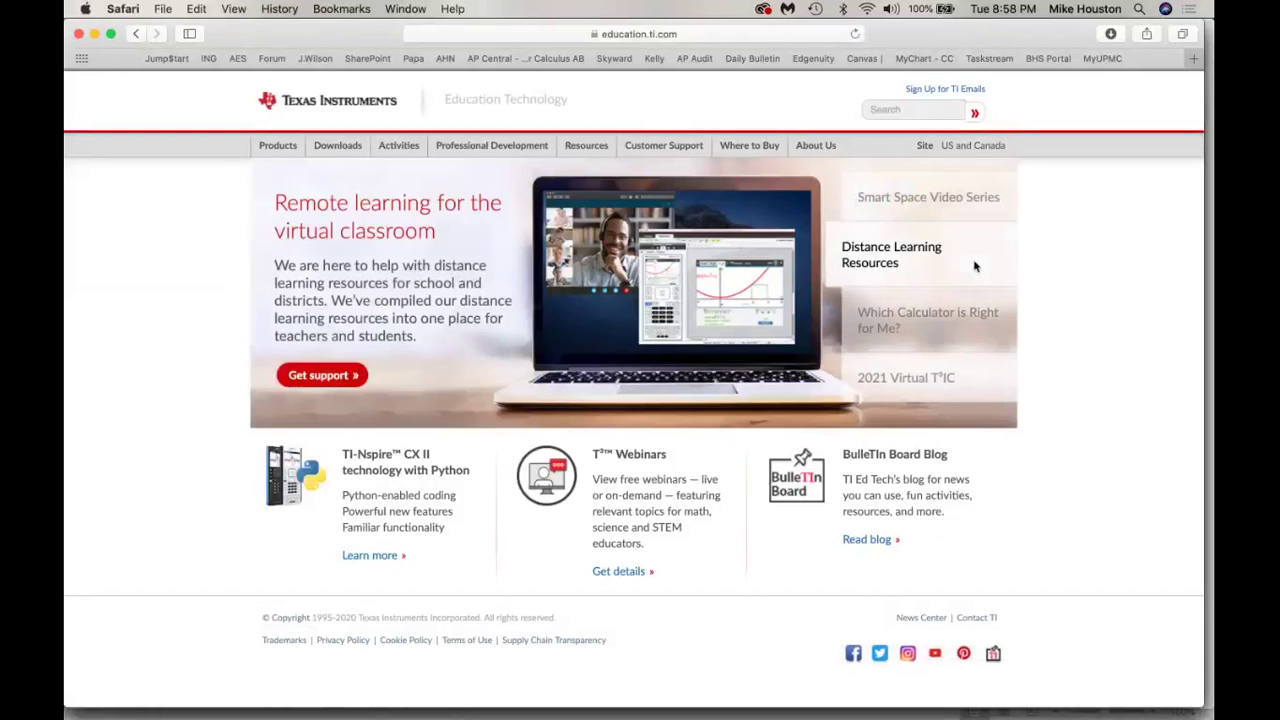
{"action": "left_click", "coordinate": [360, 370]}
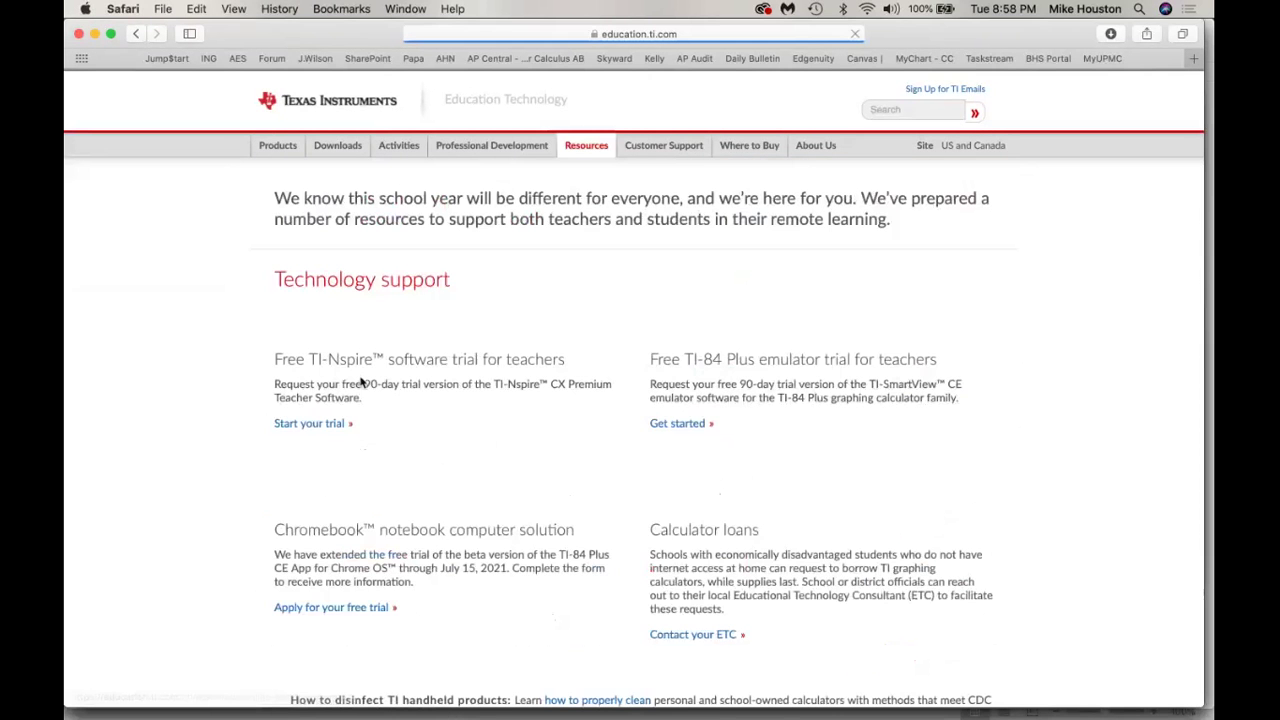
{"action": "scroll", "coordinate": [154, 355], "scroll_direction": "down", "scroll_amount": 5}
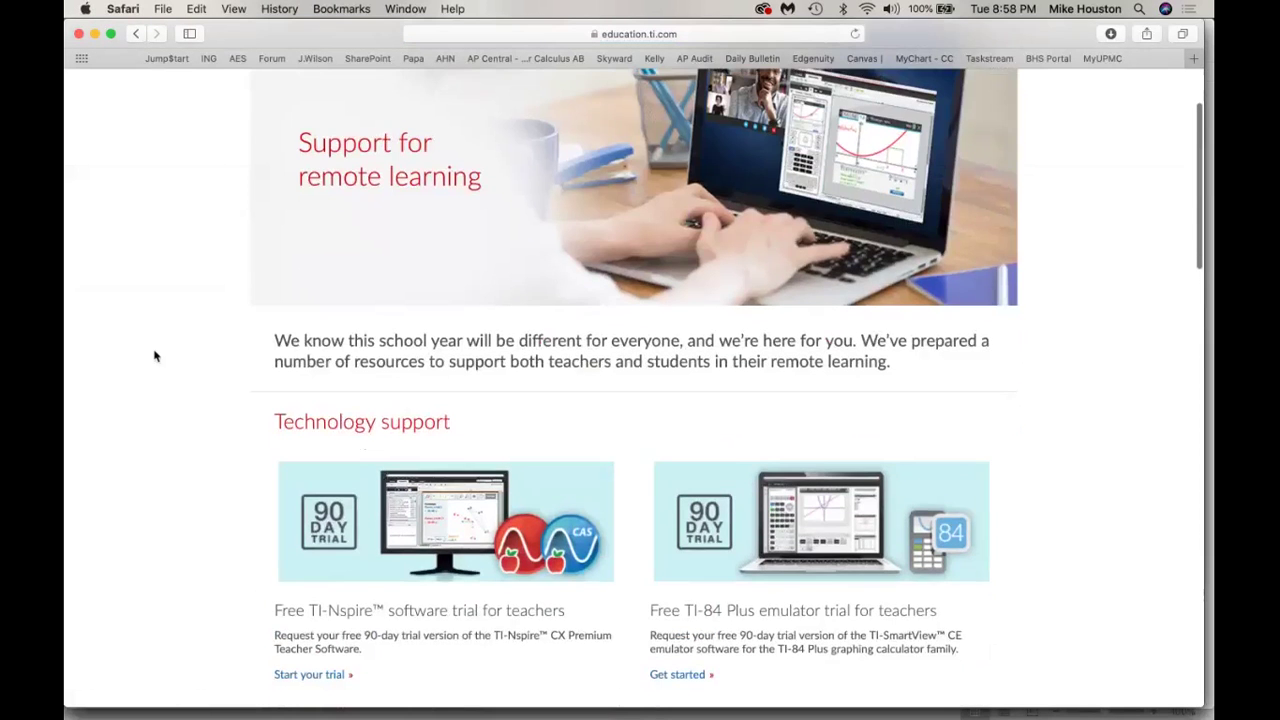
{"action": "scroll", "coordinate": [154, 355], "scroll_direction": "down", "scroll_amount": 4}
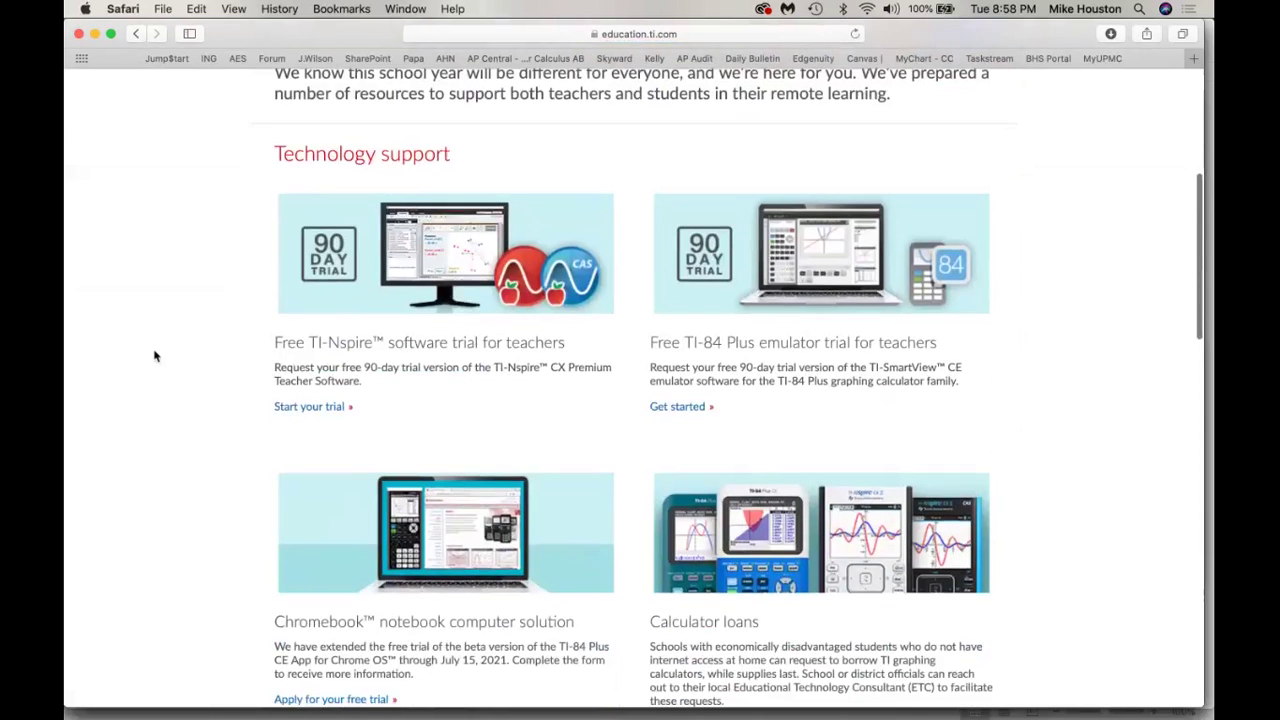
{"action": "scroll", "coordinate": [154, 355], "scroll_direction": "down", "scroll_amount": 1}
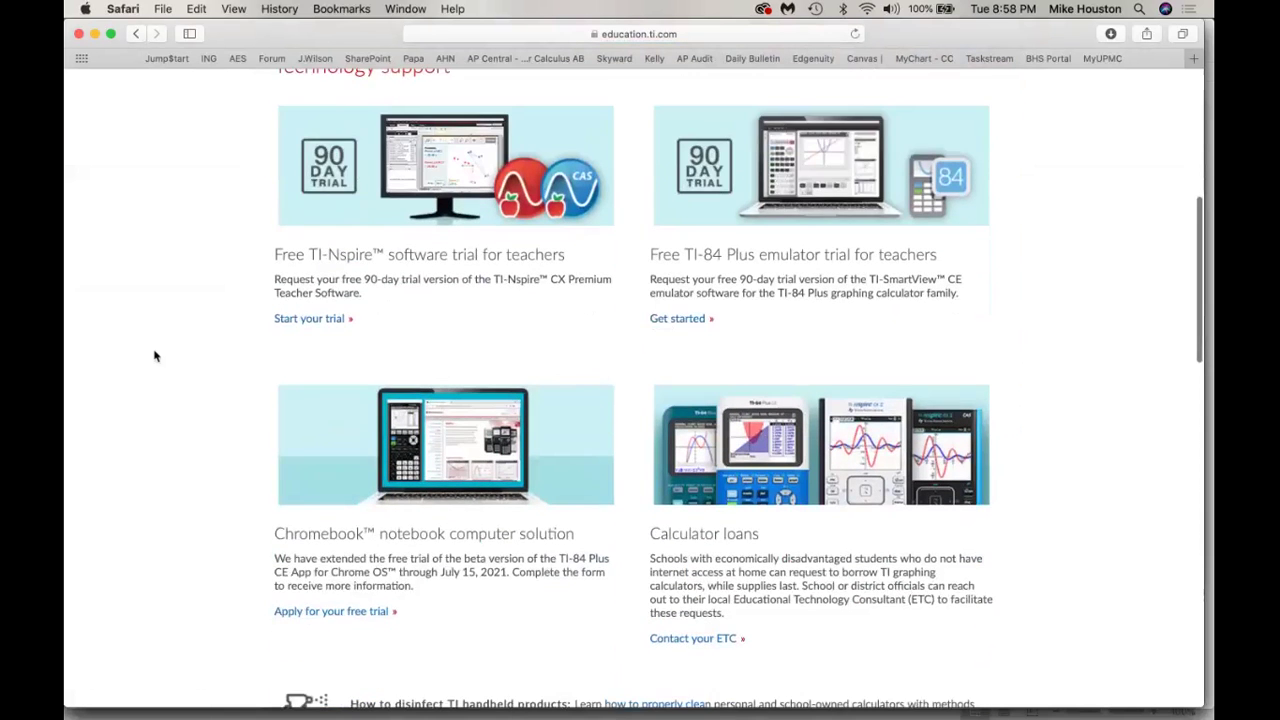
{"action": "scroll", "coordinate": [154, 355], "scroll_direction": "down", "scroll_amount": 1}
{"action": "scroll", "coordinate": [154, 355], "scroll_direction": "down", "scroll_amount": 2}
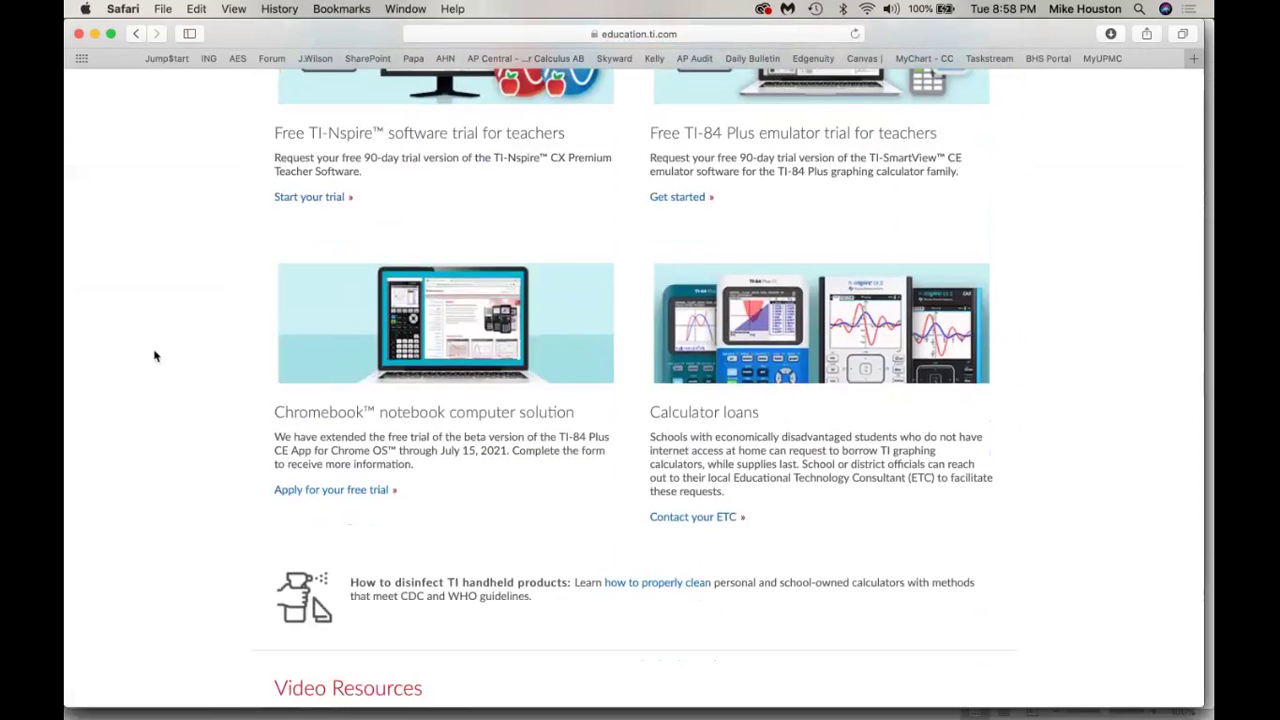
{"action": "scroll", "coordinate": [154, 355], "scroll_direction": "down", "scroll_amount": 1}
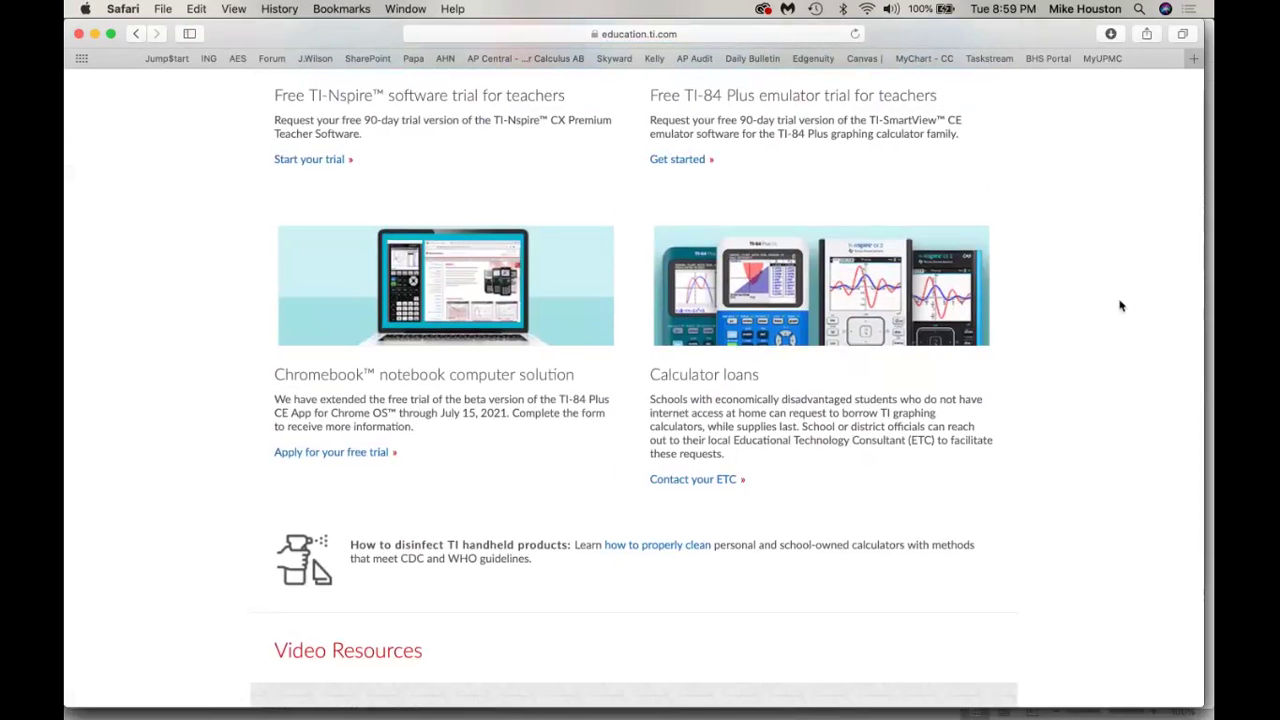
{"action": "scroll", "coordinate": [1120, 306], "scroll_direction": "down", "scroll_amount": 5}
{"action": "scroll", "coordinate": [1120, 306], "scroll_direction": "down", "scroll_amount": 4}
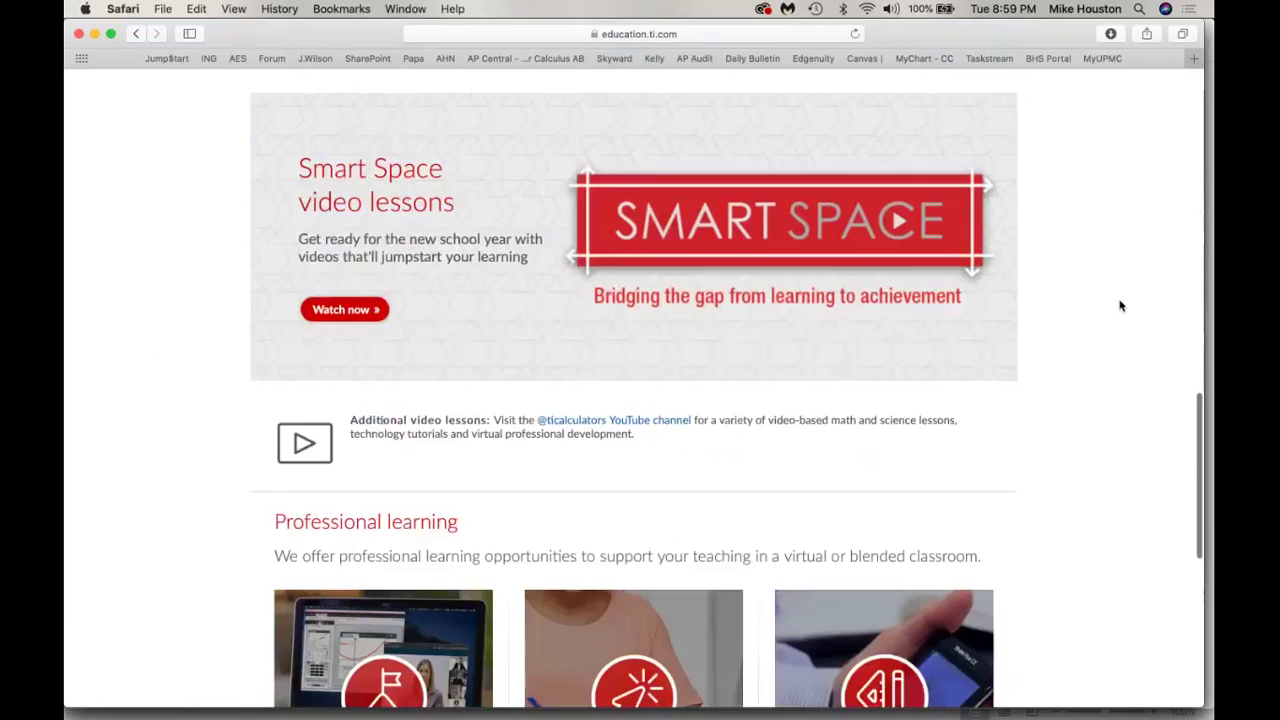
{"action": "scroll", "coordinate": [1120, 306], "scroll_direction": "down", "scroll_amount": 3}
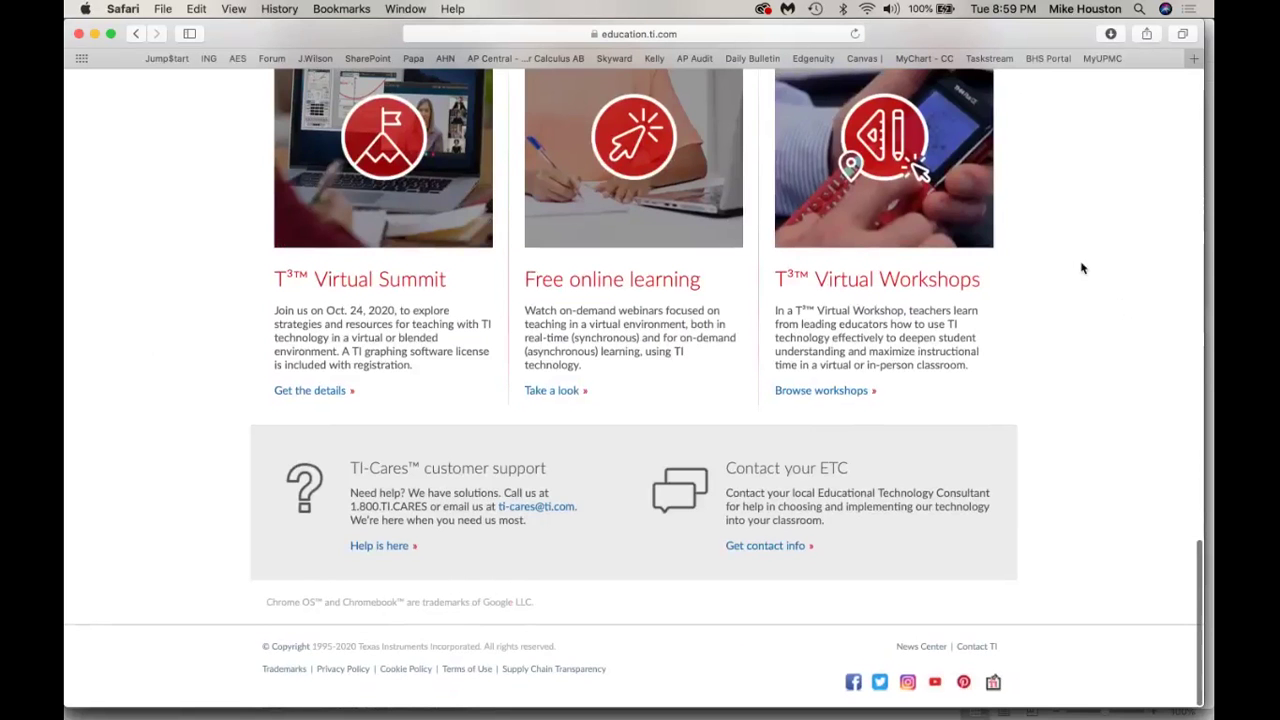
- From Contact TI, open the sales support contacts and scroll the US and Canada consultant list
{"action": "left_click", "coordinate": [977, 649]}
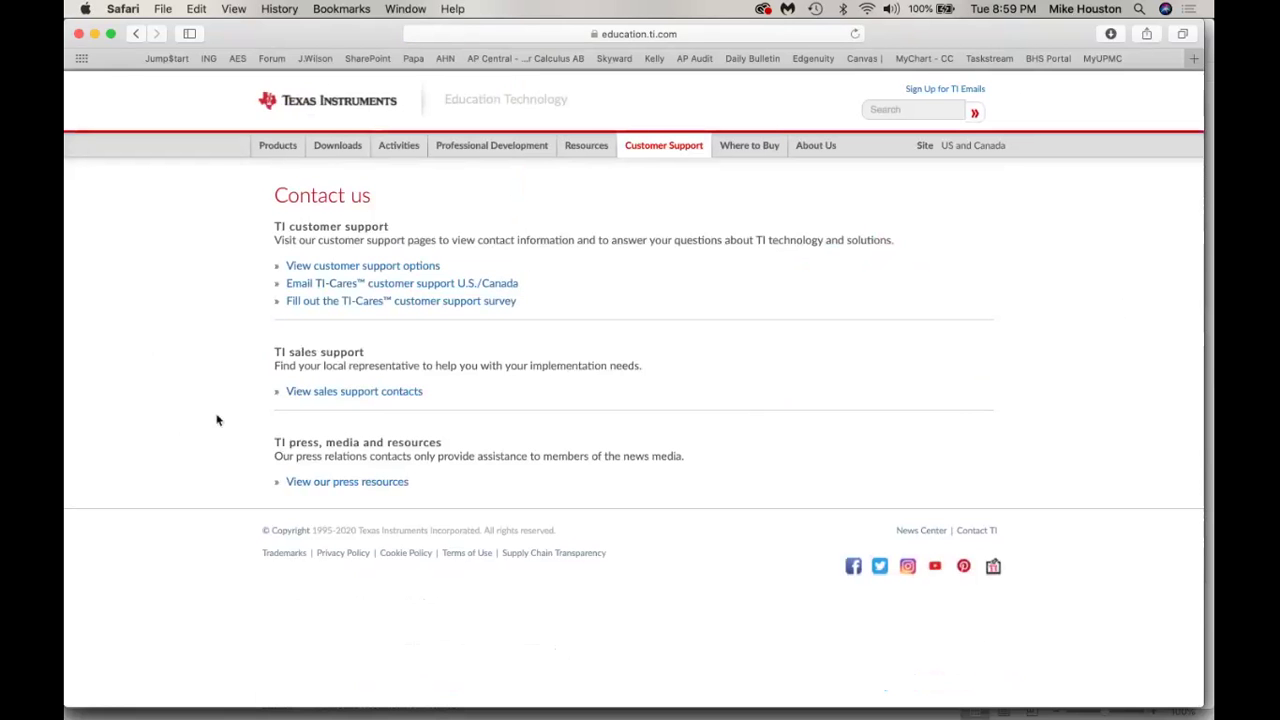
{"action": "left_click", "coordinate": [297, 397]}
{"action": "scroll", "coordinate": [187, 395], "scroll_direction": "down", "scroll_amount": 1}
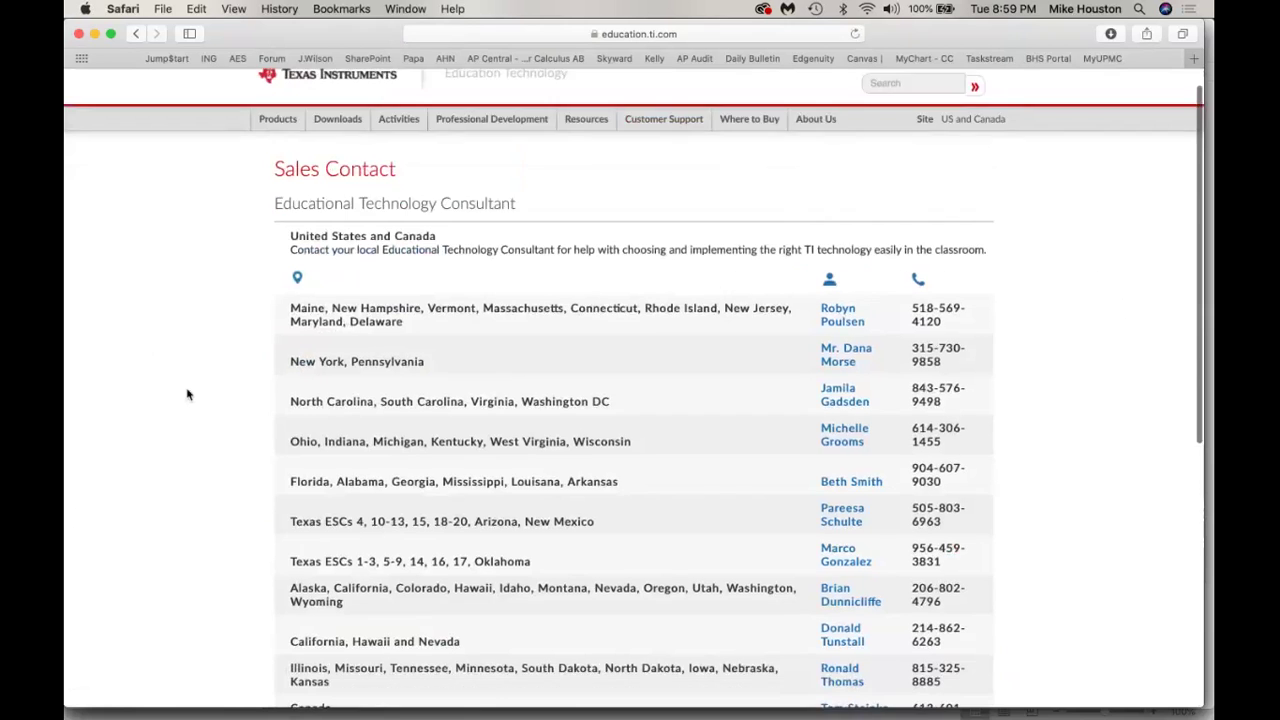
{"action": "scroll", "coordinate": [187, 395], "scroll_direction": "down", "scroll_amount": 3}
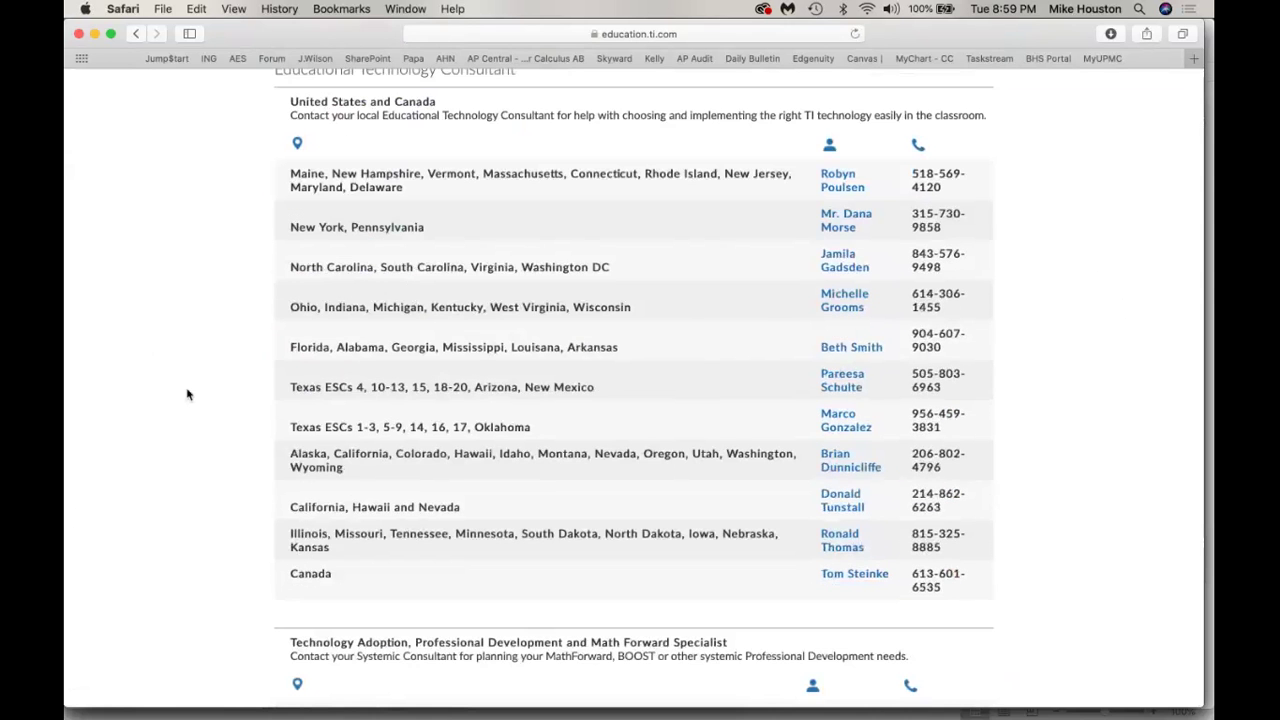